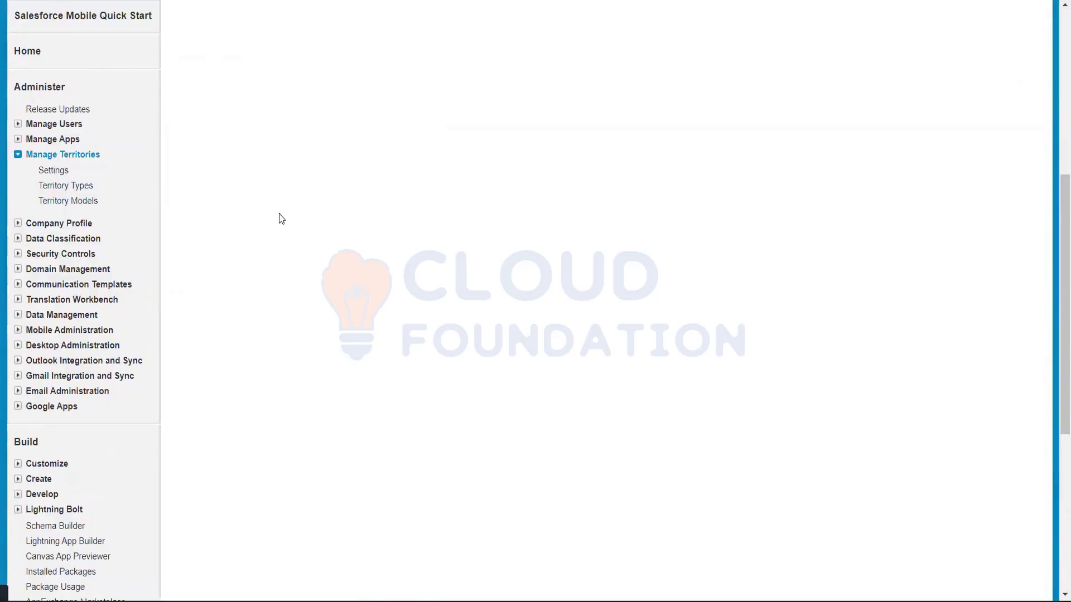
Examine the Territory Models list and the Territory Types list under Manage Territories
{"action": "scroll", "coordinate": [280, 213], "scroll_direction": "down", "scroll_amount": 2}
{"action": "scroll", "coordinate": [277, 216], "scroll_direction": "down", "scroll_amount": 1}
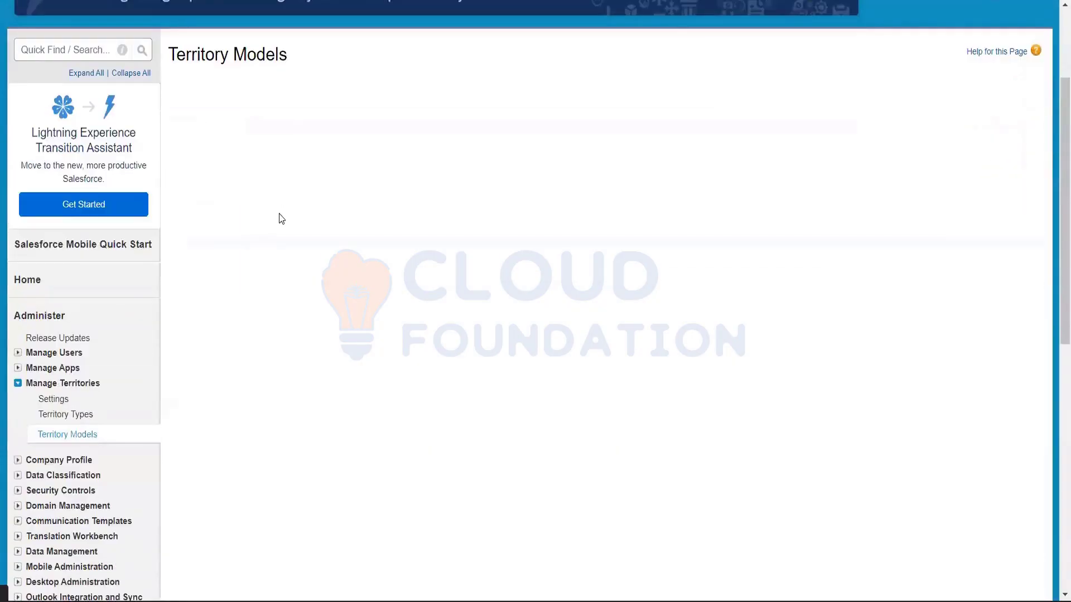
{"action": "scroll", "coordinate": [270, 202], "scroll_direction": "down", "scroll_amount": 1}
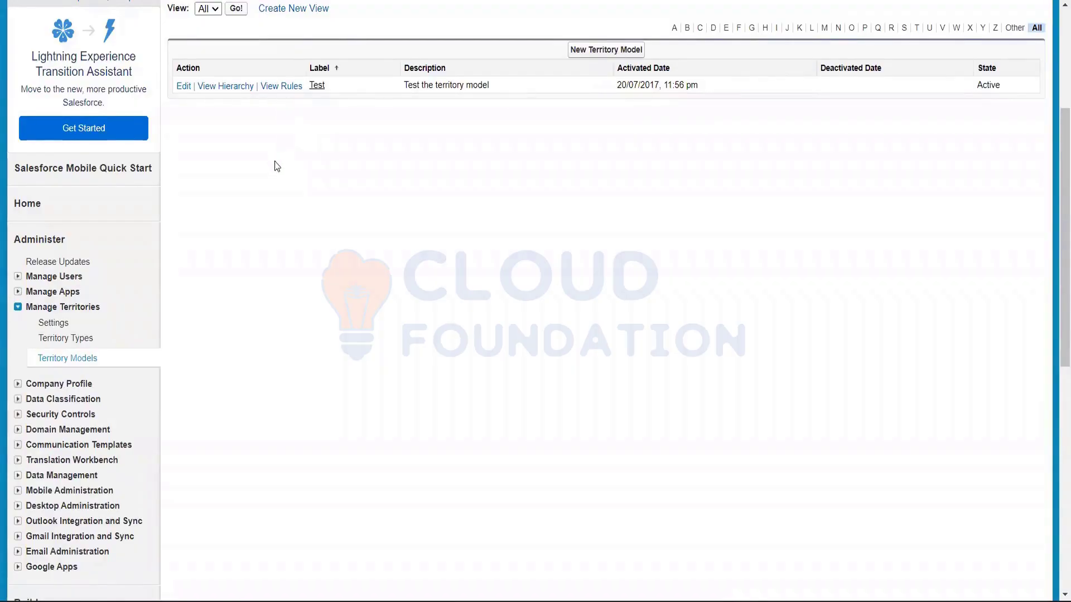
{"action": "left_click", "coordinate": [65, 339]}
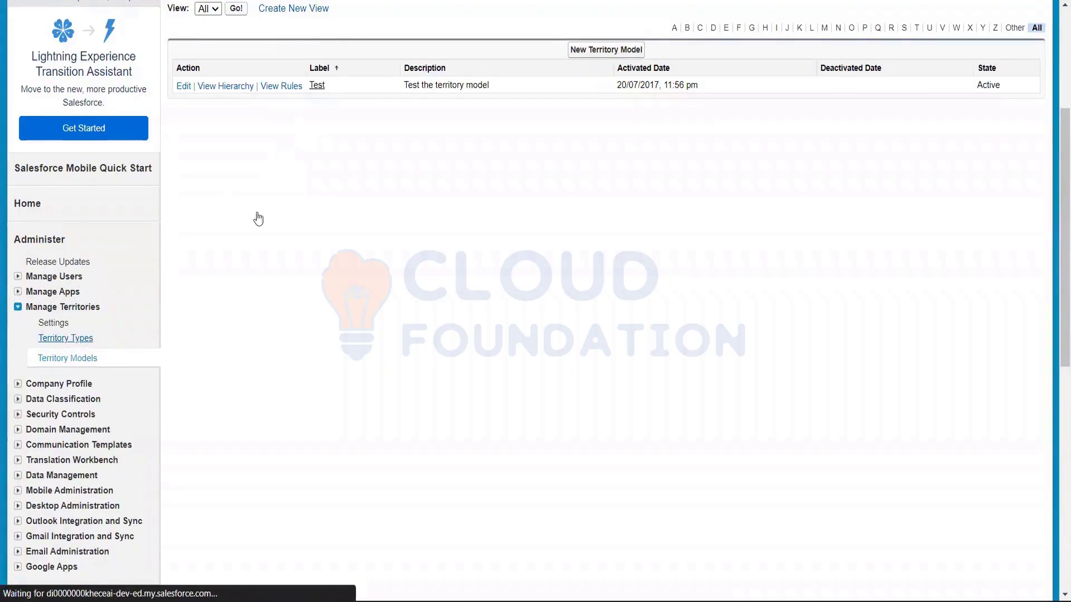
{"action": "scroll", "coordinate": [94, 325], "scroll_direction": "down", "scroll_amount": 1}
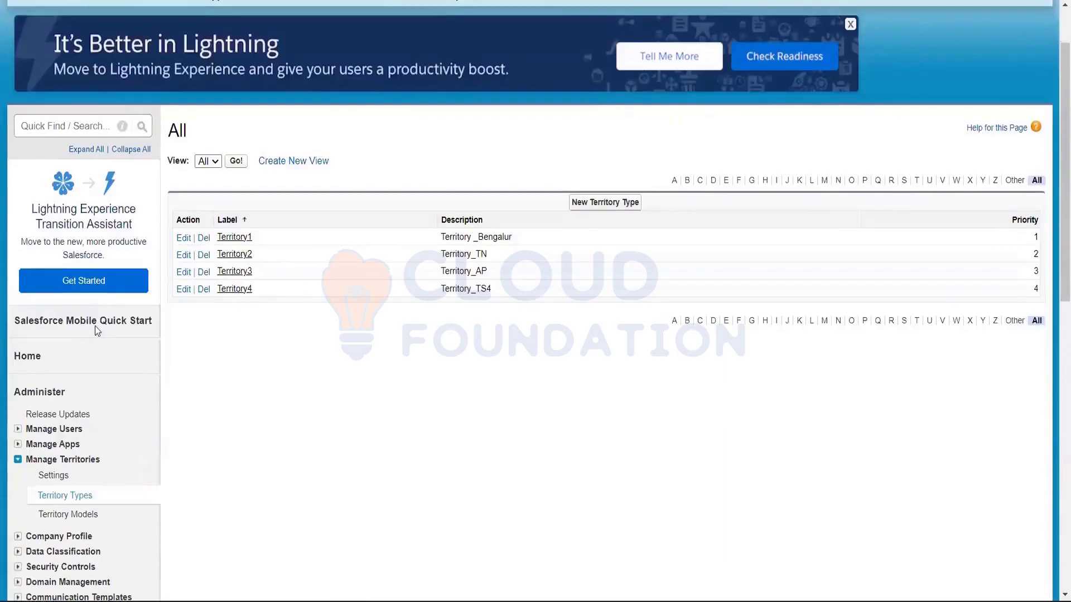
{"action": "scroll", "coordinate": [95, 326], "scroll_direction": "down", "scroll_amount": 3}
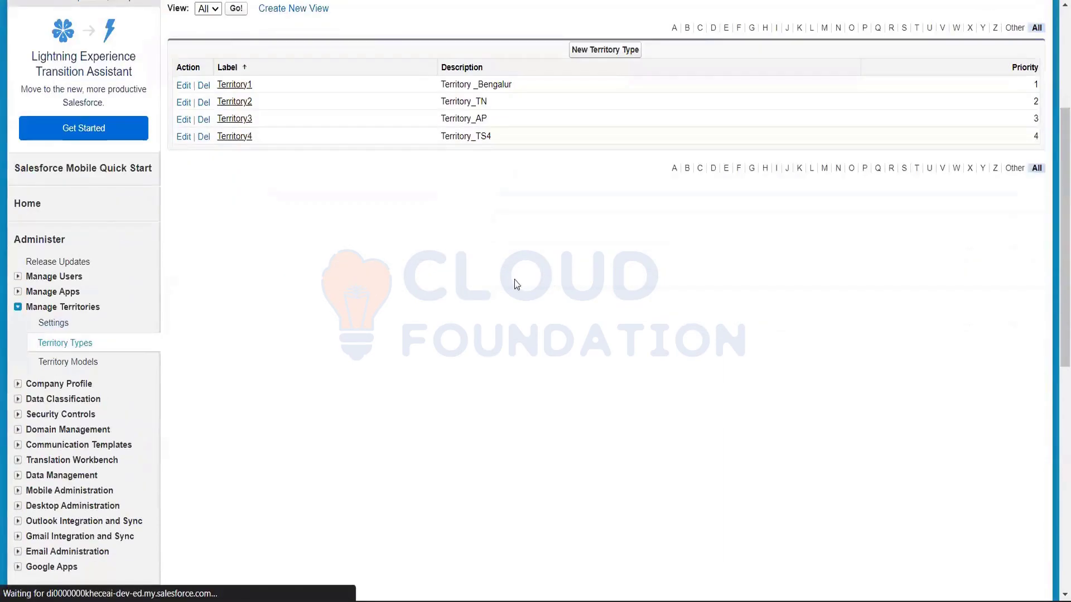
Examine the Manage Territories settings for default access levels and for opportunity and account territory assignment
{"action": "scroll", "coordinate": [446, 304], "scroll_direction": "down", "scroll_amount": 1}
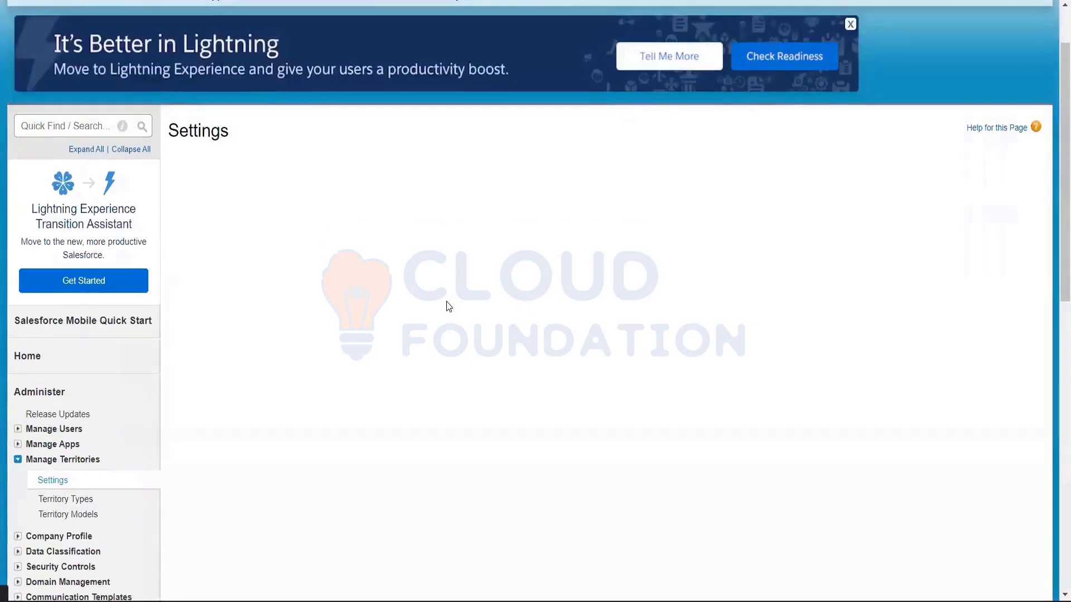
{"action": "scroll", "coordinate": [449, 306], "scroll_direction": "down", "scroll_amount": 1}
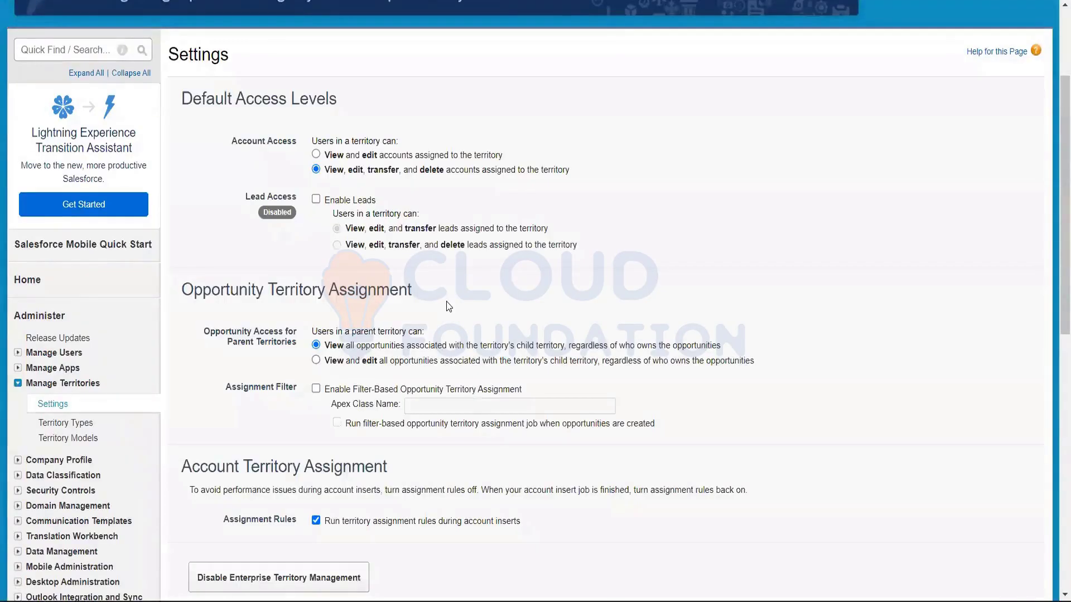
{"action": "scroll", "coordinate": [449, 305], "scroll_direction": "down", "scroll_amount": 3}
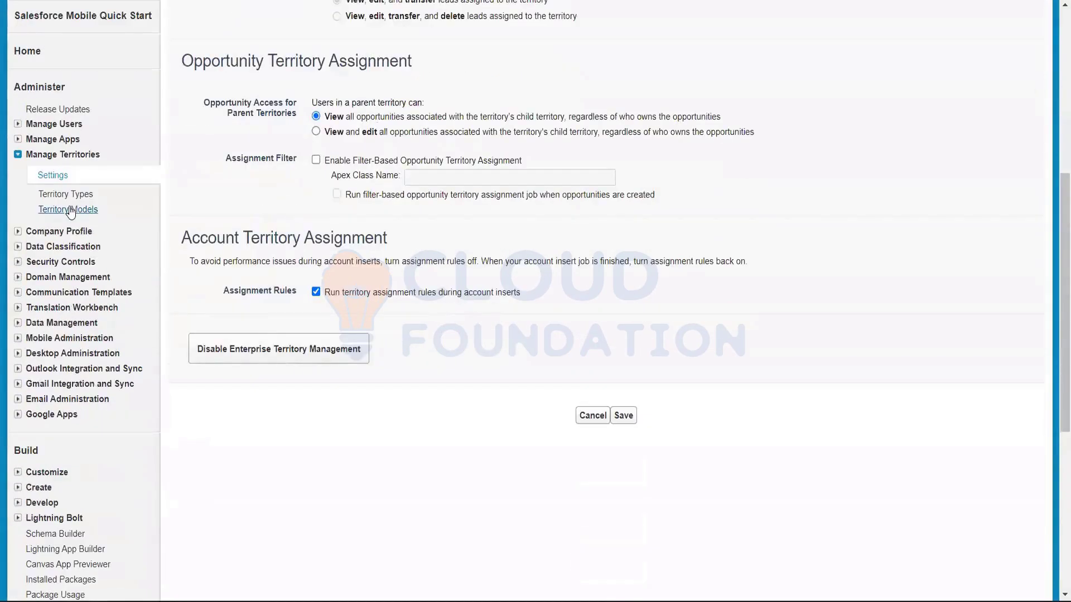
Return to the Territory Models list and look over the model entry
{"action": "left_click", "coordinate": [69, 211]}
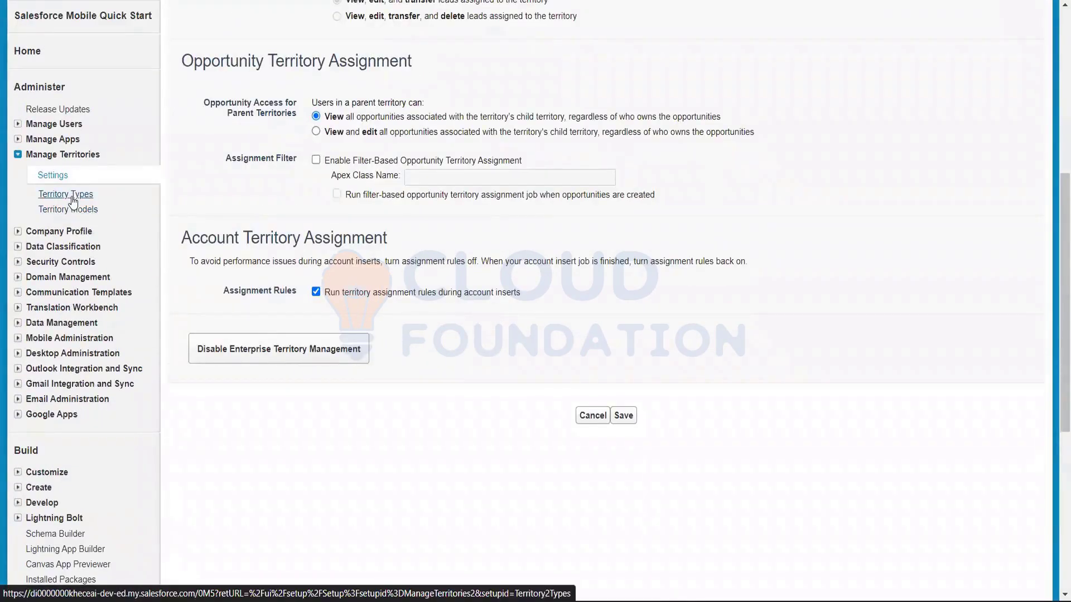
{"action": "scroll", "coordinate": [73, 202], "scroll_direction": "down", "scroll_amount": 3}
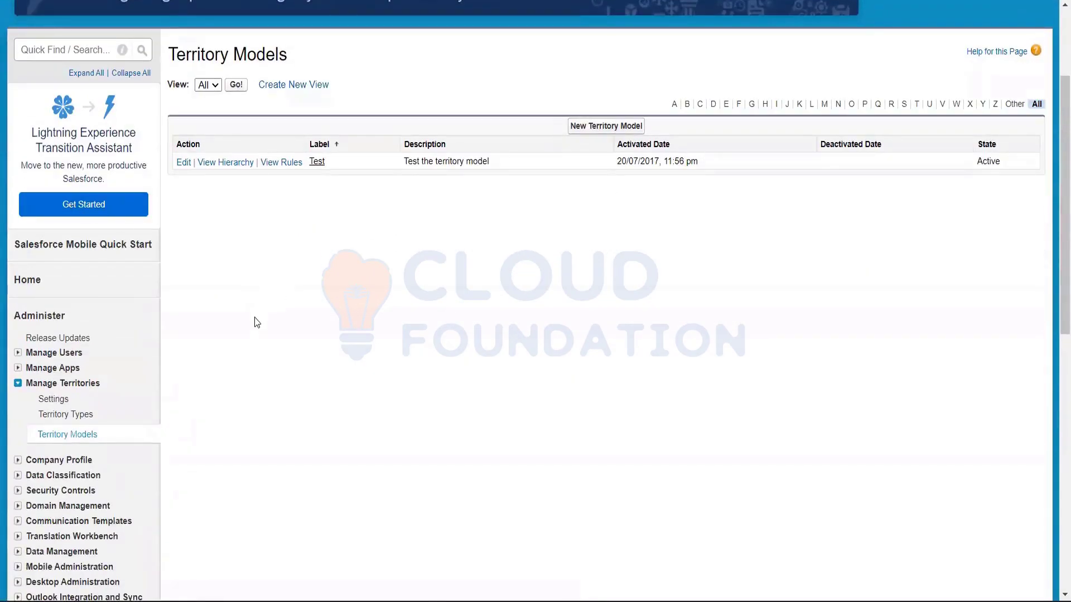
{"action": "scroll", "coordinate": [255, 319], "scroll_direction": "down", "scroll_amount": 2}
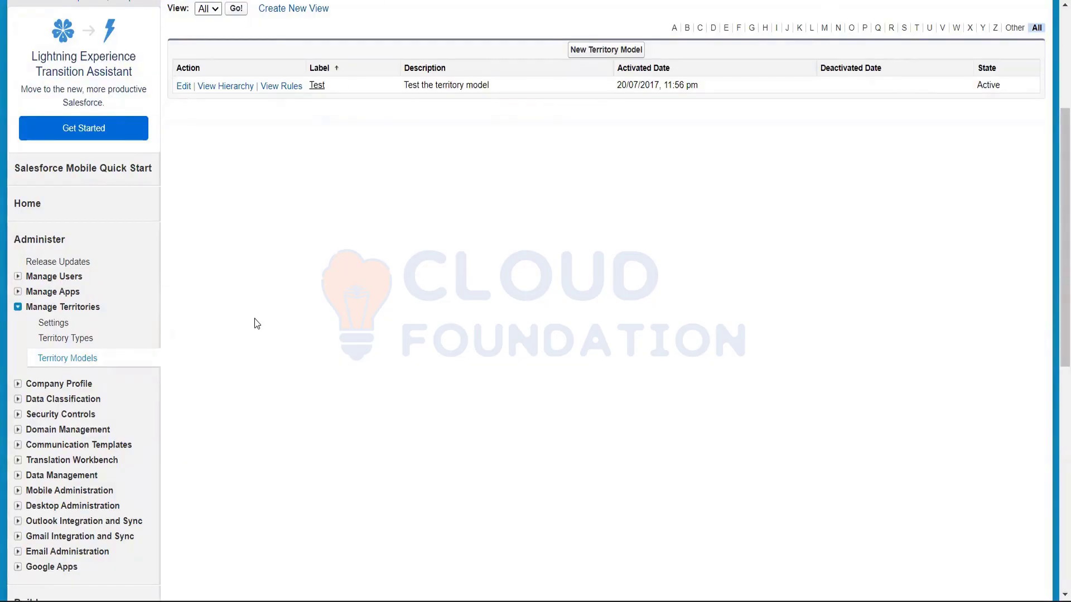
{"action": "scroll", "coordinate": [254, 319], "scroll_direction": "up", "scroll_amount": 1}
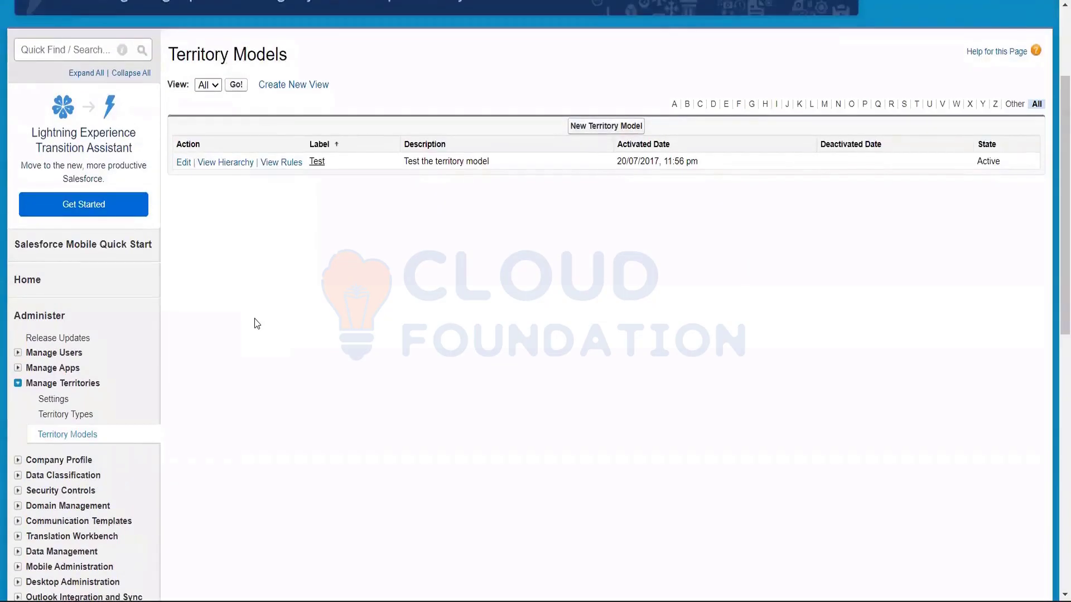
{"action": "scroll", "coordinate": [255, 319], "scroll_direction": "down", "scroll_amount": 1}
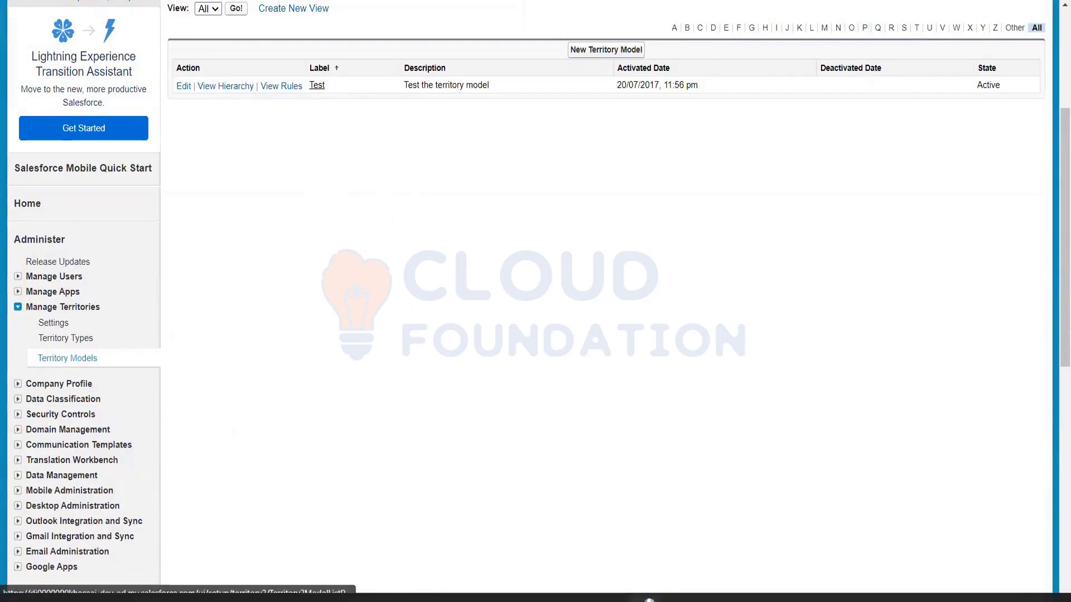
Switch to the Class notes in Notepad and add the lines AP : Tirupathi and KE : Trichy, each with an arrow to the assigned person's name
{"action": "left_click", "coordinate": [648, 600]}
{"action": "scroll", "coordinate": [378, 270], "scroll_direction": "down", "scroll_amount": 2}
{"action": "left_click", "coordinate": [258, 232]}
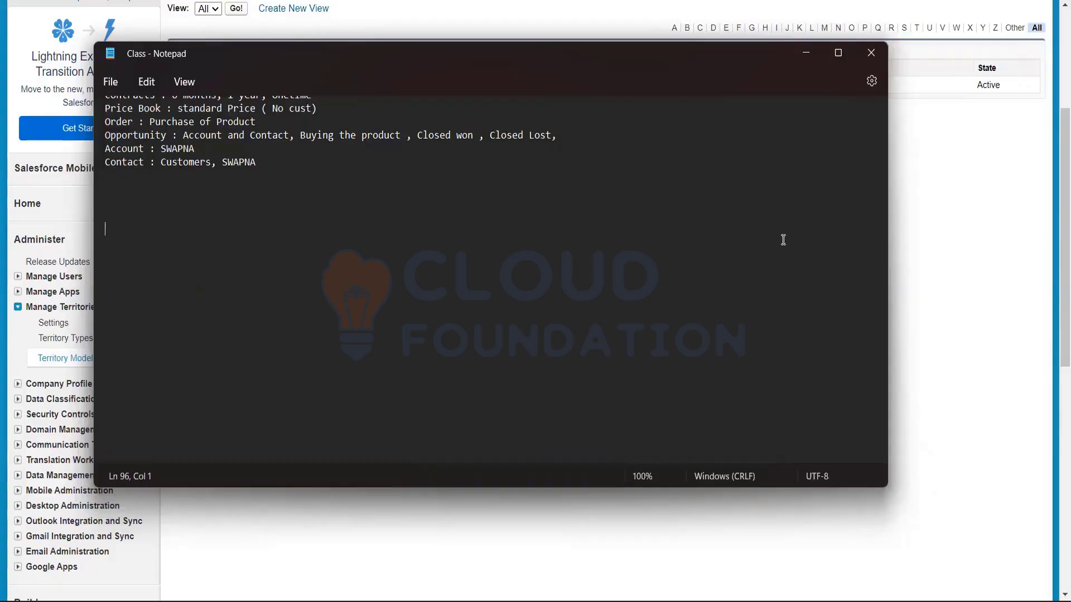
{"action": "type", "text": "AP :"}
{"action": "type", "text": "Tirupathi "}
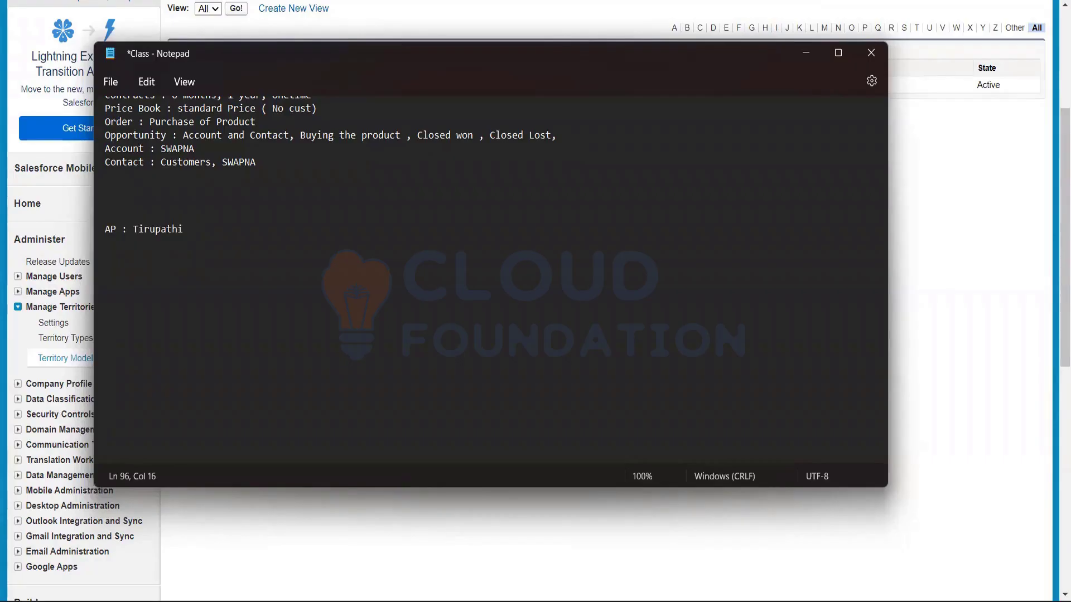
{"action": "type", "text": "---> Vinay"}
{"action": "key", "text": "Return"}
{"action": "type", "text": "KE : Trichy ----> Sindhu"}
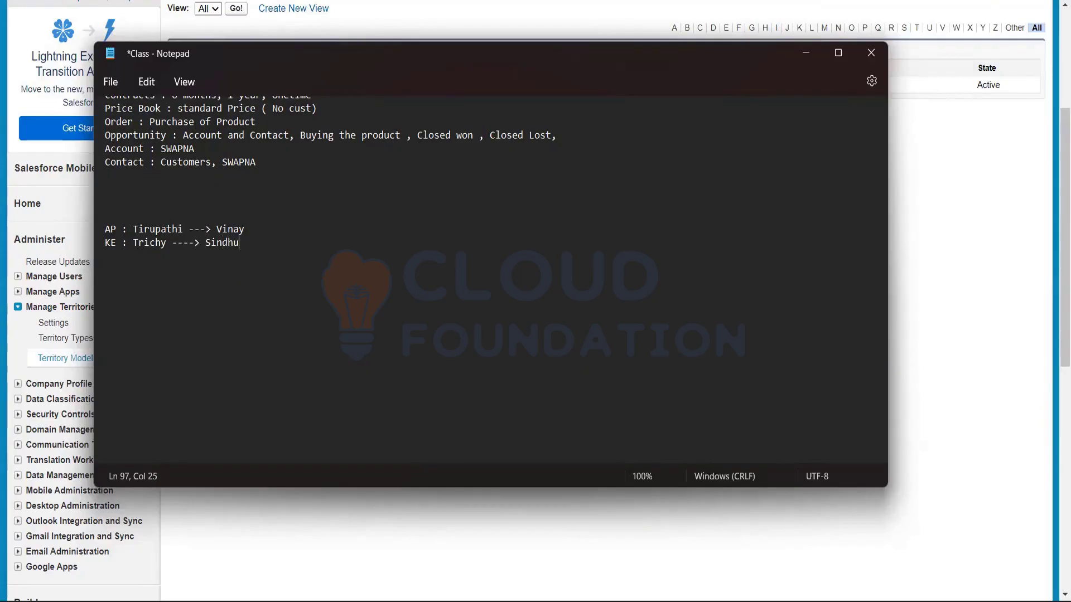
Add the lines KA : Bengalur and TN : Chennai, each with an arrow to the assigned person's name
{"action": "key", "text": "Return"}
{"action": "type", "text": "KA : Bengalur--->Charan"}
{"action": "key", "text": "Return"}
{"action": "type", "text": "TN "}
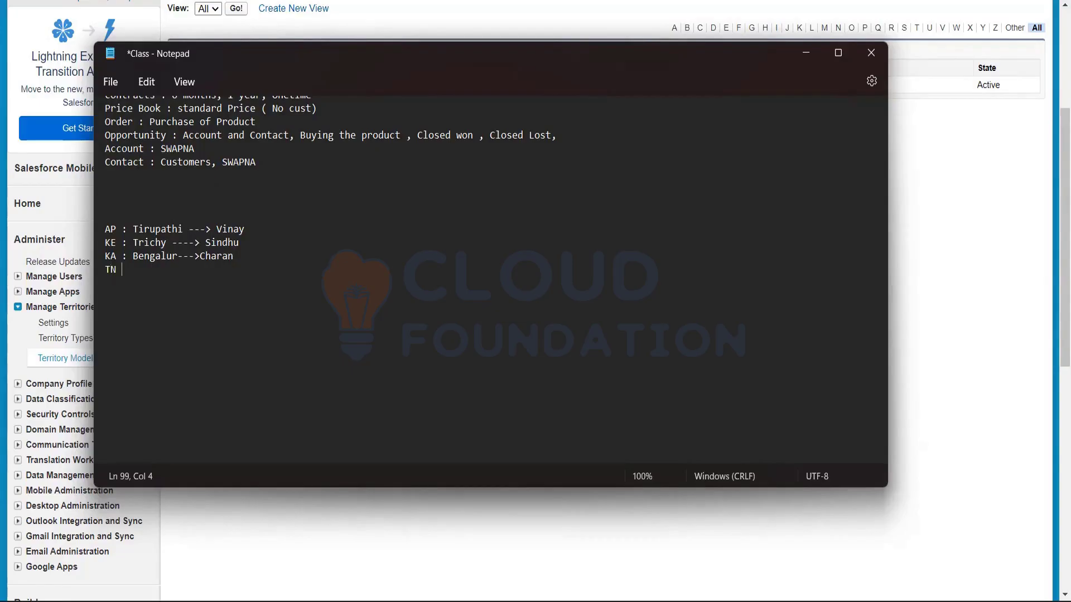
{"action": "type", "text": ": Chennai --->SWs"}
{"action": "key", "text": "BackSpace"}
{"action": "key", "text": "BackSpace"}
{"action": "type", "text": "wapna"}
{"action": "key", "text": "Return"}
{"action": "key", "text": "Return"}
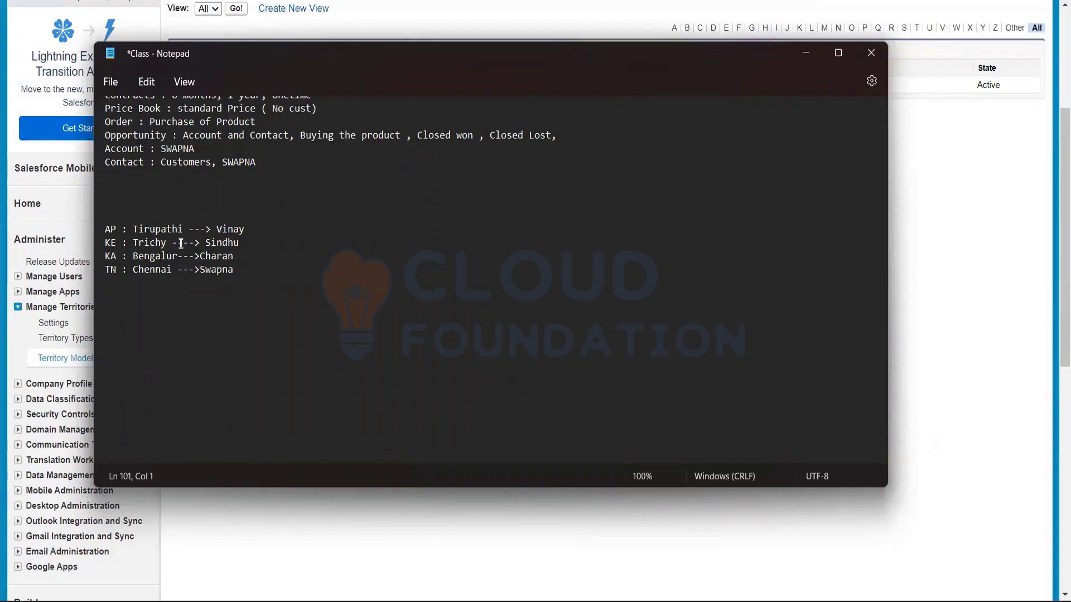
Review the four state and city assignment lines together with the notes above them
{"action": "left_click_drag", "start_coordinate": [251, 229], "coordinate": [256, 274]}
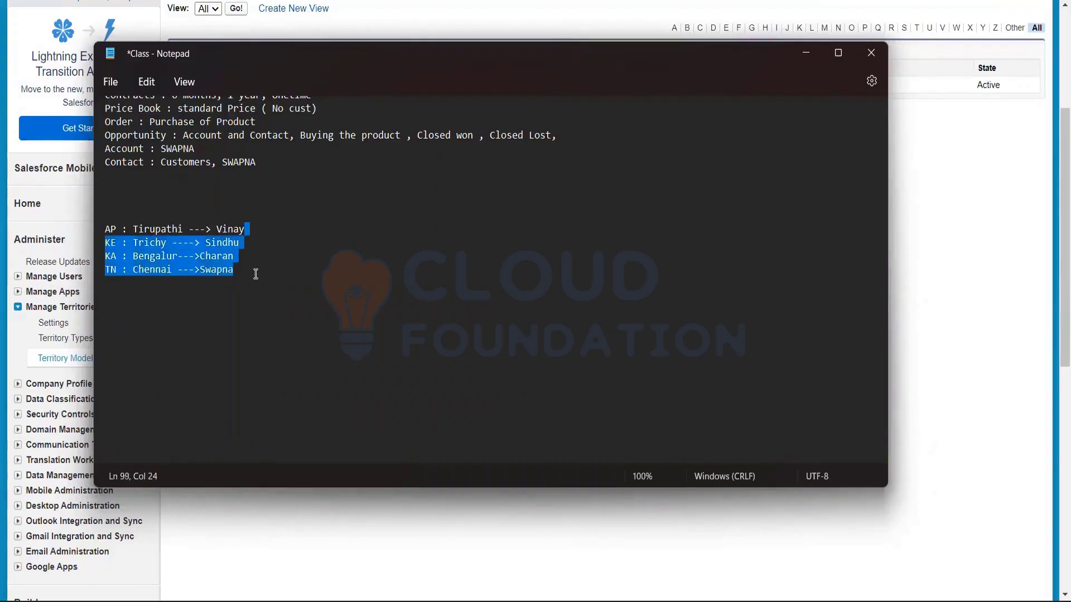
{"action": "left_click", "coordinate": [281, 258]}
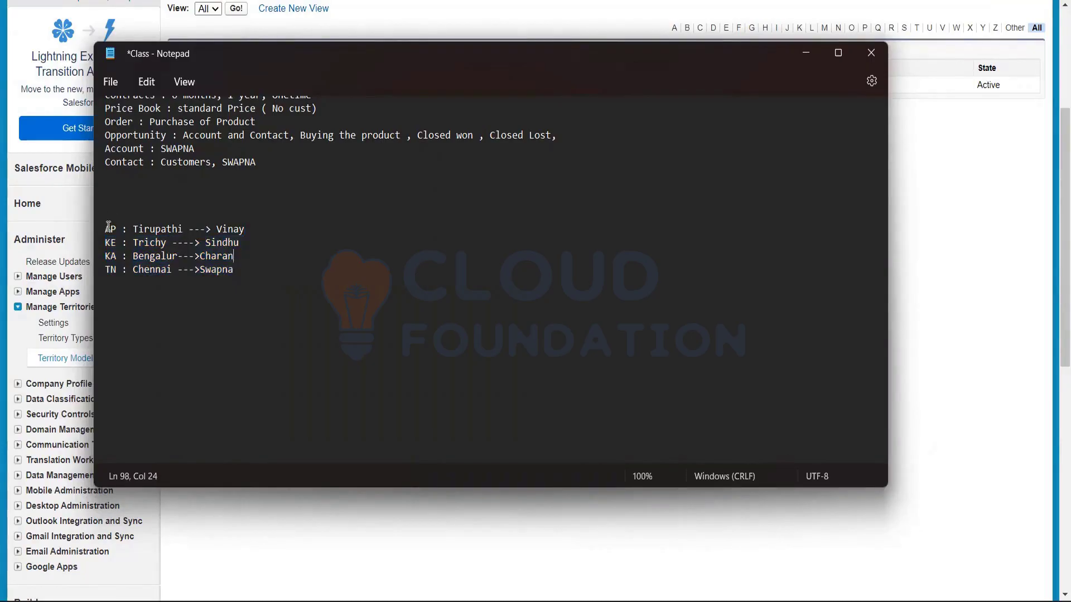
{"action": "left_click_drag", "start_coordinate": [106, 229], "coordinate": [251, 273]}
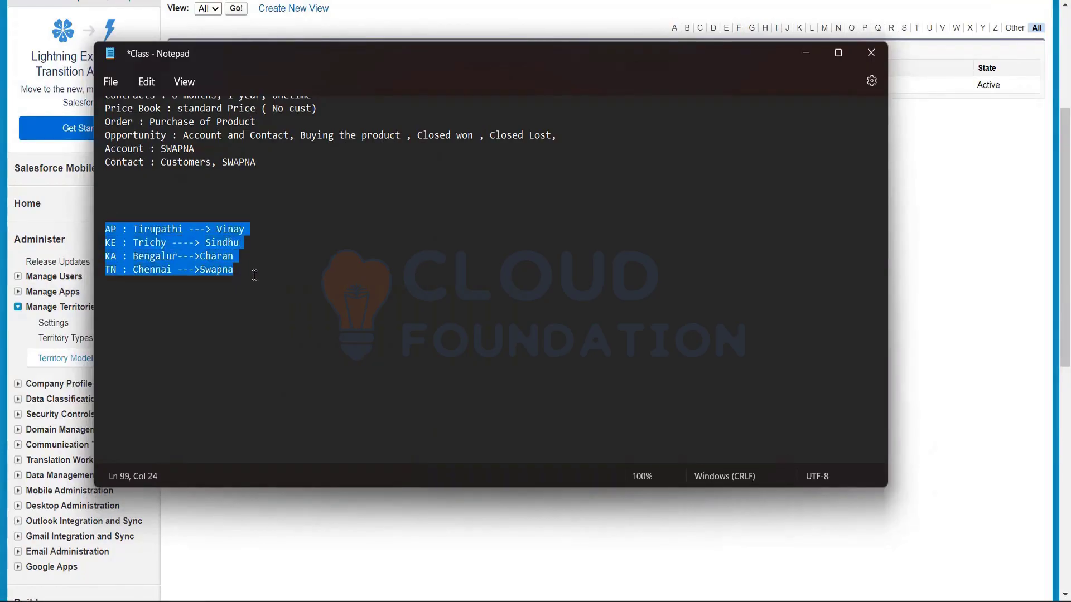
{"action": "left_click", "coordinate": [290, 270]}
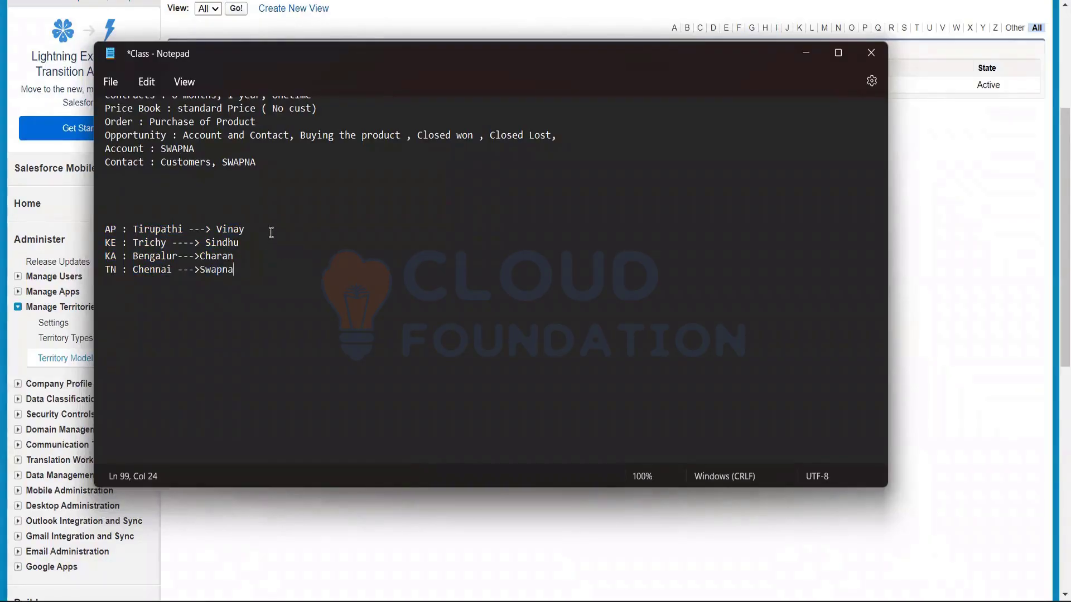
{"action": "scroll", "coordinate": [204, 233], "scroll_direction": "up", "scroll_amount": 4}
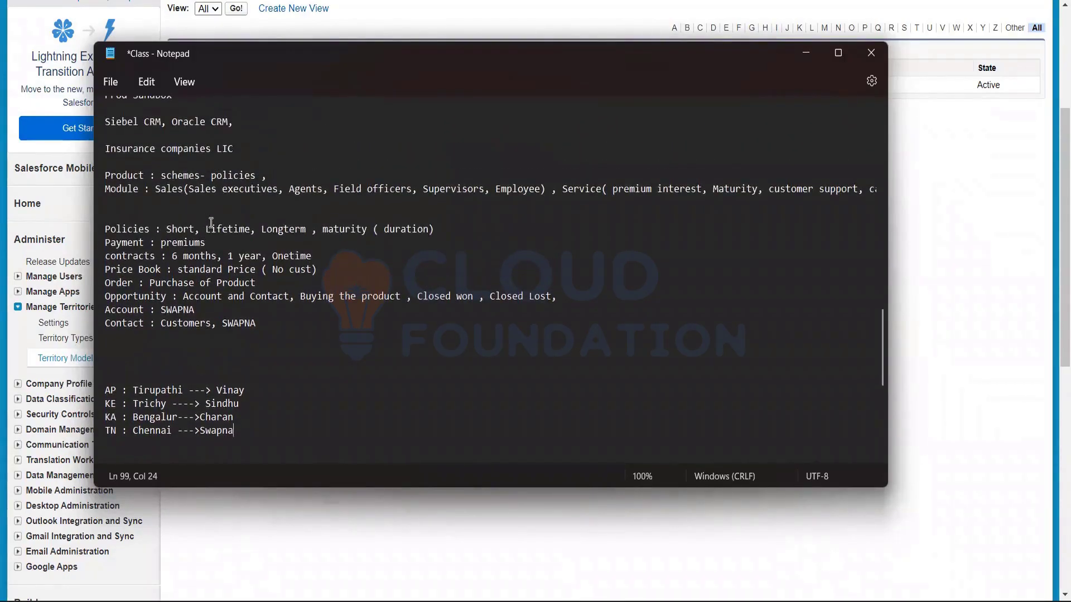
{"action": "scroll", "coordinate": [200, 214], "scroll_direction": "down", "scroll_amount": 2}
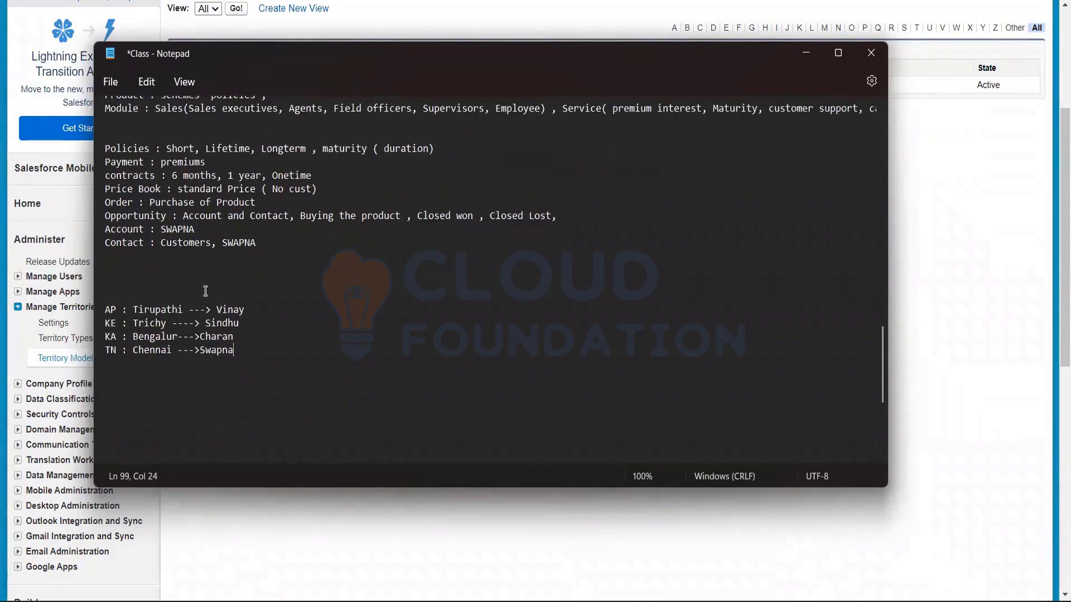
{"action": "scroll", "coordinate": [206, 292], "scroll_direction": "down", "scroll_amount": 1}
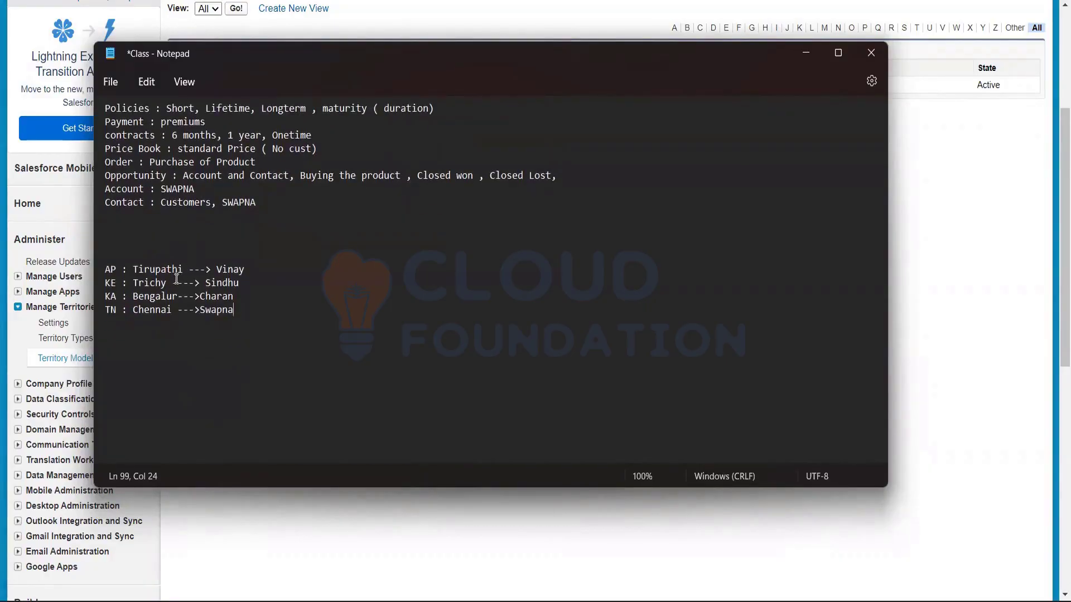
Align the arrows in the KE, KA and TN lines with extra spaces, lengthening the KA and TN arrows to four dashes
{"action": "left_click", "coordinate": [173, 282]}
{"action": "left_click", "coordinate": [178, 296]}
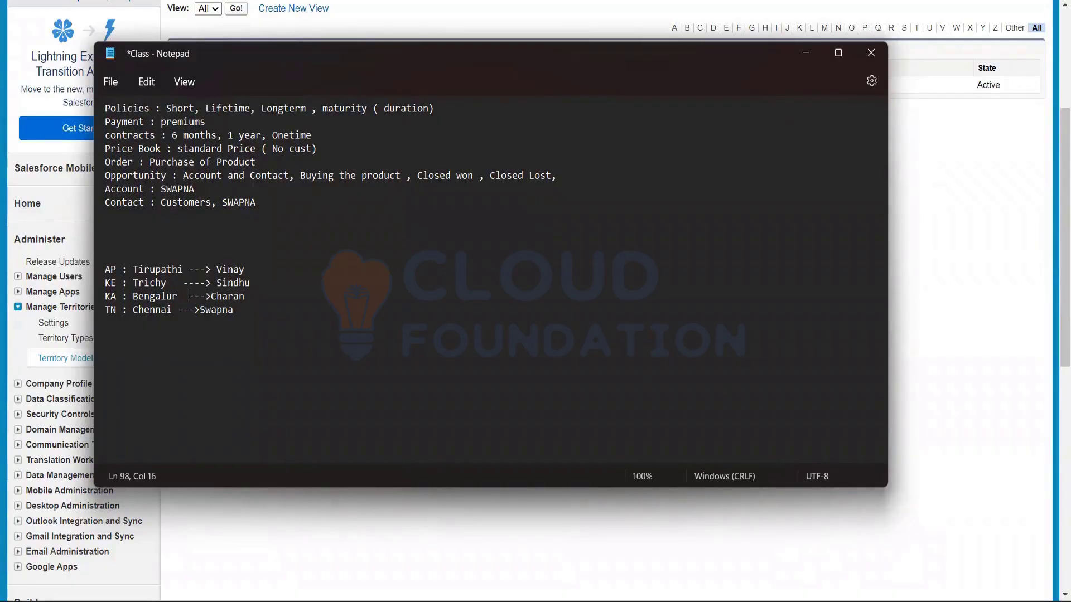
{"action": "type", "text": "-"}
{"action": "key", "text": "Left"}
{"action": "key", "text": "Left"}
{"action": "key", "text": "BackSpace"}
{"action": "left_click", "coordinate": [212, 300]}
{"action": "left_click", "coordinate": [178, 309]}
{"action": "type", "text": "-"}
Replace the name assigned to TN : Chennai with a different person's name
{"action": "left_click", "coordinate": [212, 309]}
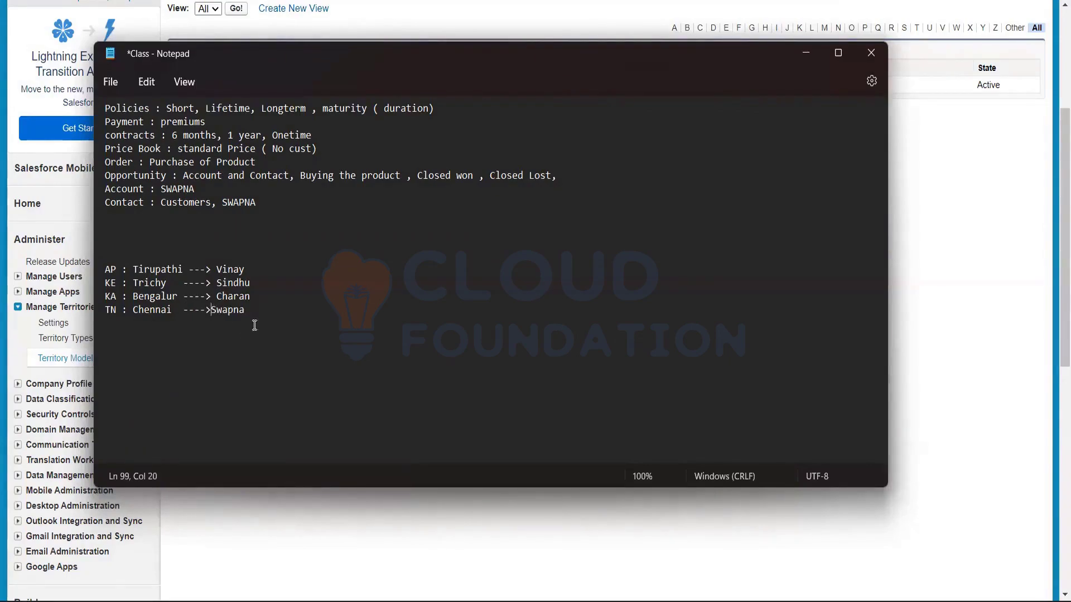
{"action": "key", "text": "Delete"}
{"action": "key", "text": "Delete"}
{"action": "key", "text": "Delete"}
{"action": "key", "text": "Delete"}
{"action": "key", "text": "Delete"}
{"action": "key", "text": "Delete"}
{"action": "type", "text": "Deewakar"}
Review the four territory lines and the earlier class notes, highlighting the company name in the product section
{"action": "left_click_drag", "start_coordinate": [264, 312], "coordinate": [104, 270]}
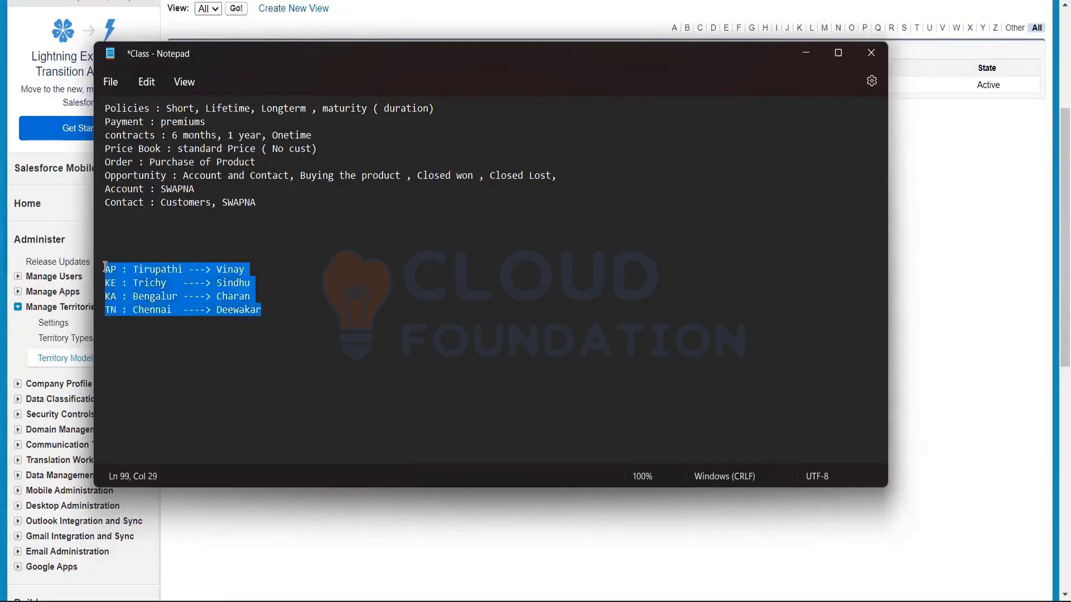
{"action": "left_click", "coordinate": [373, 287]}
{"action": "left_click_drag", "start_coordinate": [275, 308], "coordinate": [115, 257]}
{"action": "left_click", "coordinate": [329, 259]}
{"action": "scroll", "coordinate": [267, 246], "scroll_direction": "up", "scroll_amount": 3}
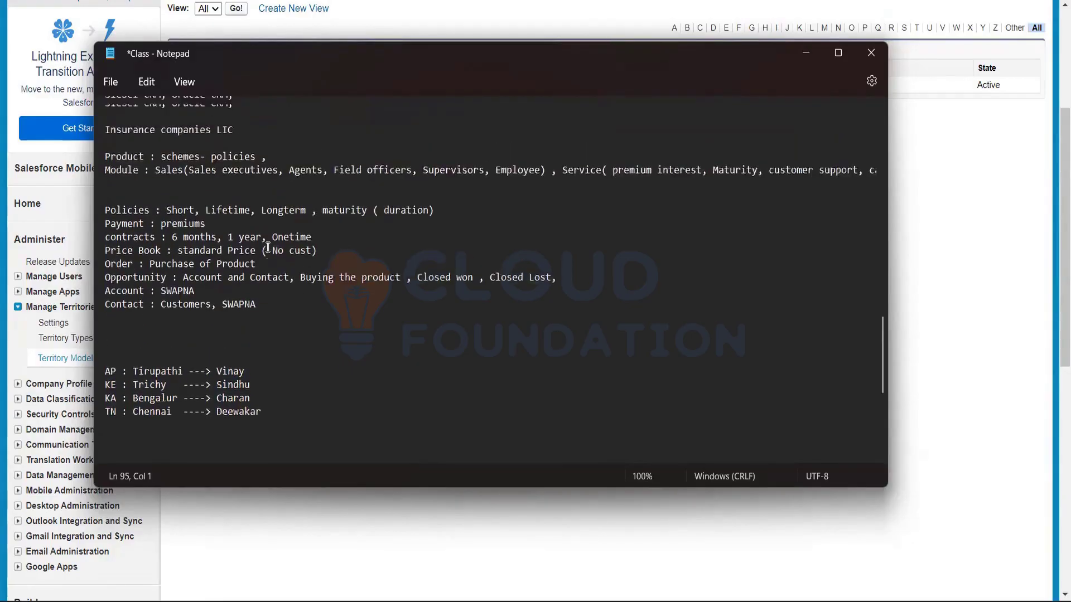
{"action": "scroll", "coordinate": [268, 247], "scroll_direction": "up", "scroll_amount": 2}
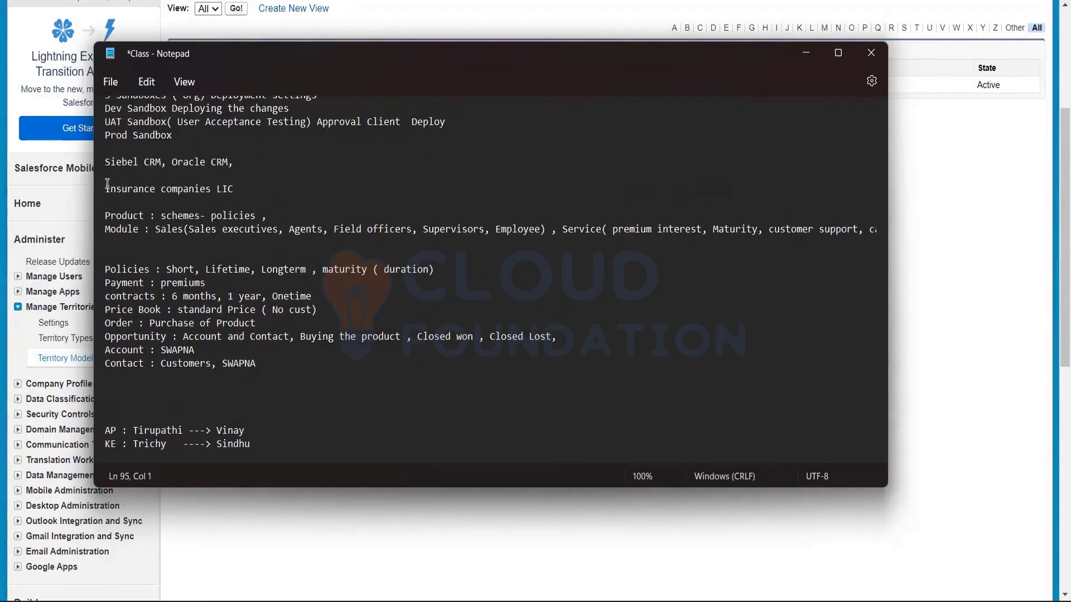
{"action": "scroll", "coordinate": [115, 200], "scroll_direction": "up", "scroll_amount": 3}
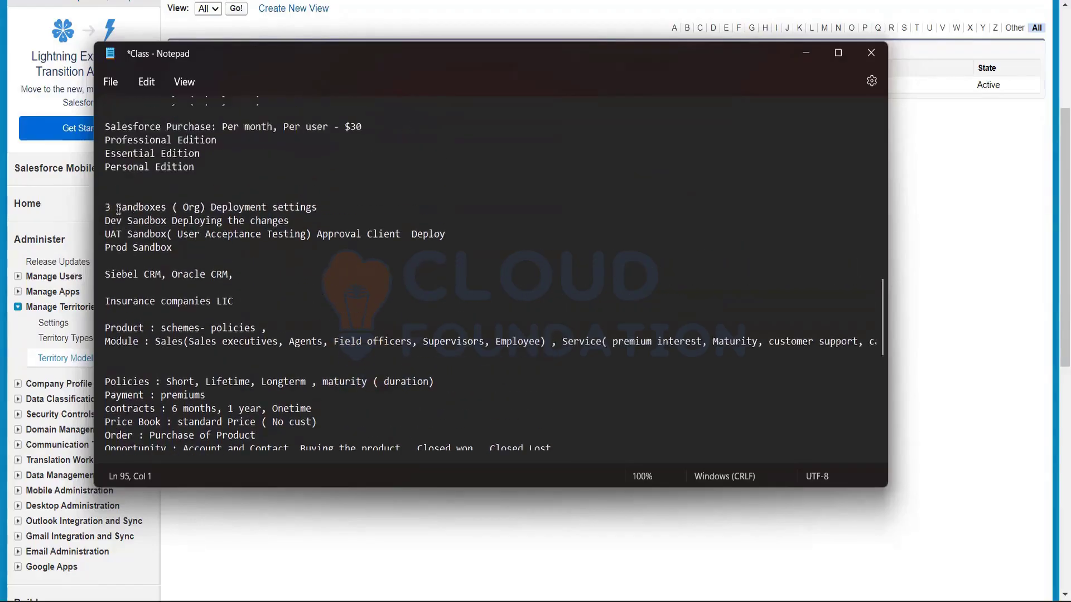
{"action": "scroll", "coordinate": [223, 254], "scroll_direction": "up", "scroll_amount": 15}
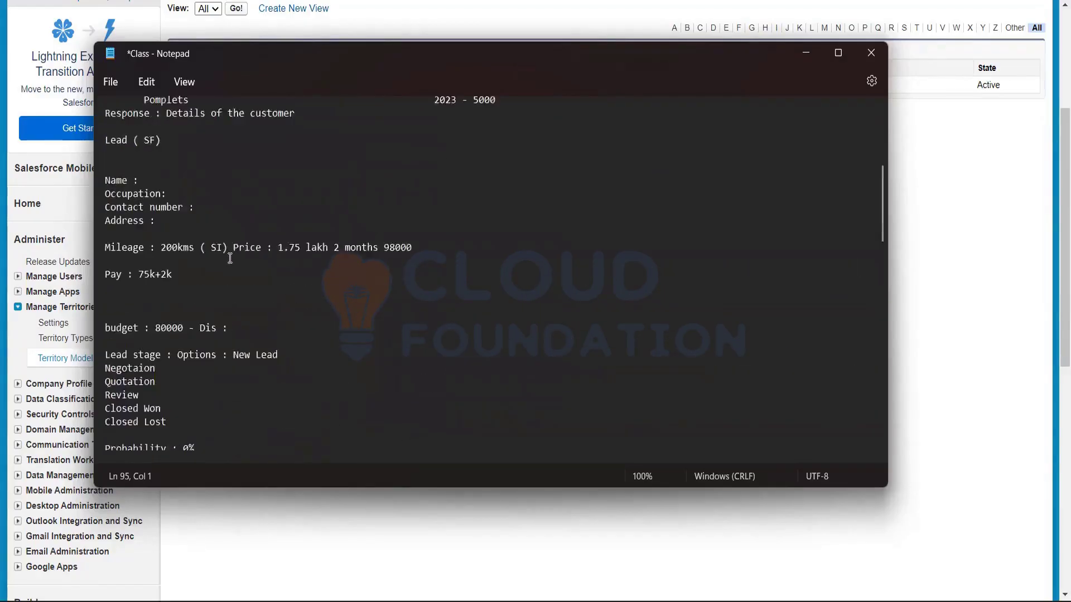
{"action": "scroll", "coordinate": [230, 259], "scroll_direction": "up", "scroll_amount": 8}
{"action": "left_click_drag", "start_coordinate": [162, 155], "coordinate": [292, 165]}
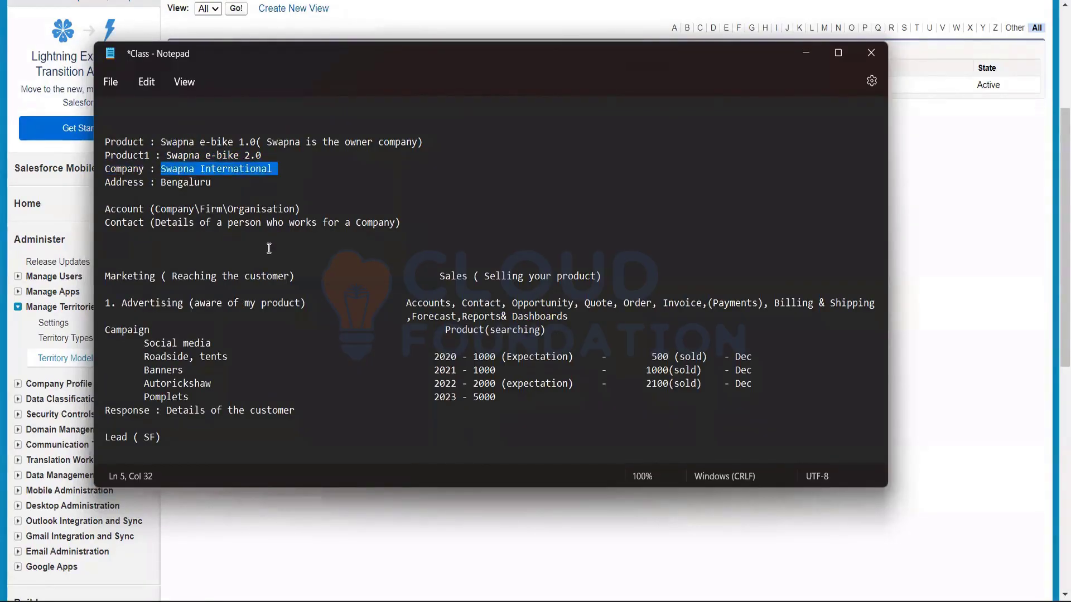
{"action": "scroll", "coordinate": [269, 249], "scroll_direction": "down", "scroll_amount": 15}
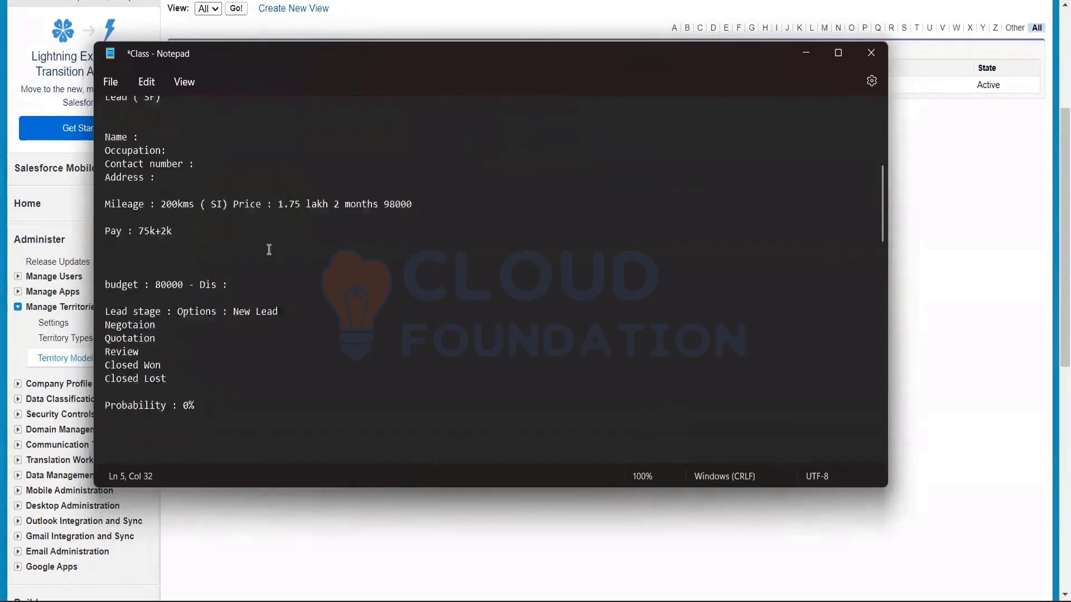
{"action": "scroll", "coordinate": [269, 249], "scroll_direction": "down", "scroll_amount": 15}
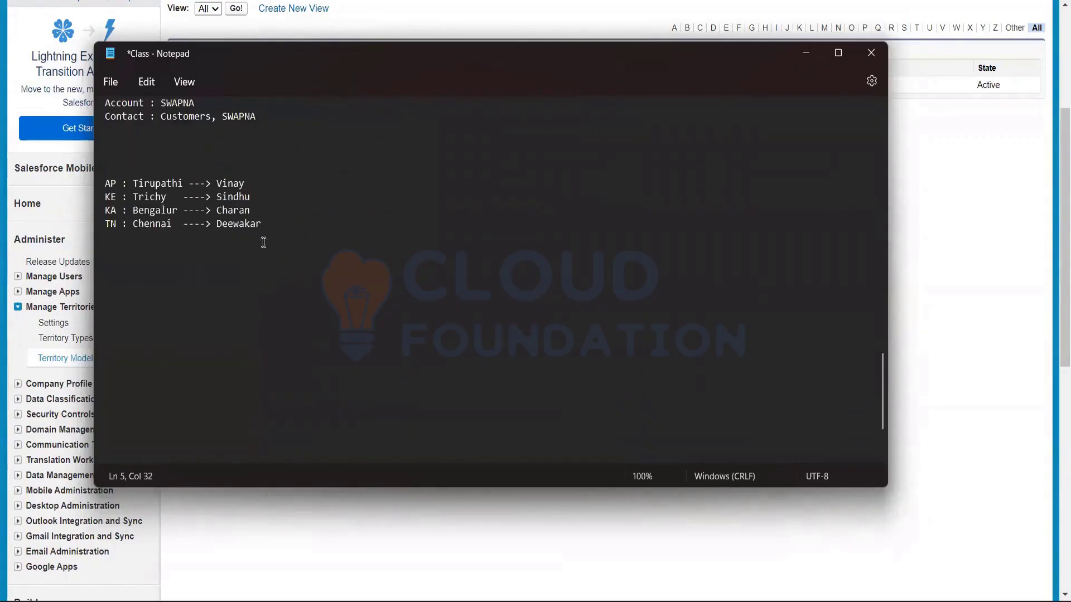
Highlight the four territory lines in Notepad, then switch back to the Territory Models list in Salesforce
{"action": "left_click_drag", "start_coordinate": [264, 229], "coordinate": [106, 184]}
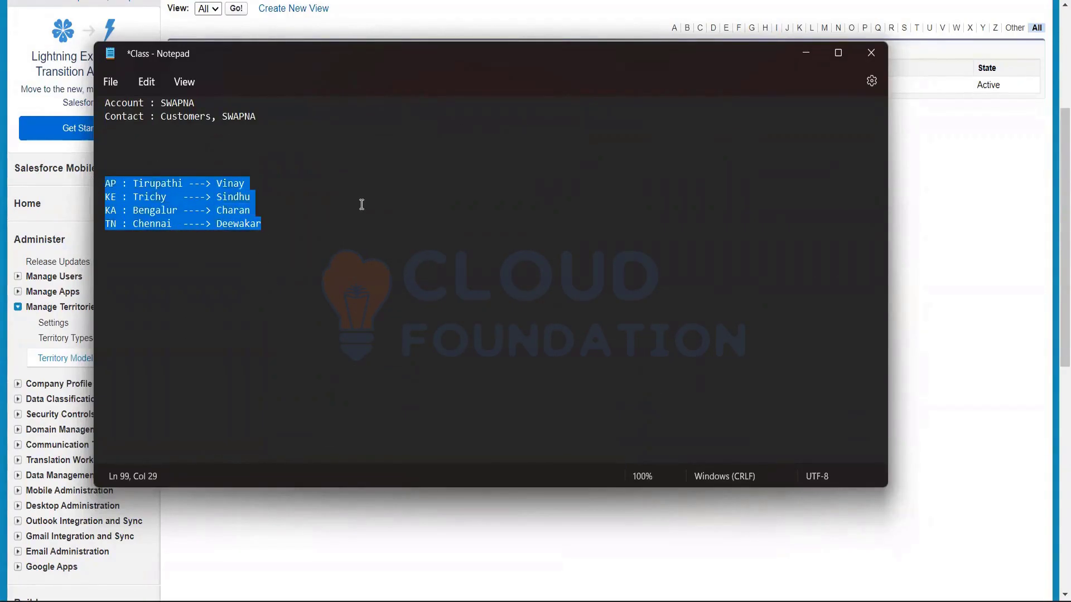
{"action": "left_click", "coordinate": [362, 204]}
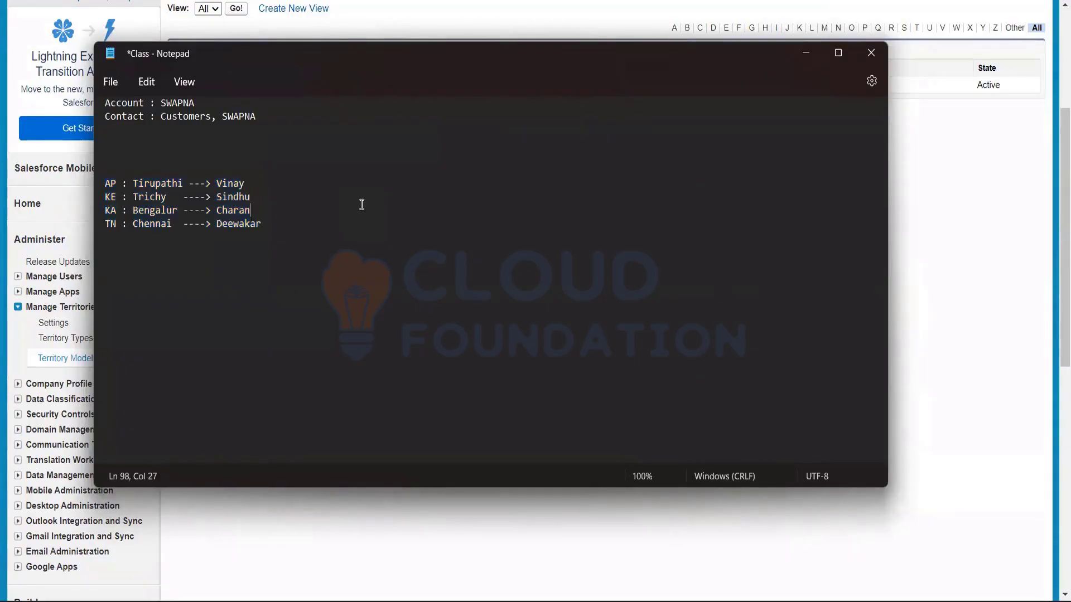
{"action": "left_click", "coordinate": [805, 53]}
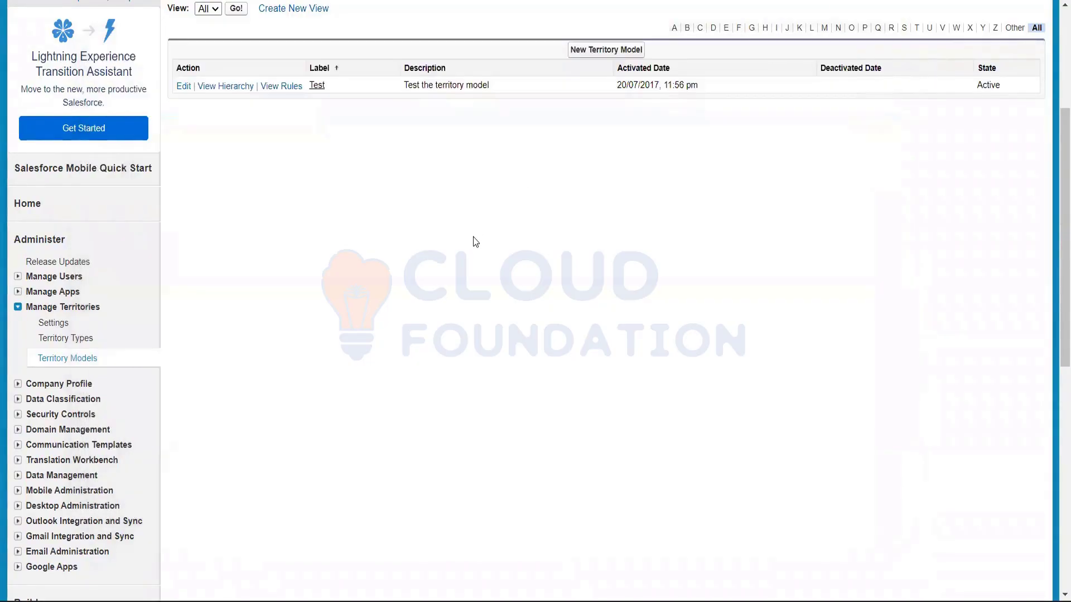
{"action": "scroll", "coordinate": [474, 242], "scroll_direction": "up", "scroll_amount": 3}
{"action": "scroll", "coordinate": [477, 238], "scroll_direction": "down", "scroll_amount": 3}
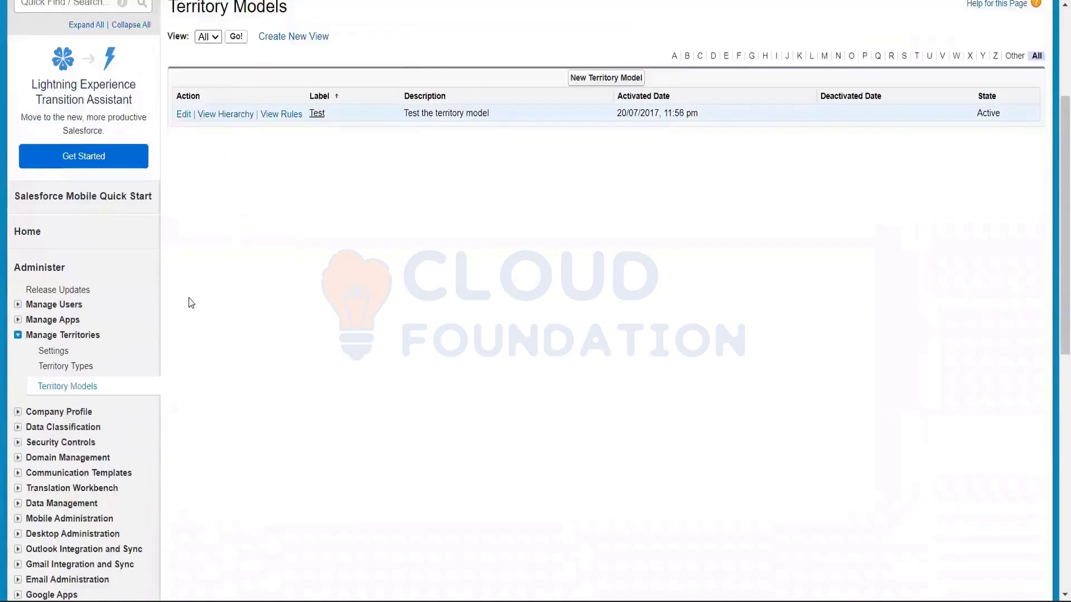
Open the territory management Settings page and review its account, lead and opportunity access and assignment options
{"action": "left_click", "coordinate": [54, 324]}
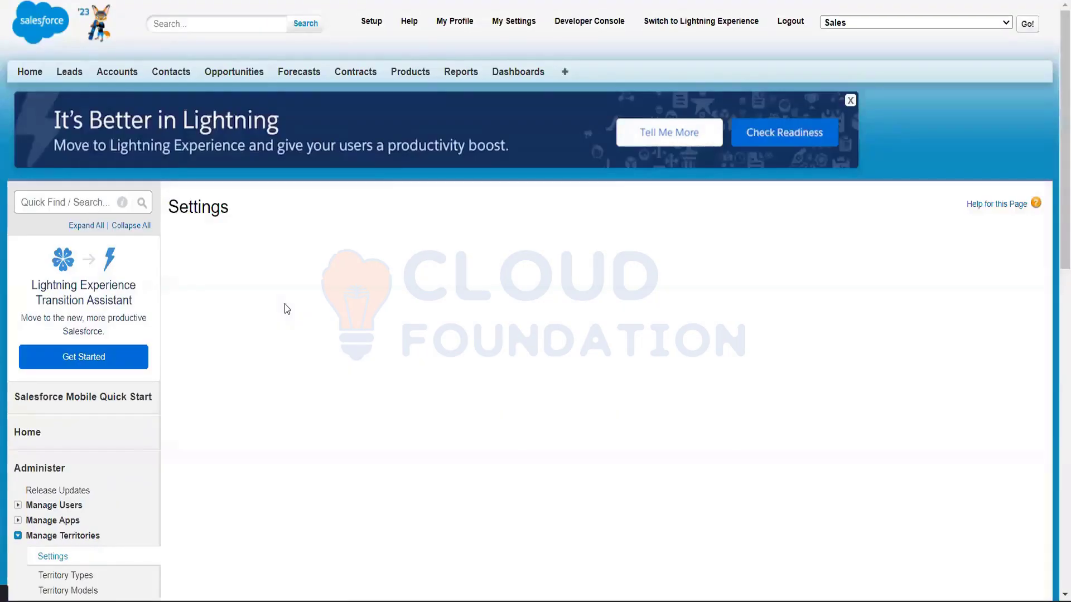
{"action": "scroll", "coordinate": [287, 309], "scroll_direction": "down", "scroll_amount": 5}
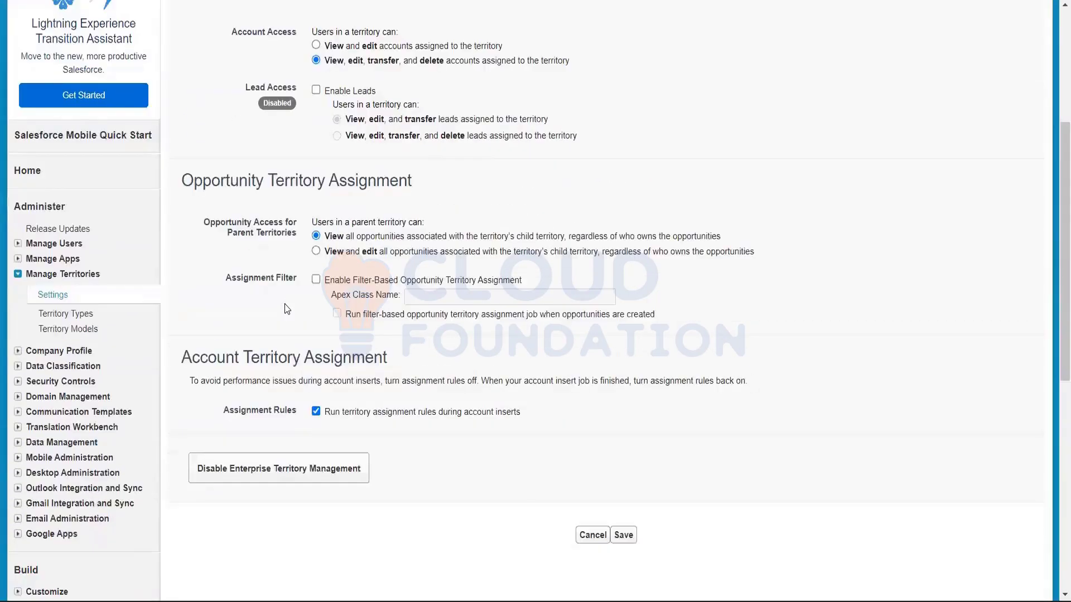
{"action": "scroll", "coordinate": [286, 309], "scroll_direction": "down", "scroll_amount": 2}
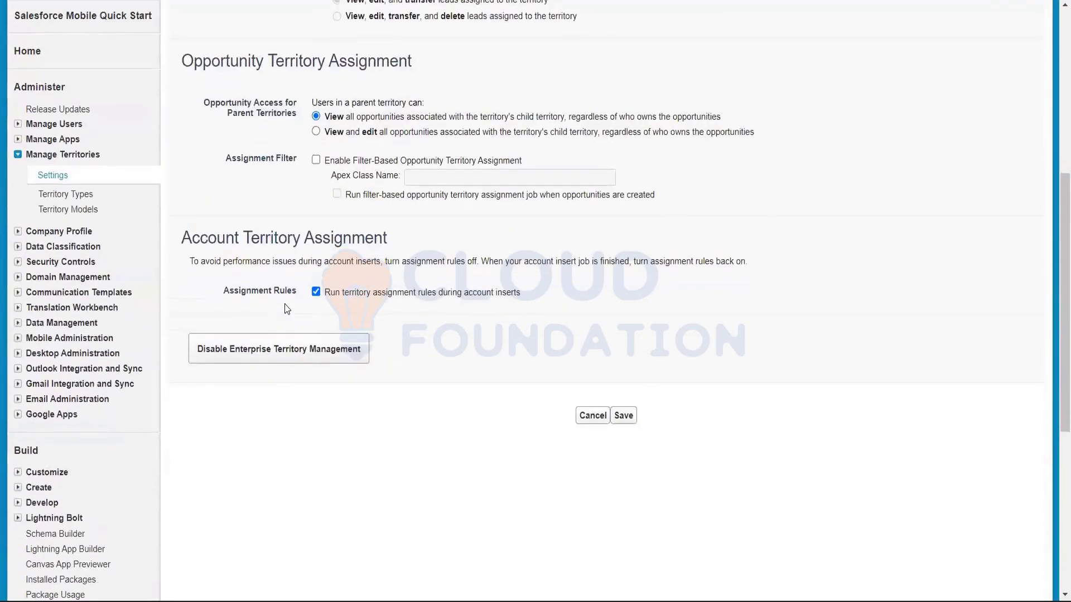
Open the Test territory model from the Territory Models list and review its detail and system information
{"action": "left_click", "coordinate": [67, 210]}
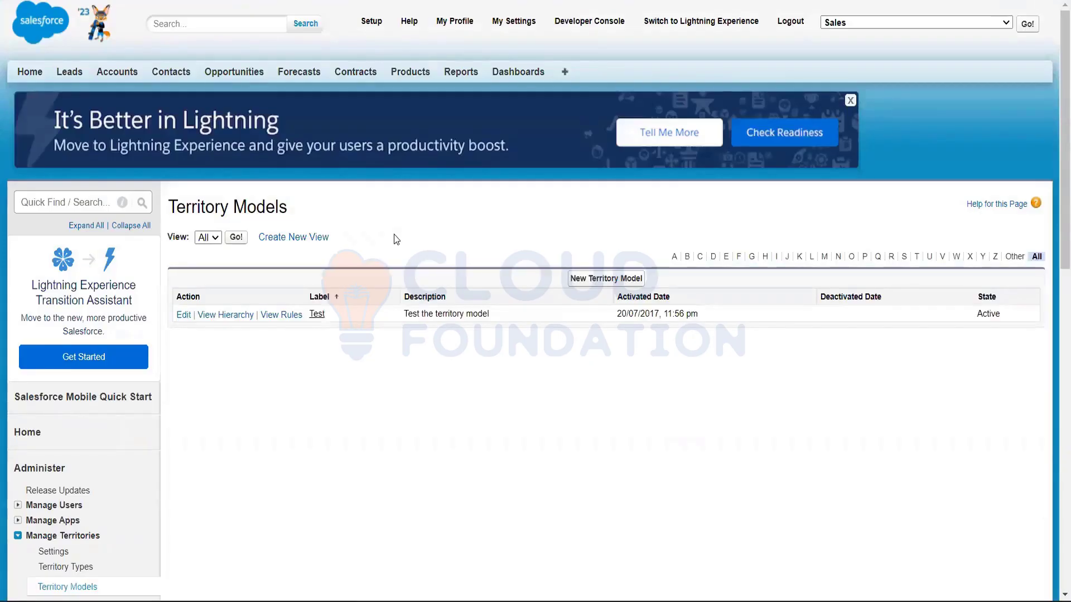
{"action": "scroll", "coordinate": [394, 235], "scroll_direction": "down", "scroll_amount": 3}
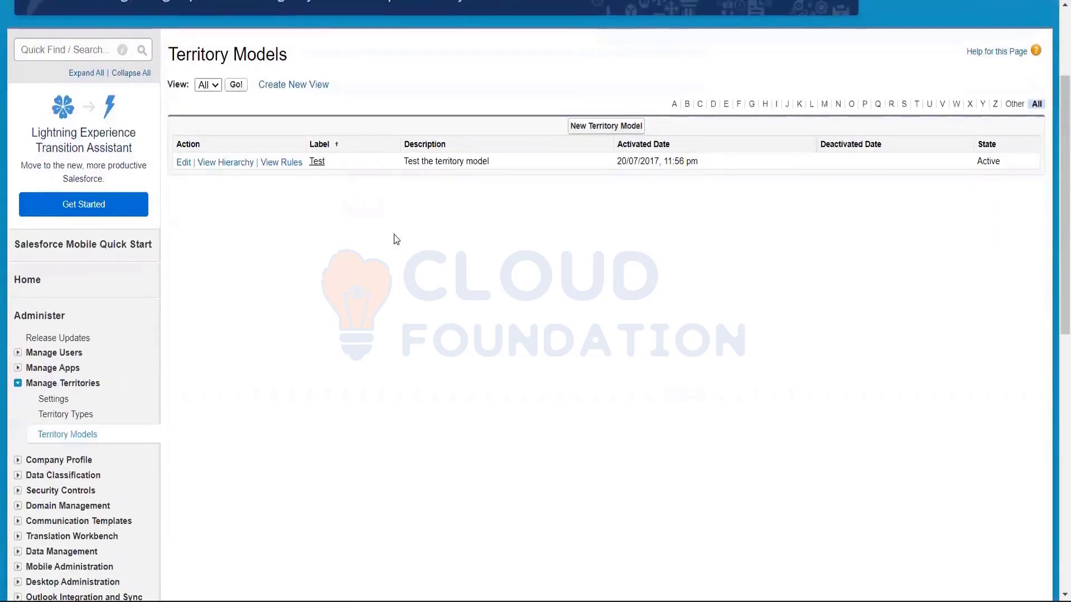
{"action": "left_click", "coordinate": [315, 162]}
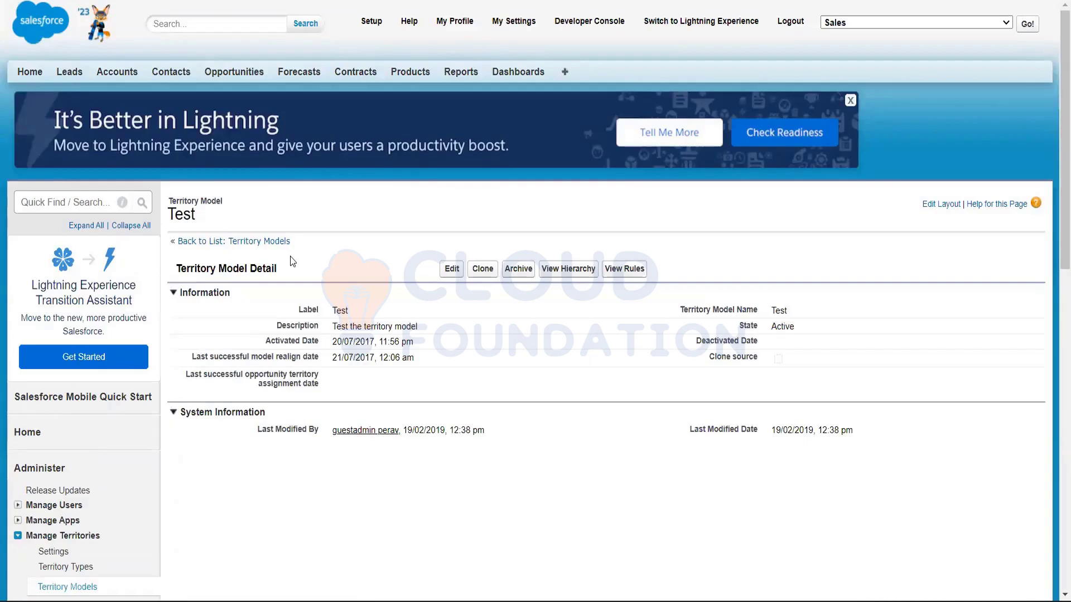
{"action": "scroll", "coordinate": [290, 258], "scroll_direction": "down", "scroll_amount": 3}
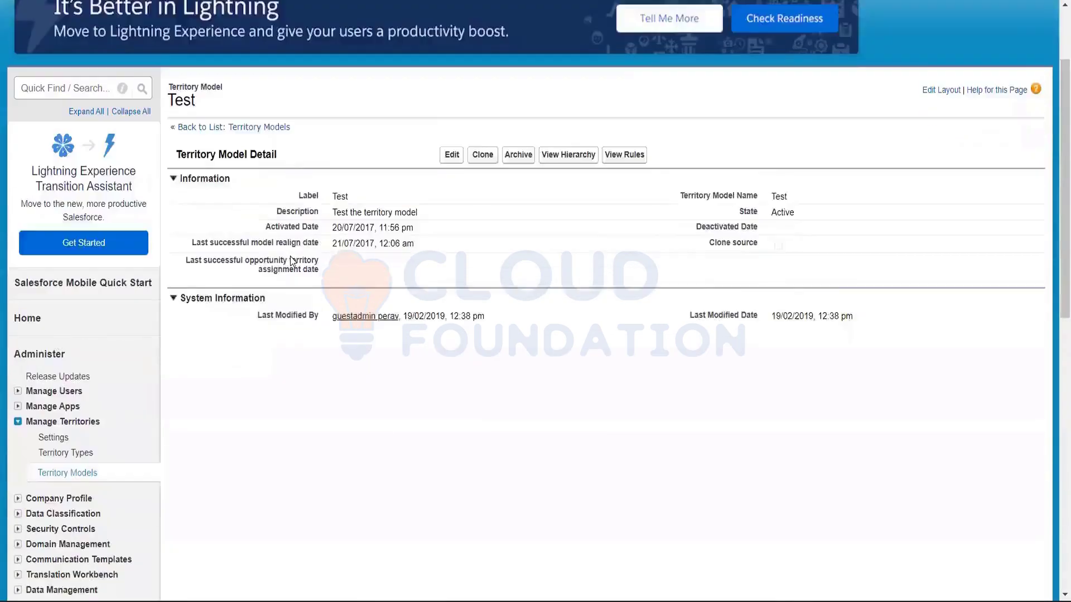
{"action": "scroll", "coordinate": [289, 261], "scroll_direction": "up", "scroll_amount": 3}
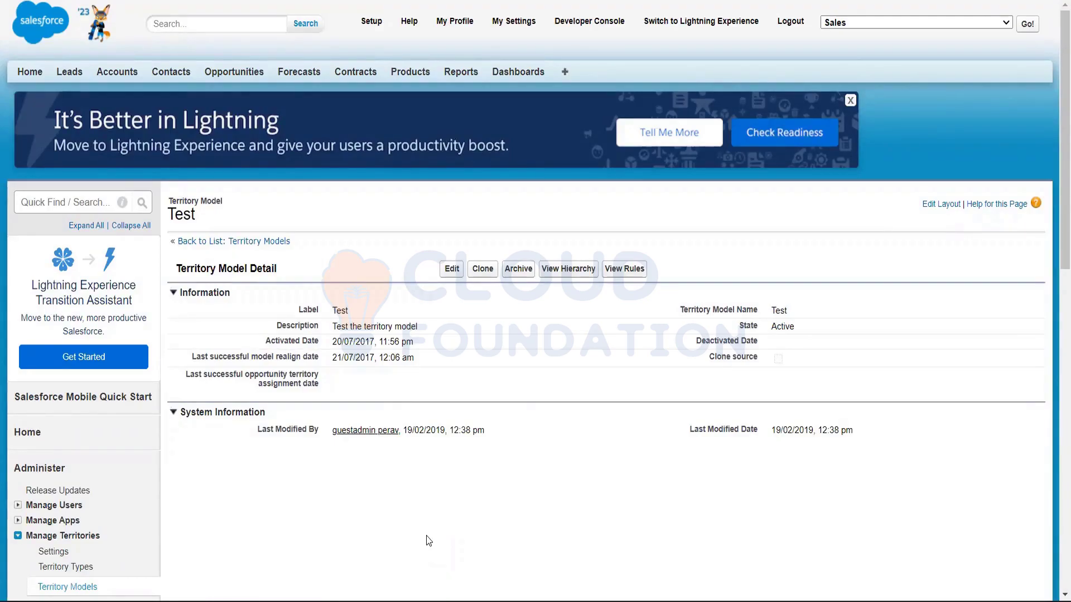
{"action": "scroll", "coordinate": [428, 540], "scroll_direction": "down", "scroll_amount": 1}
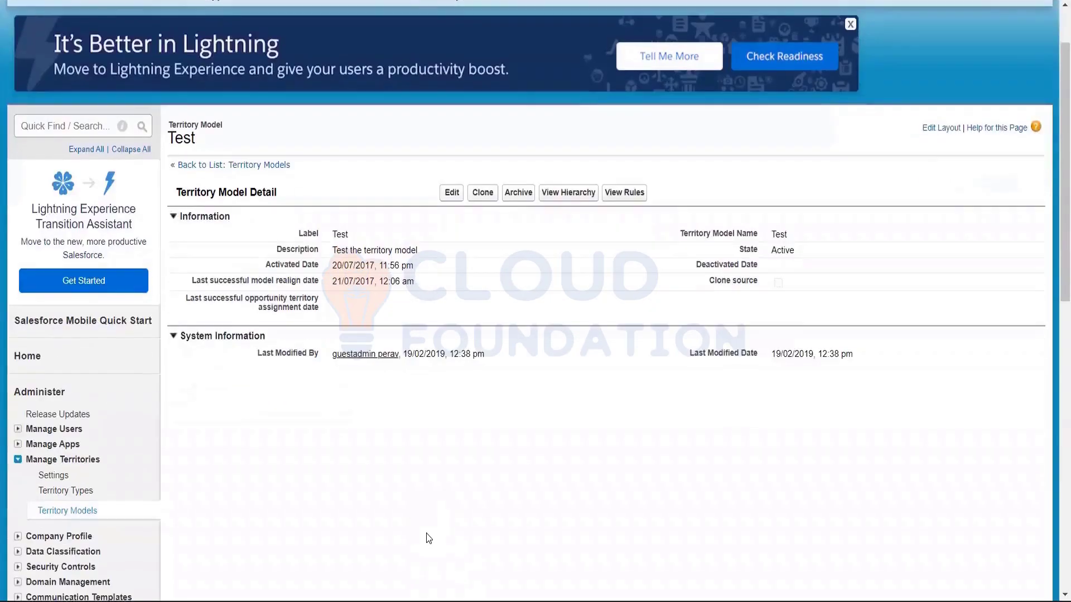
{"action": "scroll", "coordinate": [426, 538], "scroll_direction": "down", "scroll_amount": 1}
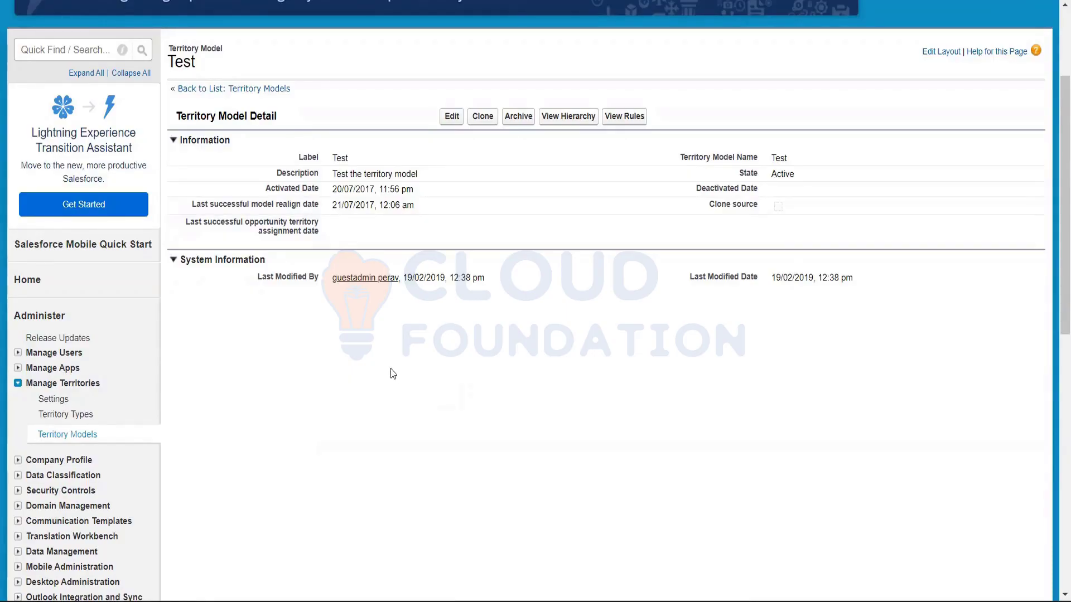
Switch to Notepad and add an "Inquiry :" heading with blank lines beneath it above the AP : Tirupathi line
{"action": "key", "text": "alt+Tab"}
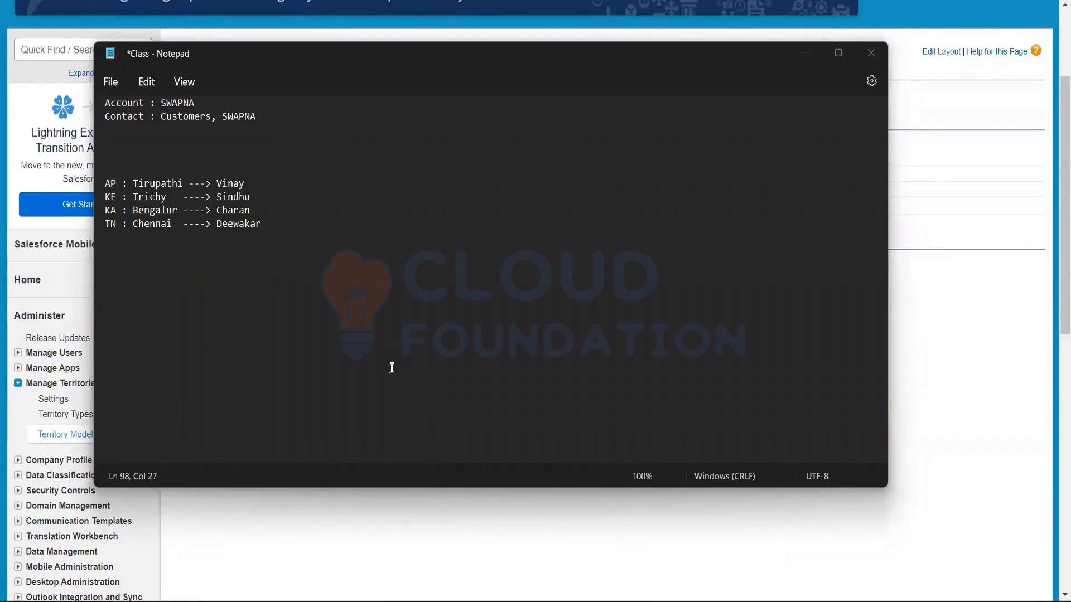
{"action": "left_click", "coordinate": [391, 367]}
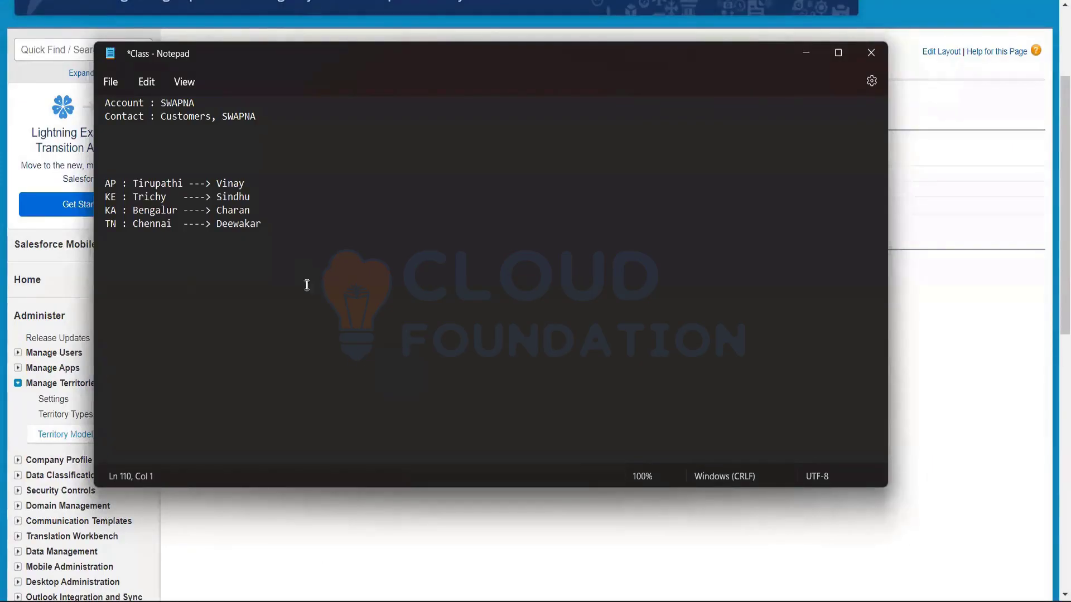
{"action": "left_click", "coordinate": [123, 163]}
{"action": "type", "text": "Inquiry :"}
{"action": "key", "text": "Return"}
{"action": "key", "text": "Return"}
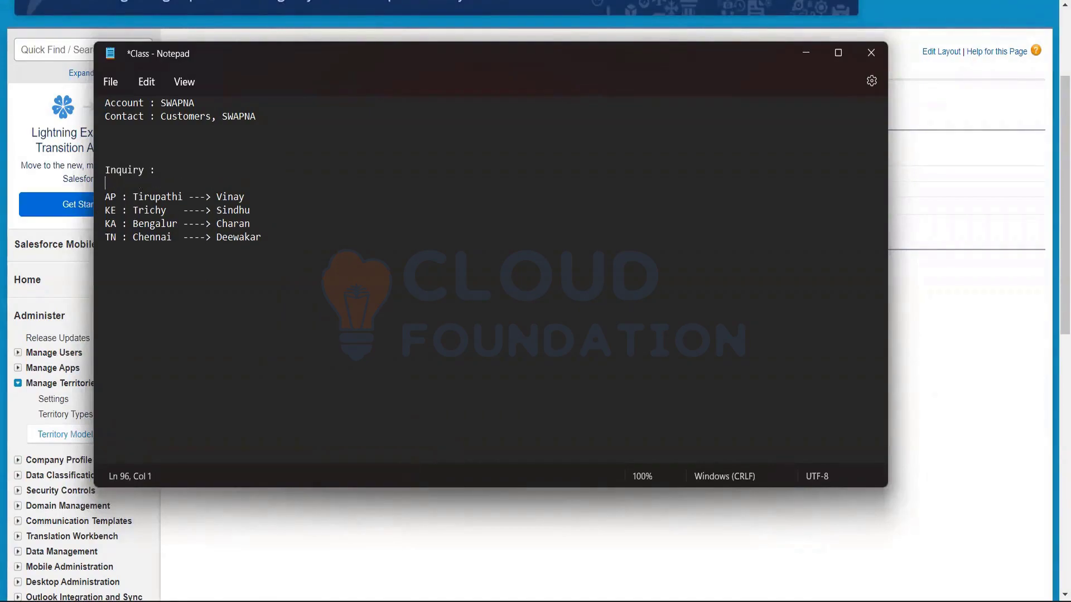
{"action": "left_click", "coordinate": [134, 185]}
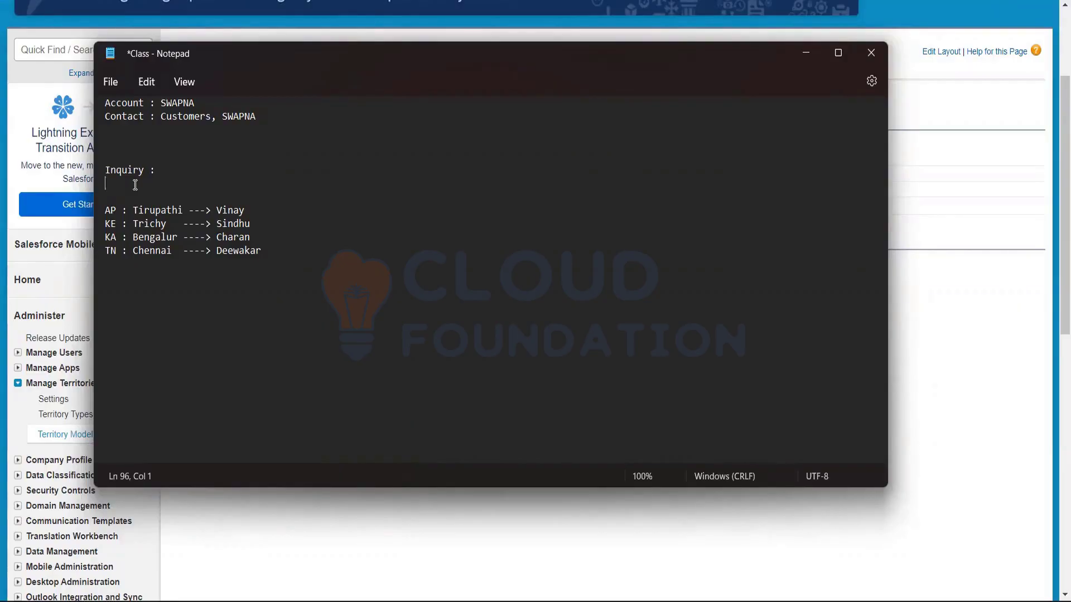
{"action": "key", "text": "Return"}
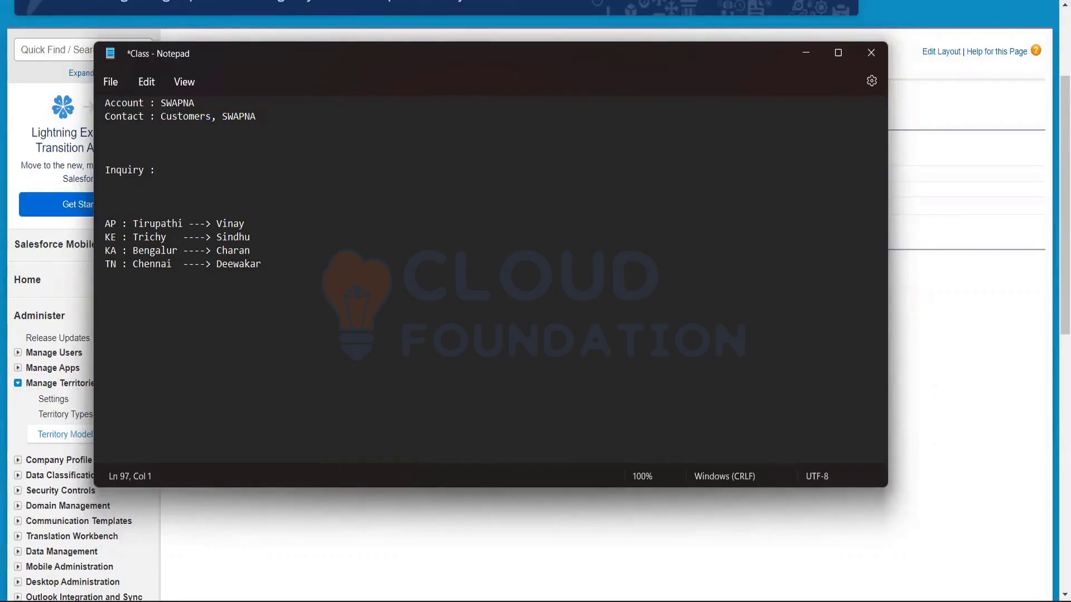
Add the line "Client Details...Tpt" between the Inquiry heading and the territory lines
{"action": "type", "text": "E"}
{"action": "key", "text": "BackSpace"}
{"action": "type", "text": "Ch"}
{"action": "key", "text": "BackSpace"}
{"action": "type", "text": "lient Deta"}
{"action": "type", "text": "ils : "}
{"action": "type", "text": "..."}
{"action": "type", "text": "T"}
{"action": "type", "text": "pt"}
Highlight the names assigned to Bengalur and Tirupathi to compare which person should handle the Tpt client
{"action": "left_click_drag", "start_coordinate": [251, 251], "coordinate": [217, 253]}
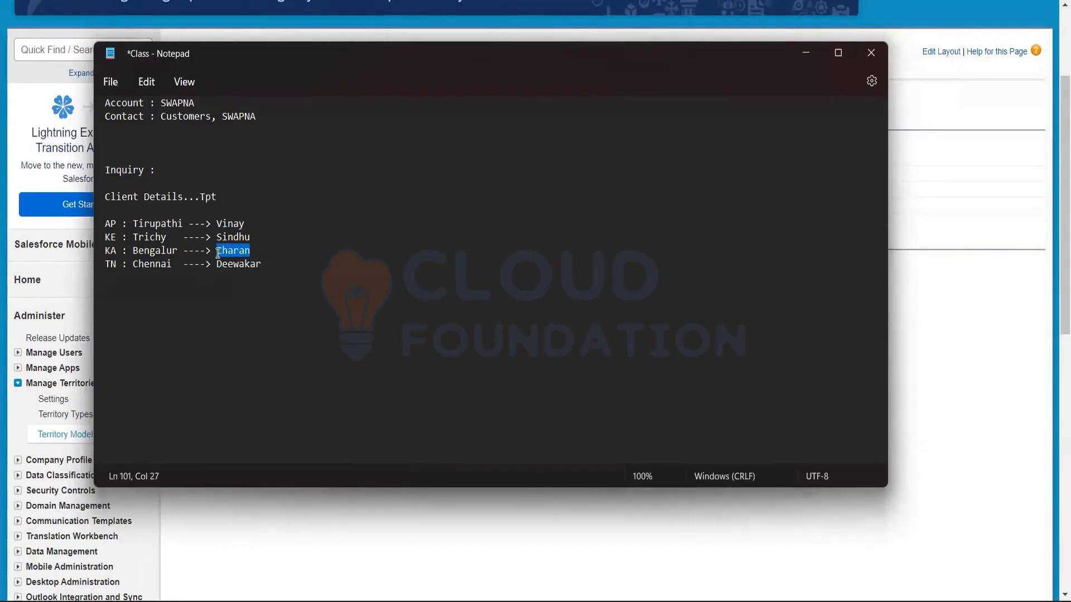
{"action": "left_click", "coordinate": [321, 256]}
{"action": "left_click", "coordinate": [256, 196]}
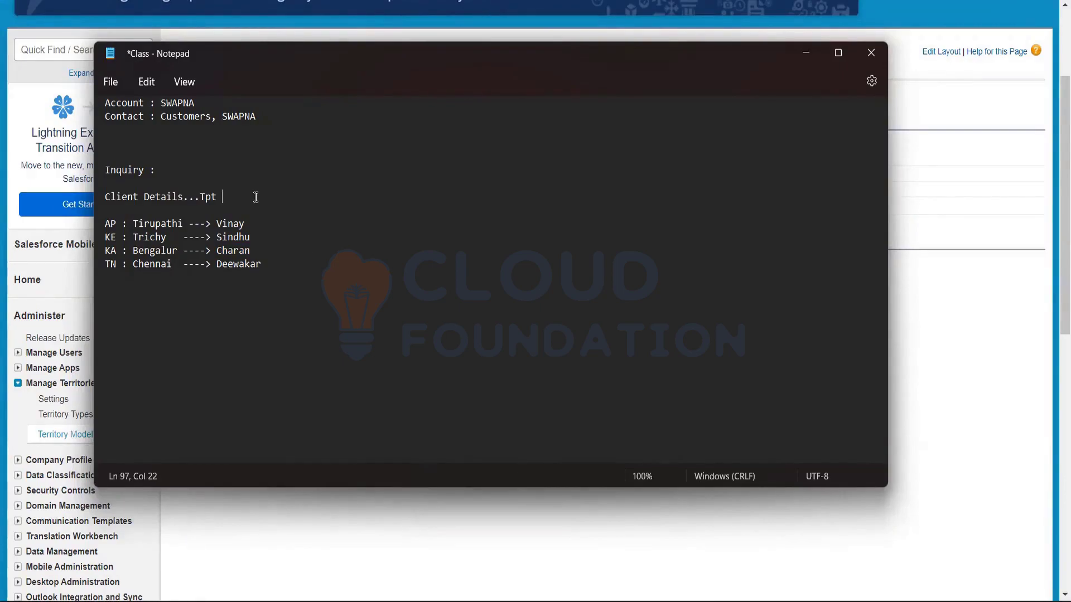
{"action": "left_click_drag", "start_coordinate": [251, 251], "coordinate": [216, 250]}
{"action": "left_click", "coordinate": [285, 243]}
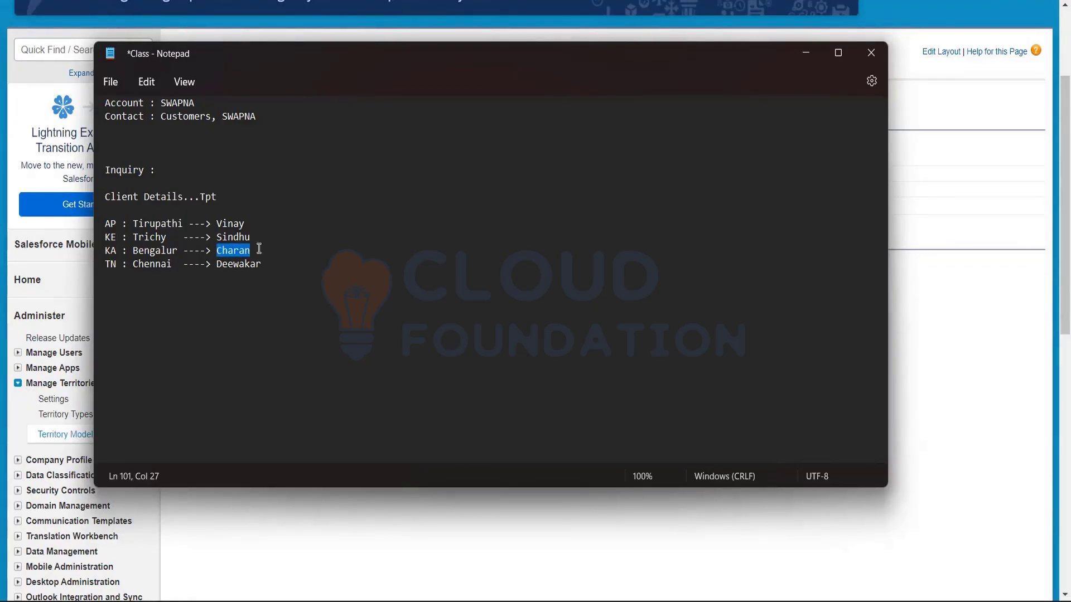
{"action": "left_click", "coordinate": [246, 197]}
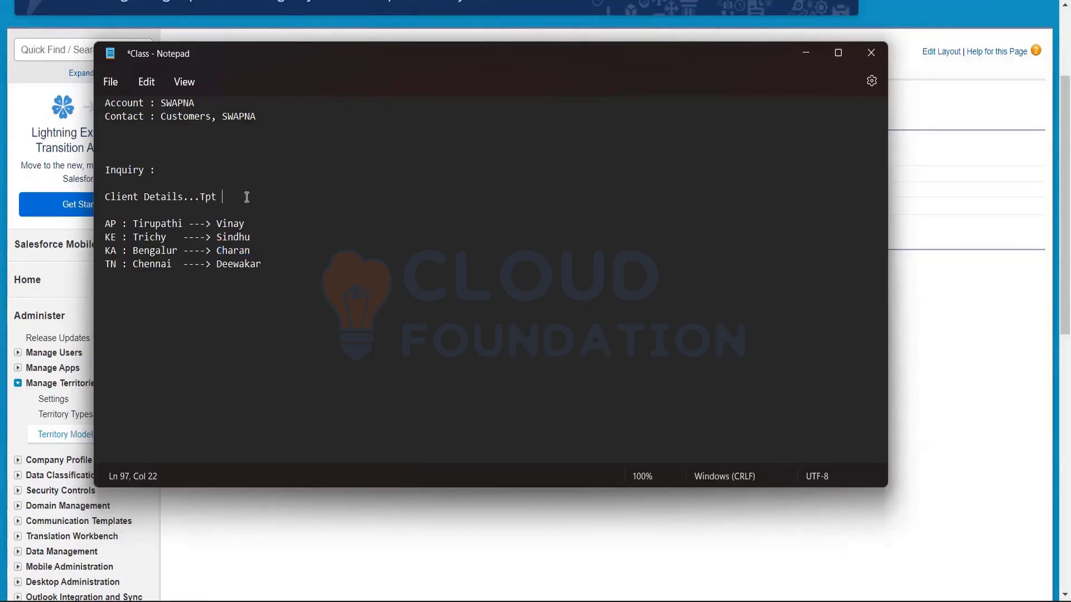
{"action": "left_click_drag", "start_coordinate": [246, 224], "coordinate": [216, 224]}
{"action": "left_click", "coordinate": [265, 219]}
{"action": "left_click_drag", "start_coordinate": [256, 219], "coordinate": [216, 251]}
{"action": "left_click", "coordinate": [245, 251]}
Enter the client's name on a new line directly below "Client Details...Tpt"
{"action": "left_click", "coordinate": [228, 196]}
{"action": "key", "text": "Return"}
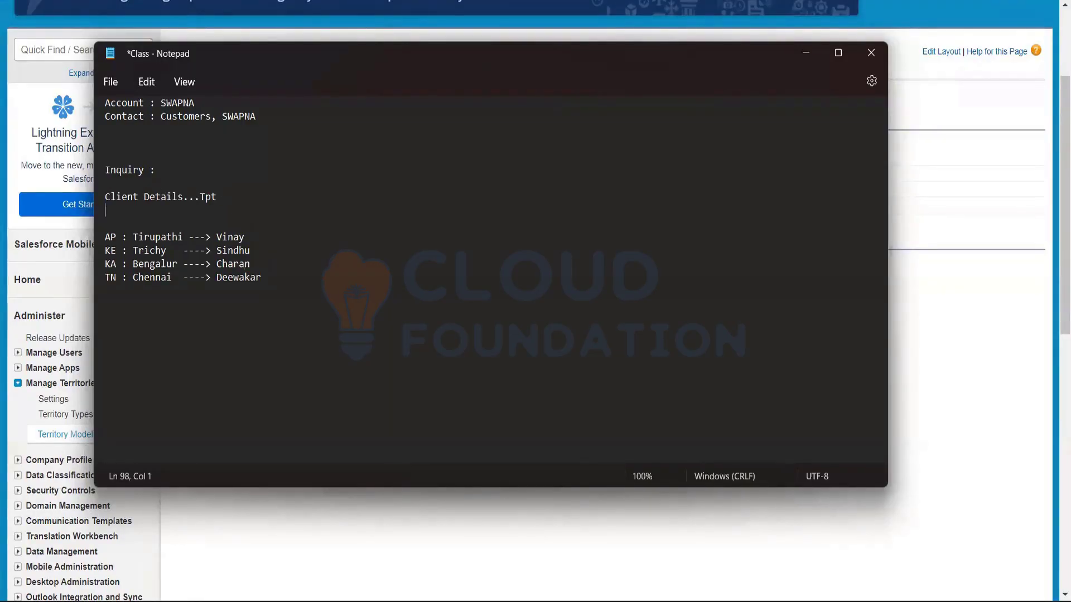
{"action": "type", "text": "Raghav"}
Highlight the client's name and review the earlier product, marketing and lead notes before returning to the territory lines
{"action": "left_click_drag", "start_coordinate": [150, 211], "coordinate": [104, 213]}
{"action": "scroll", "coordinate": [196, 213], "scroll_direction": "up", "scroll_amount": 20}
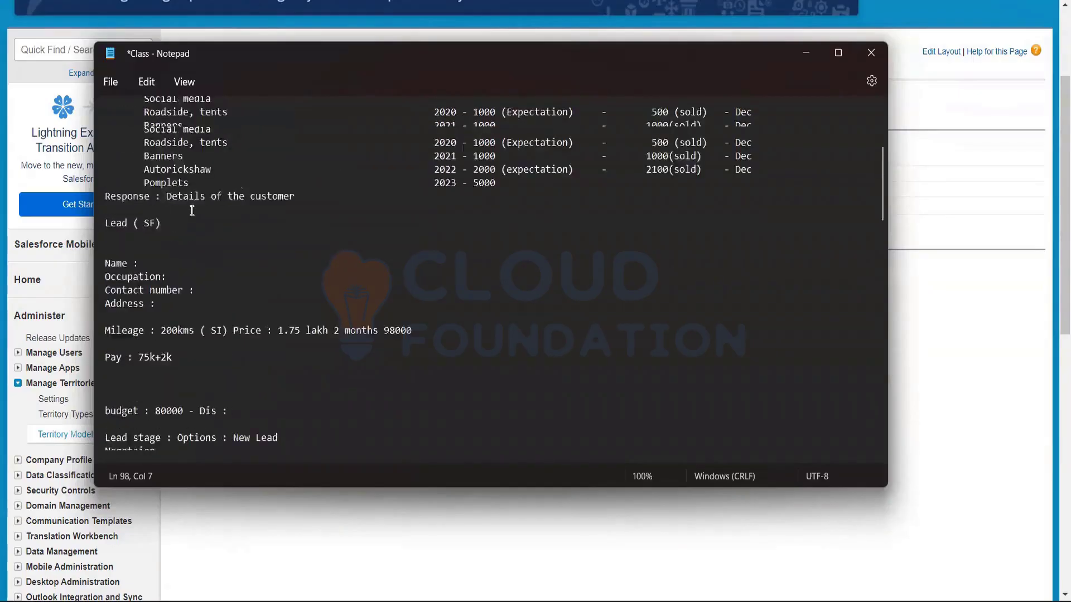
{"action": "scroll", "coordinate": [213, 258], "scroll_direction": "down", "scroll_amount": 14}
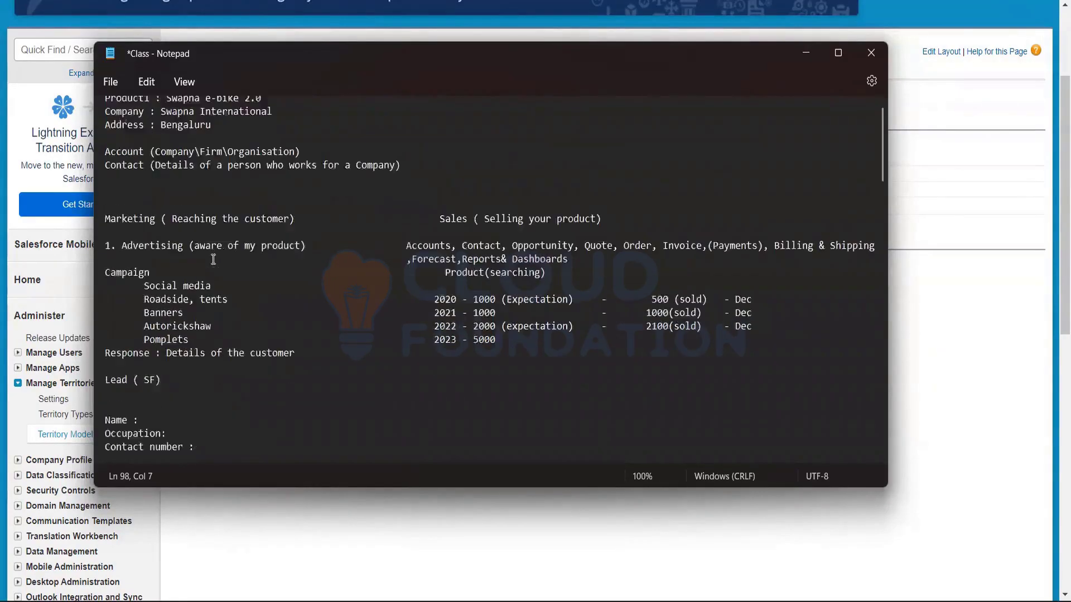
{"action": "scroll", "coordinate": [213, 259], "scroll_direction": "down", "scroll_amount": 15}
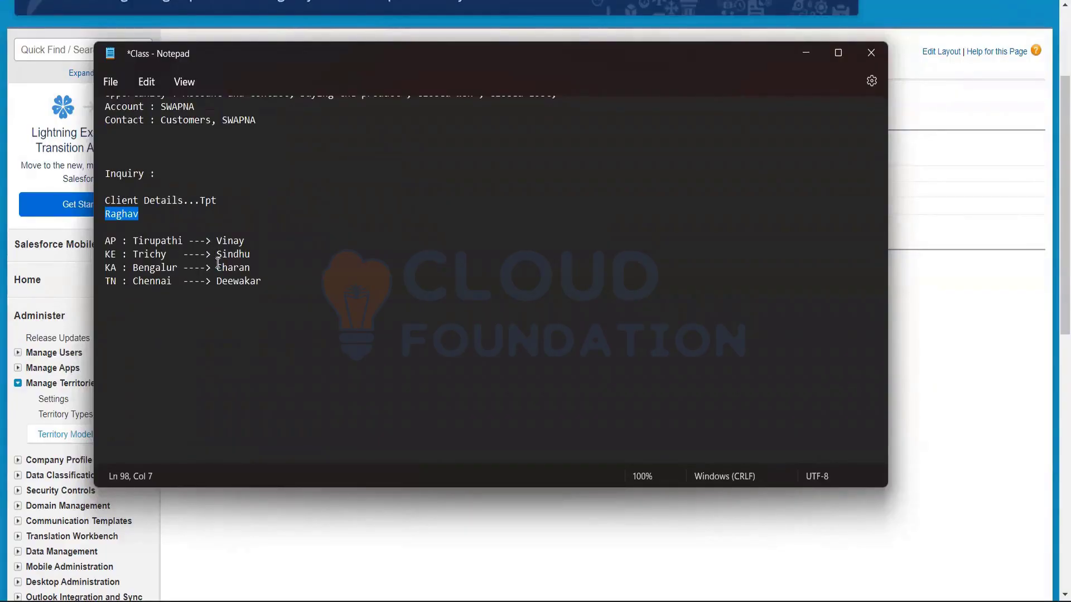
Compare the client entry with the people assigned to Bengalur and Tirupathi, highlighting all four territory lines as well
{"action": "mouse_move", "coordinate": [218, 266]}
{"action": "left_mouse_down"}
{"action": "mouse_move", "coordinate": [251, 268]}
{"action": "mouse_move", "coordinate": [212, 268]}
{"action": "left_mouse_up"}
{"action": "left_click", "coordinate": [255, 259]}
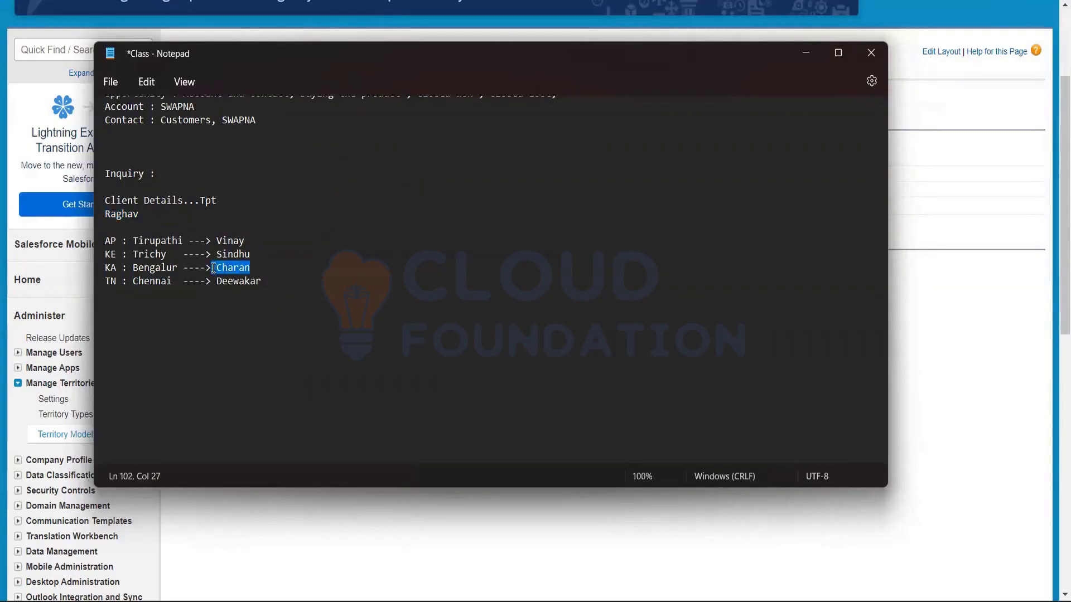
{"action": "left_click", "coordinate": [245, 271]}
{"action": "left_click", "coordinate": [137, 214]}
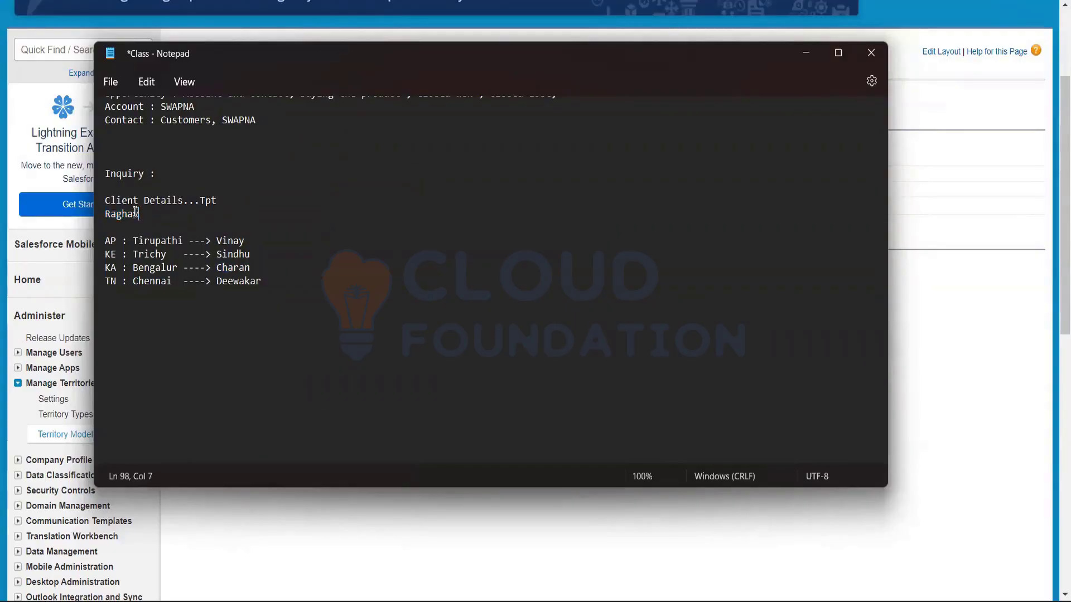
{"action": "left_click_drag", "start_coordinate": [138, 214], "coordinate": [105, 214]}
{"action": "left_click_drag", "start_coordinate": [213, 240], "coordinate": [250, 240]}
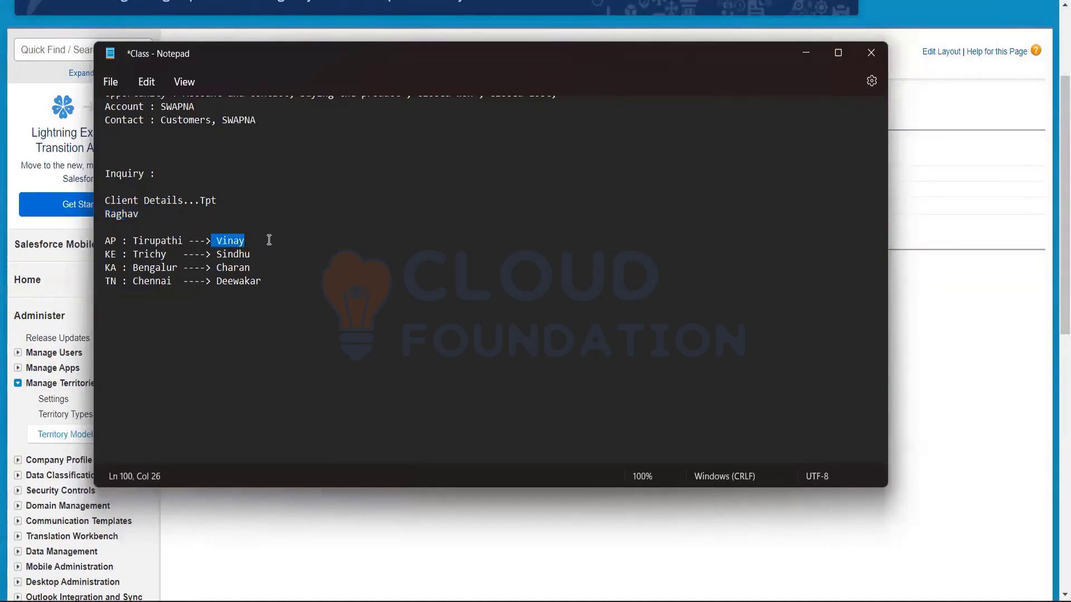
{"action": "left_click", "coordinate": [269, 240]}
{"action": "left_click_drag", "start_coordinate": [102, 243], "coordinate": [143, 292]}
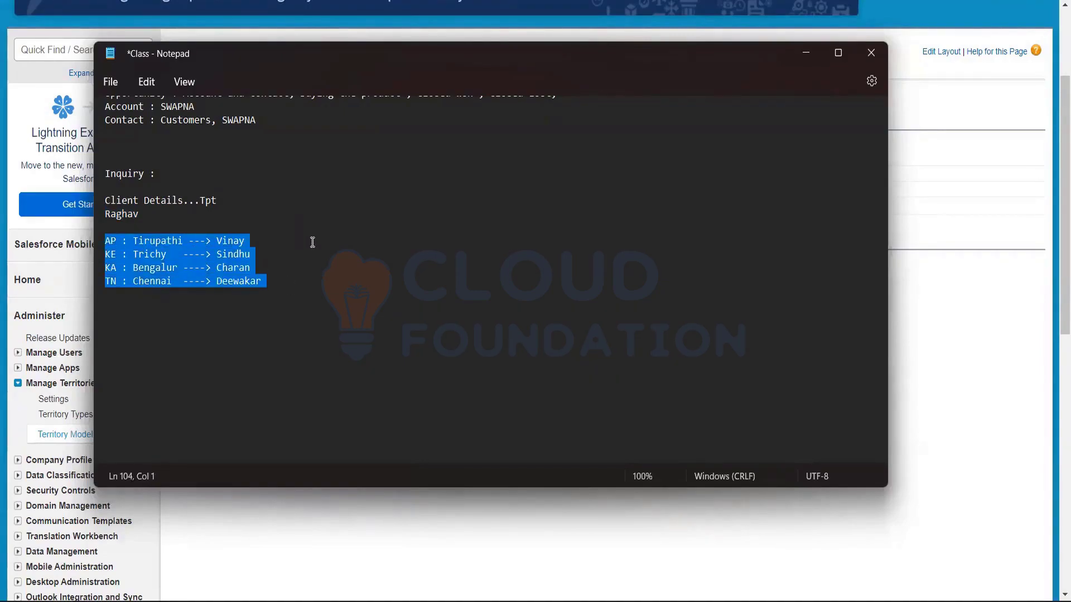
{"action": "left_click", "coordinate": [274, 240]}
{"action": "left_click_drag", "start_coordinate": [223, 241], "coordinate": [251, 240]}
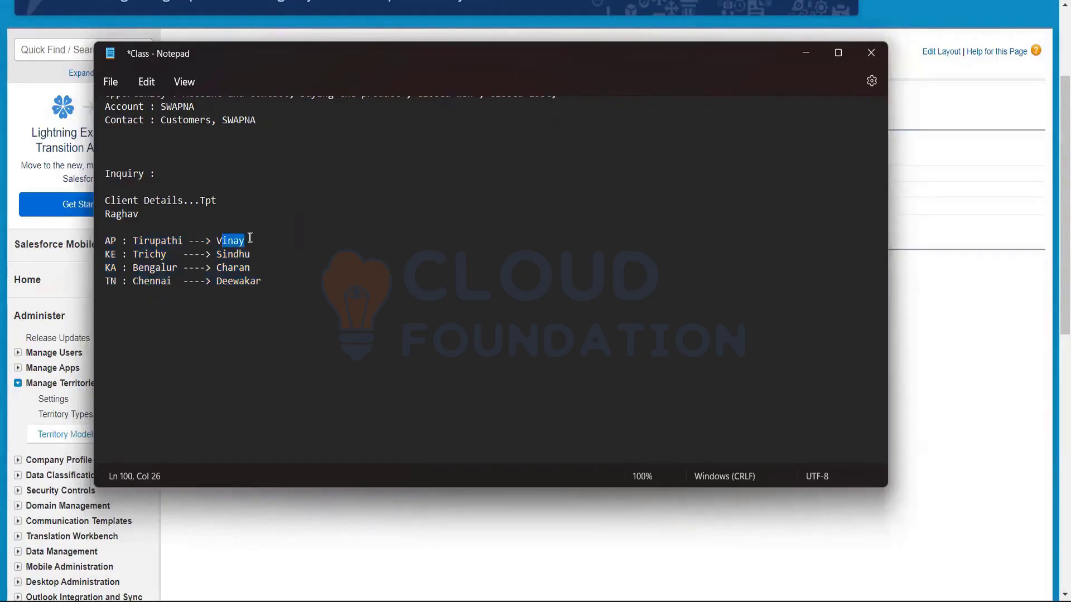
{"action": "left_click", "coordinate": [290, 254]}
Trace the client's handover by highlighting the client's name and the names on the KA and AP lines
{"action": "left_click_drag", "start_coordinate": [214, 270], "coordinate": [253, 269]}
{"action": "left_click", "coordinate": [270, 268]}
{"action": "left_click_drag", "start_coordinate": [139, 216], "coordinate": [99, 218]}
{"action": "left_click", "coordinate": [153, 216]}
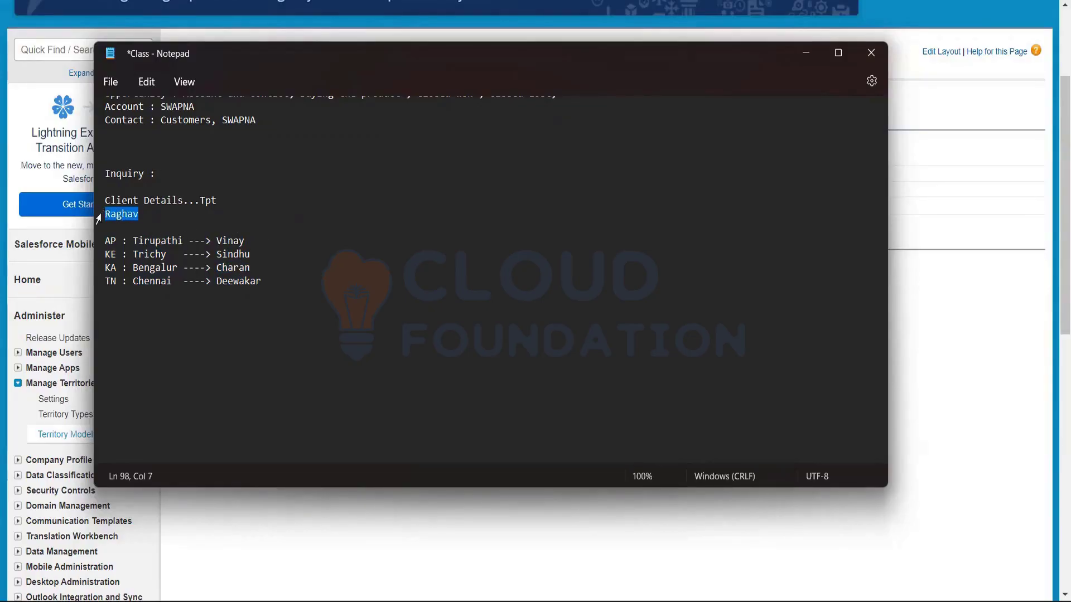
{"action": "left_click", "coordinate": [156, 218]}
{"action": "left_click_drag", "start_coordinate": [217, 240], "coordinate": [245, 240]}
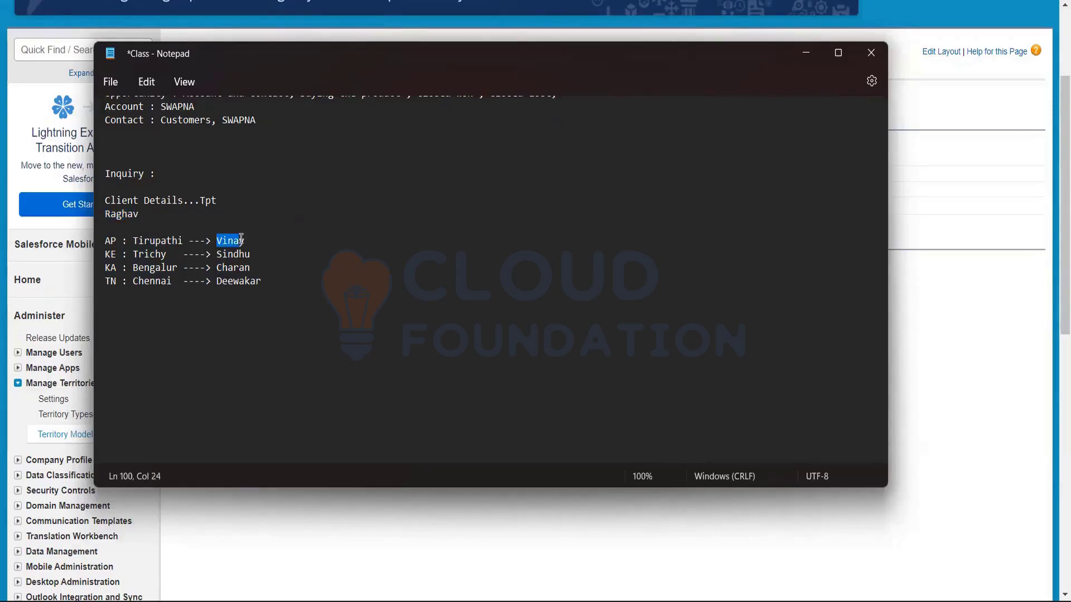
{"action": "left_click", "coordinate": [340, 266]}
{"action": "left_click_drag", "start_coordinate": [250, 268], "coordinate": [217, 241]}
{"action": "left_click_drag", "start_coordinate": [217, 268], "coordinate": [254, 262]}
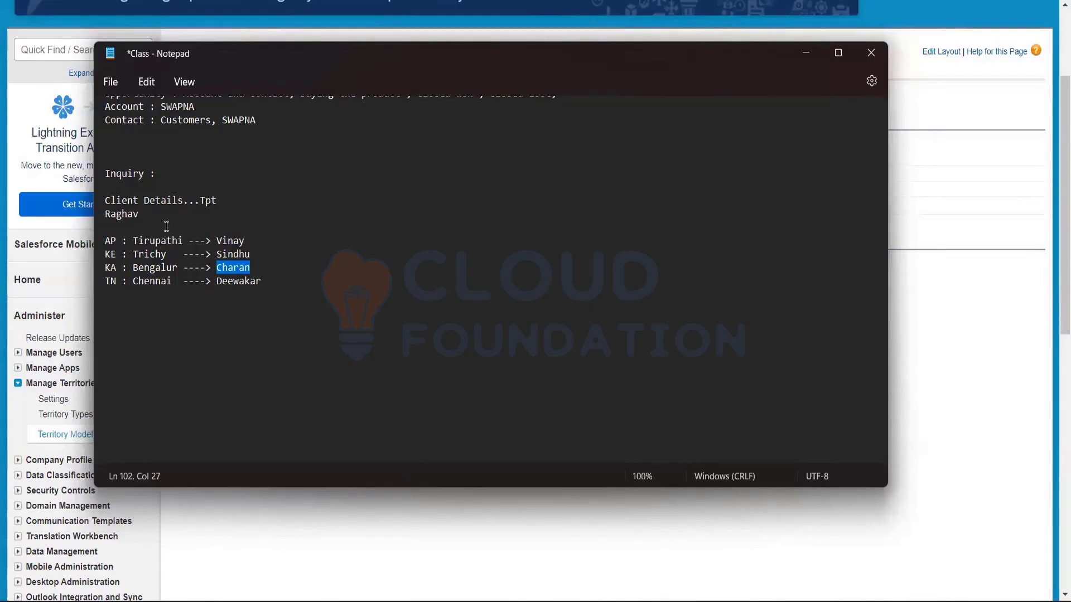
Highlight the client's name and the name of the person assigned to Tirupathi on the AP line
{"action": "left_click_drag", "start_coordinate": [141, 215], "coordinate": [104, 216]}
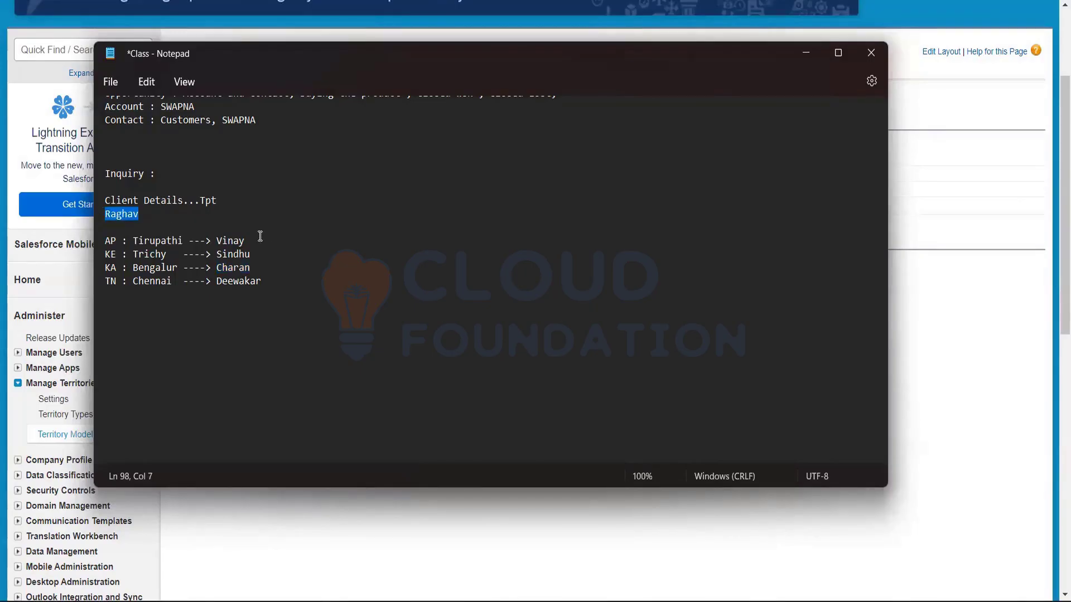
{"action": "left_click_drag", "start_coordinate": [246, 240], "coordinate": [218, 239]}
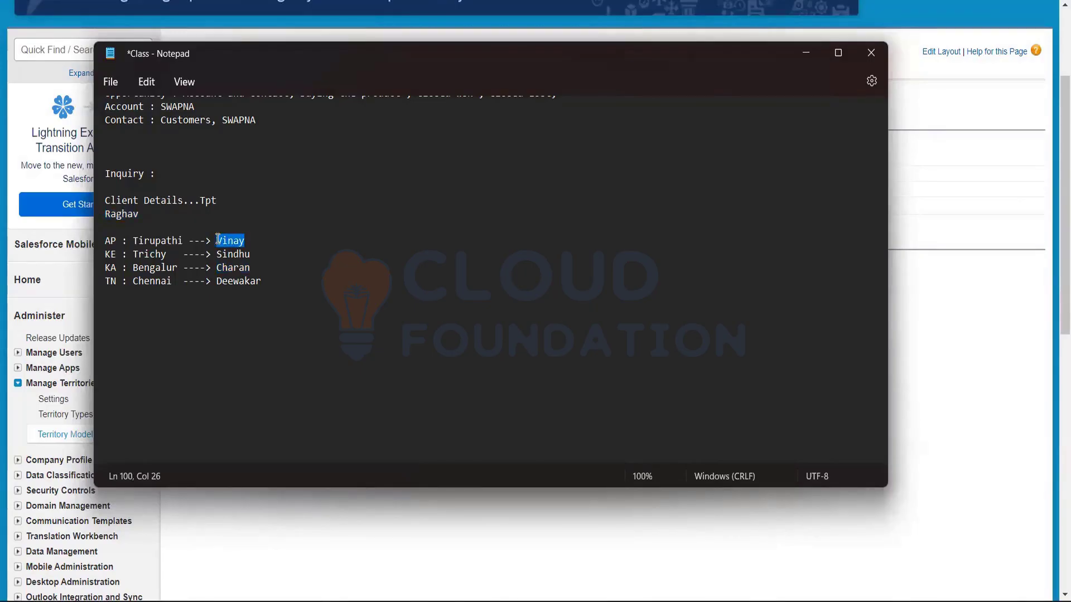
{"action": "left_click", "coordinate": [269, 227]}
{"action": "left_click", "coordinate": [285, 267]}
Add a second client's name under the first, leaving one blank line between the two entries
{"action": "left_click", "coordinate": [148, 220]}
{"action": "key", "text": "Return"}
{"action": "key", "text": "Return"}
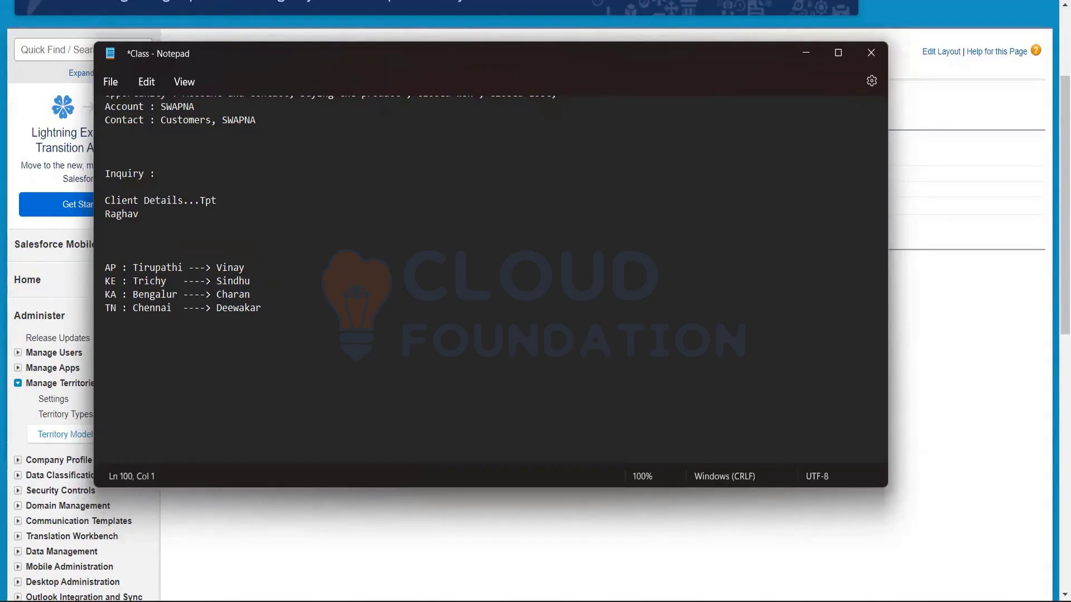
{"action": "type", "text": "Smitha"}
Compare the second client's entry with the people assigned on the AP and KA lines by highlighting each name
{"action": "left_click_drag", "start_coordinate": [246, 267], "coordinate": [218, 270]}
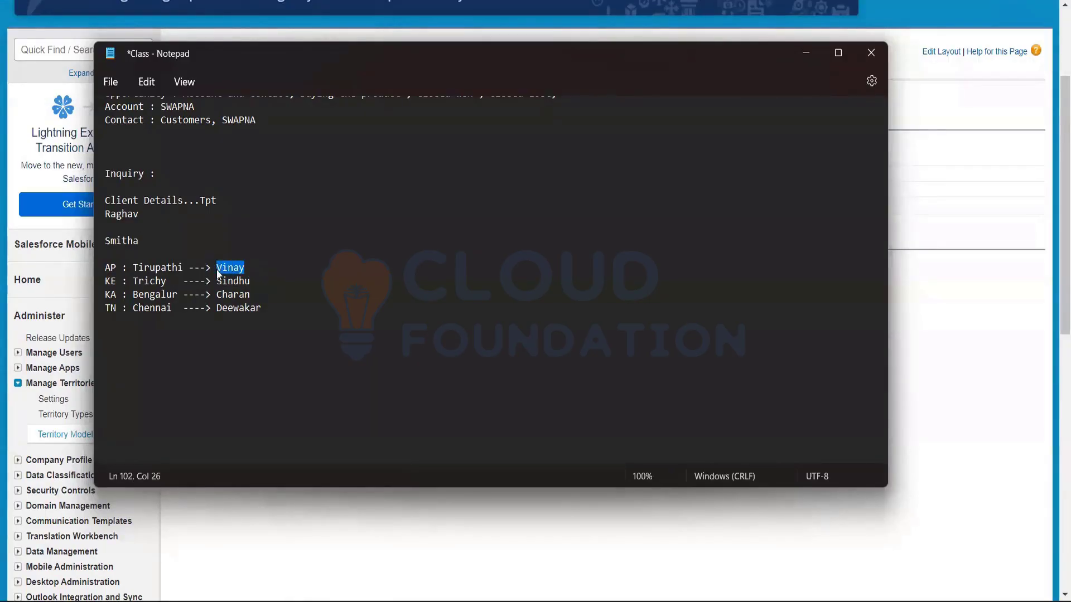
{"action": "left_click", "coordinate": [151, 238]}
{"action": "double_click", "coordinate": [216, 268]}
{"action": "left_click", "coordinate": [177, 244]}
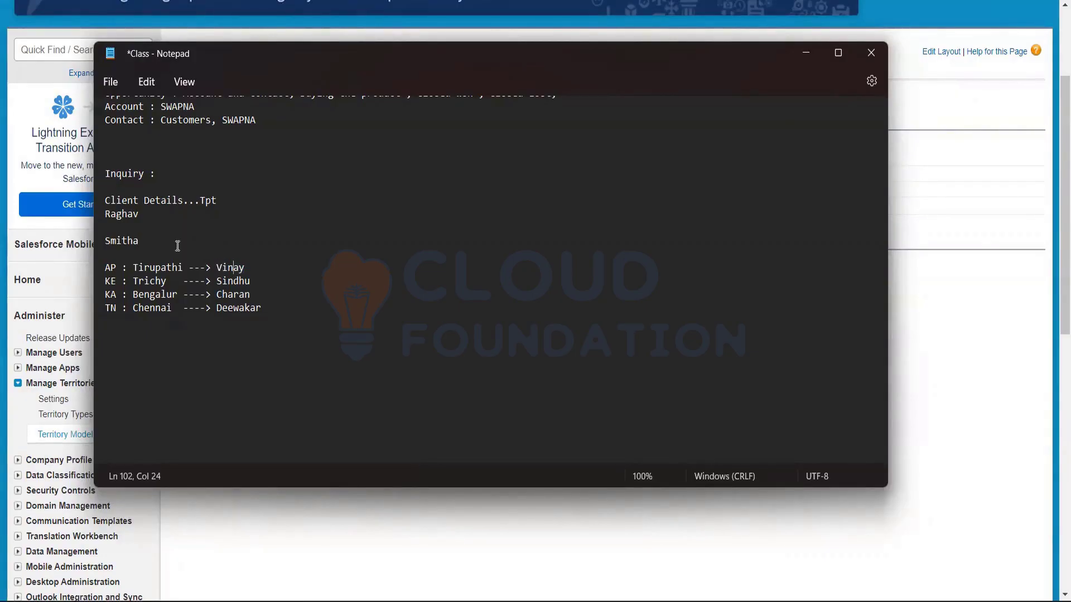
{"action": "left_click_drag", "start_coordinate": [105, 240], "coordinate": [138, 239]}
{"action": "double_click", "coordinate": [140, 241]}
{"action": "left_click_drag", "start_coordinate": [251, 293], "coordinate": [216, 295]}
{"action": "left_click", "coordinate": [283, 268]}
{"action": "left_click", "coordinate": [150, 238]}
{"action": "left_click", "coordinate": [226, 198]}
Enter a third client's name on a new line directly below the second client
{"action": "left_click", "coordinate": [149, 238]}
{"action": "left_click", "coordinate": [266, 308]}
{"action": "key", "text": "Return"}
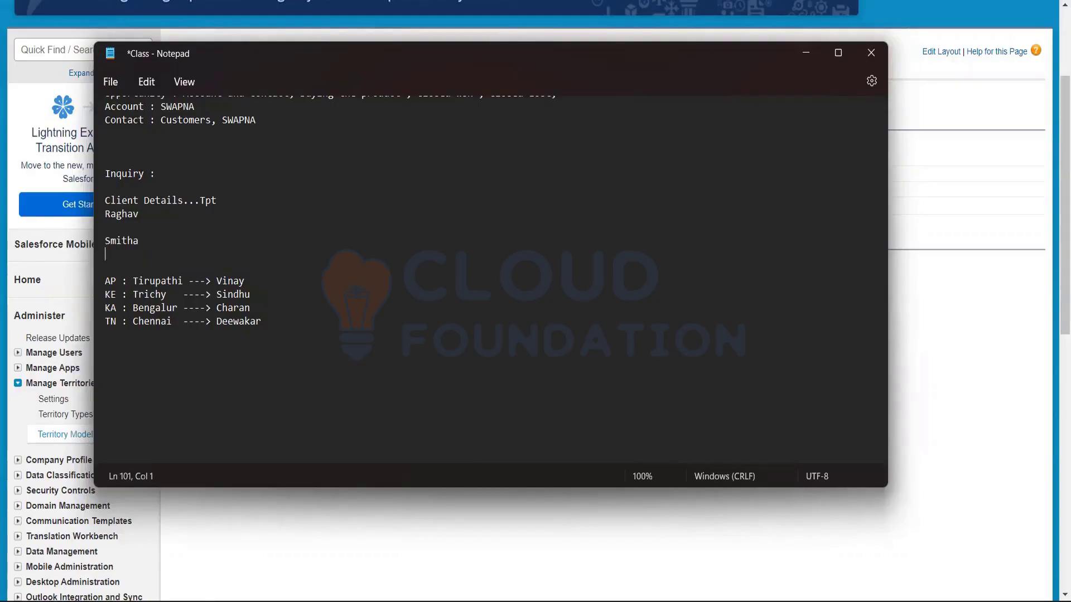
{"action": "type", "text": "Jaj"}
{"action": "key", "text": "BackSpace"}
Highlight the third client's name and the AP line's assignee, and review the notes above the inquiry section
{"action": "left_click_drag", "start_coordinate": [148, 252], "coordinate": [100, 256]}
{"action": "left_click", "coordinate": [270, 324]}
{"action": "left_click_drag", "start_coordinate": [245, 281], "coordinate": [213, 281]}
{"action": "left_click", "coordinate": [254, 279]}
{"action": "scroll", "coordinate": [253, 278], "scroll_direction": "up", "scroll_amount": 3}
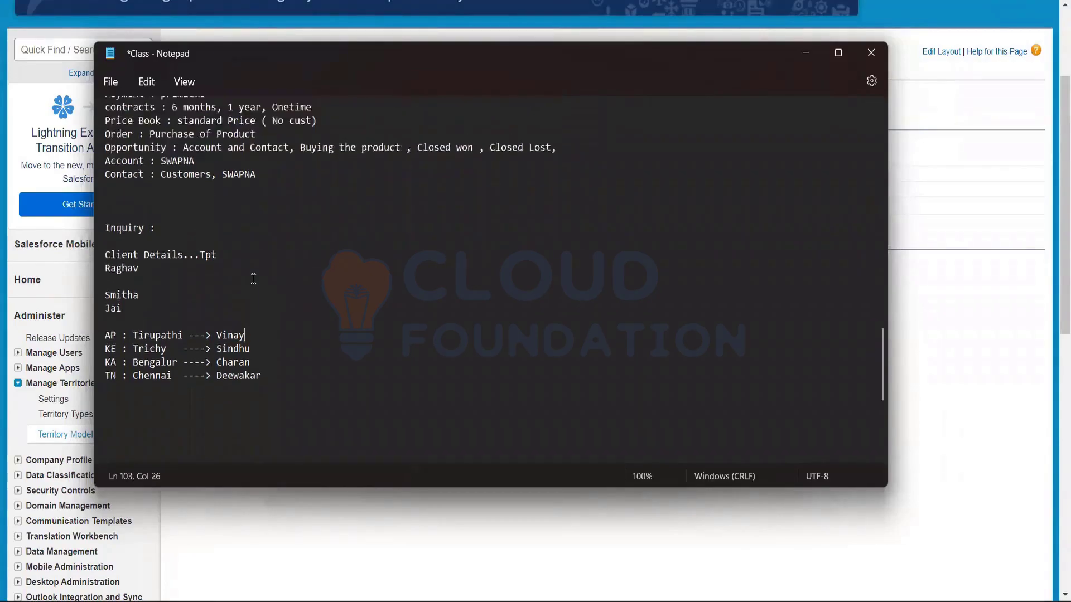
{"action": "scroll", "coordinate": [254, 279], "scroll_direction": "down", "scroll_amount": 2}
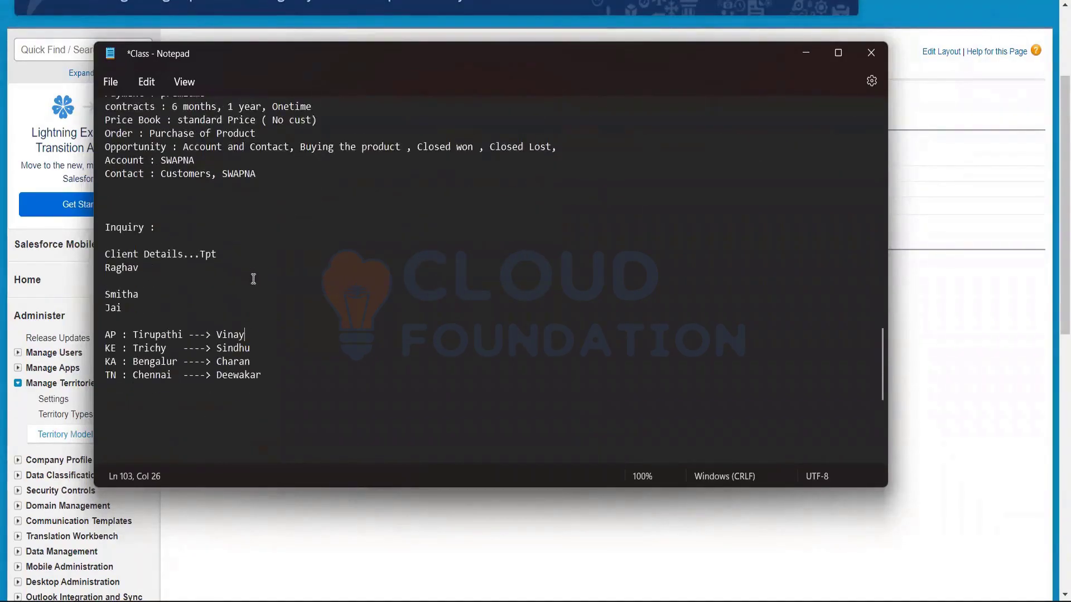
{"action": "scroll", "coordinate": [253, 279], "scroll_direction": "down", "scroll_amount": 1}
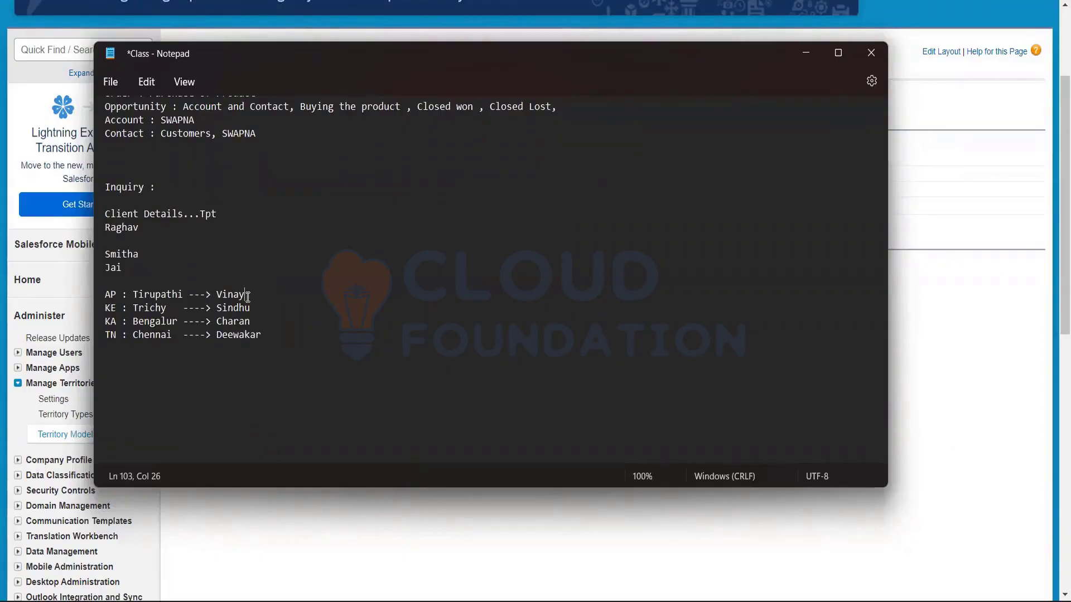
Relate the third client to the assignees on the TN and AP lines, highlighting the AP code as well
{"action": "left_click", "coordinate": [134, 270]}
{"action": "left_click_drag", "start_coordinate": [263, 335], "coordinate": [216, 336]}
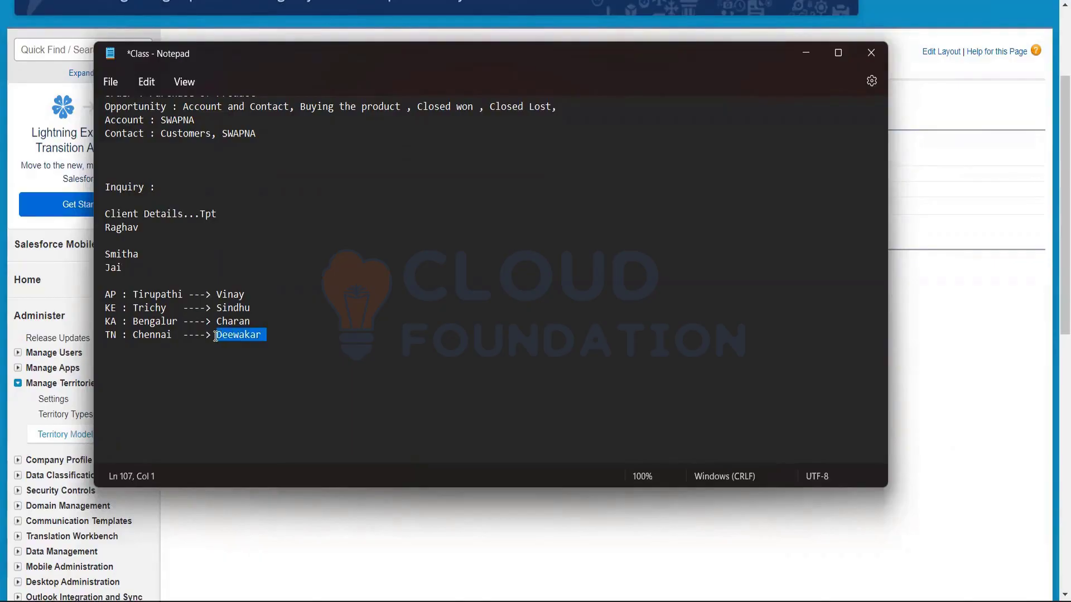
{"action": "left_click", "coordinate": [260, 295]}
{"action": "left_click_drag", "start_coordinate": [124, 268], "coordinate": [102, 262]}
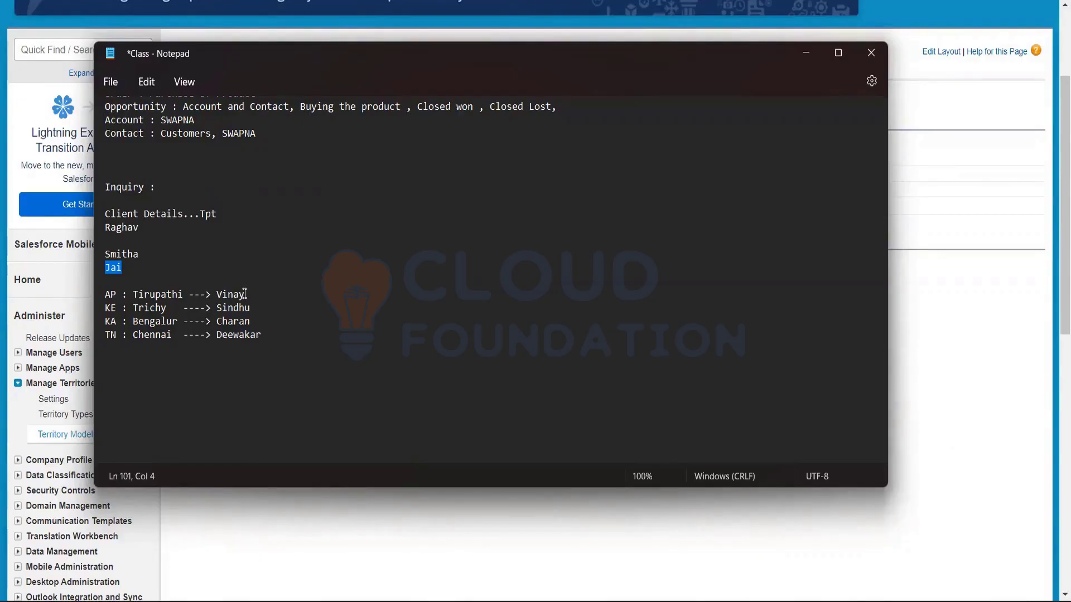
{"action": "left_click_drag", "start_coordinate": [246, 294], "coordinate": [214, 294]}
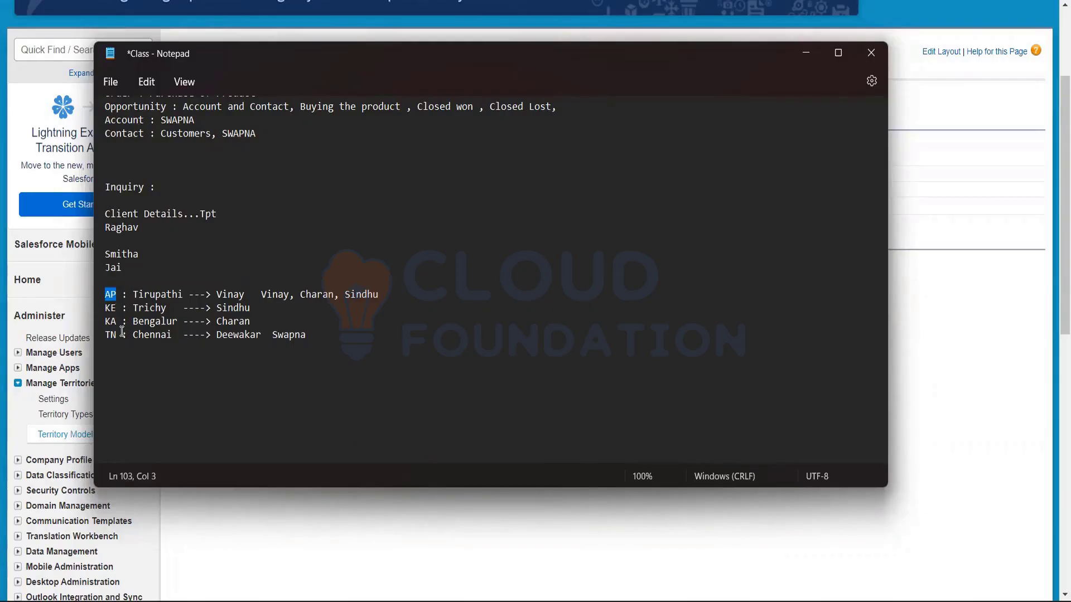
{"action": "left_click", "coordinate": [121, 296]}
{"action": "left_click_drag", "start_coordinate": [116, 296], "coordinate": [98, 301]}
Switch back to Salesforce and open the AP territory from the Test territory model's hierarchy
{"action": "left_click", "coordinate": [803, 55]}
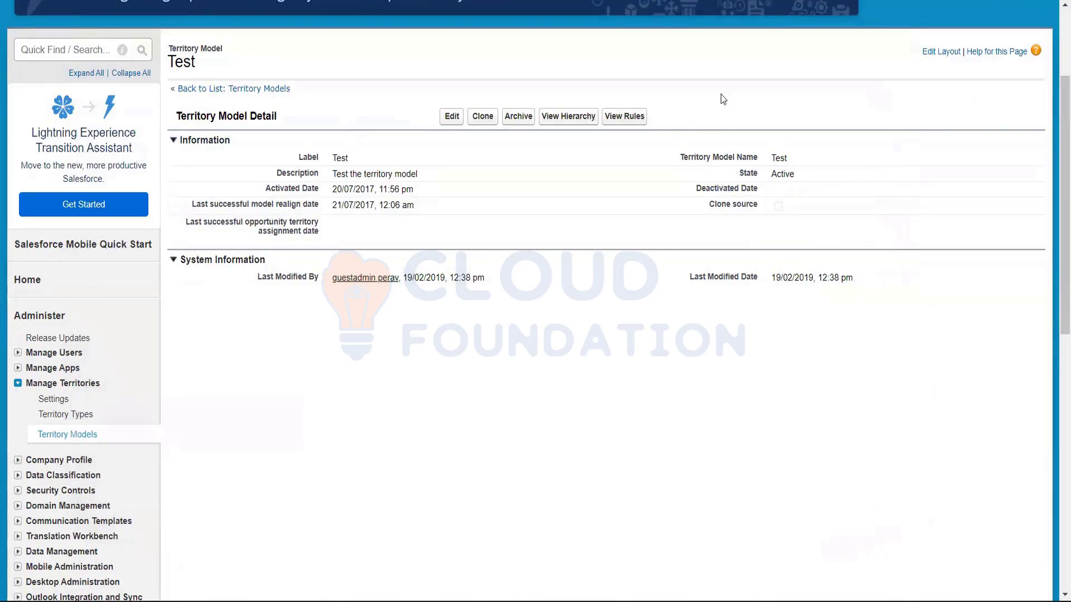
{"action": "left_click", "coordinate": [577, 120]}
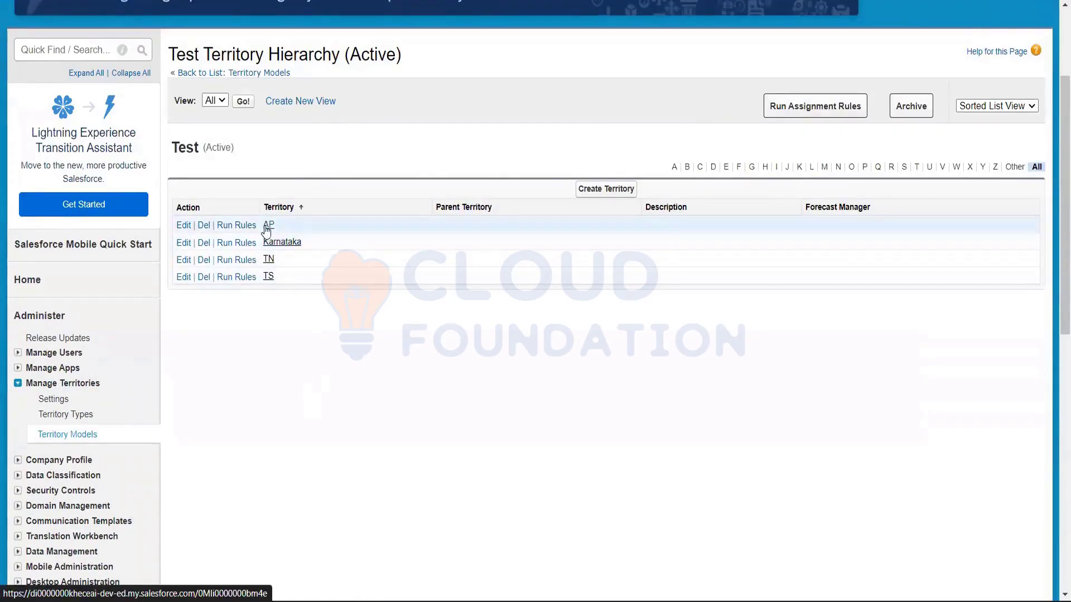
{"action": "left_click", "coordinate": [269, 226]}
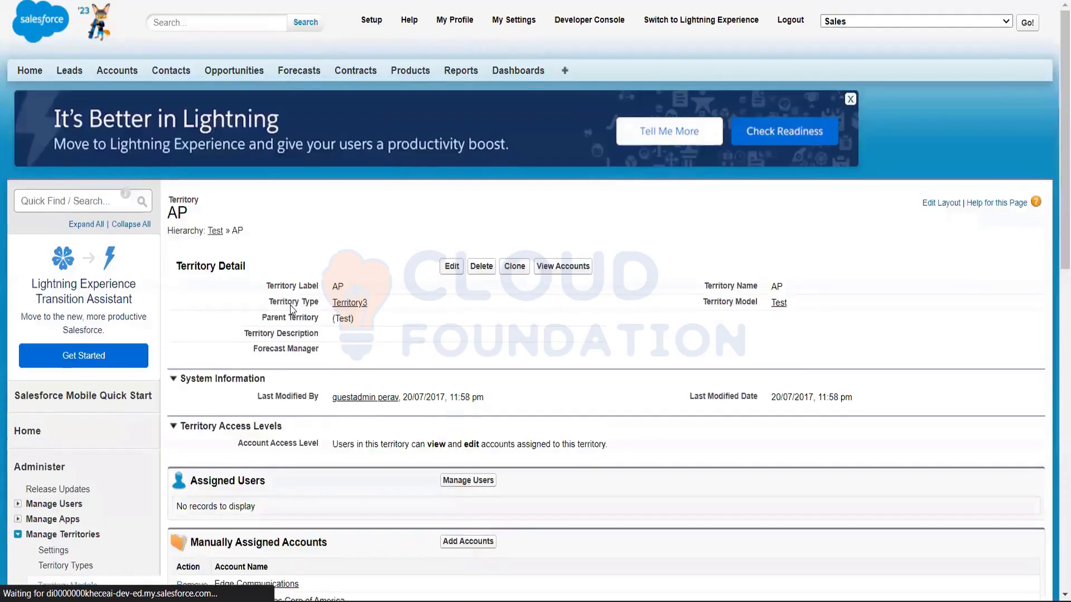
Review the AP territory's assigned accounts and assignment rules, and open the page for managing its assigned users
{"action": "scroll", "coordinate": [290, 306], "scroll_direction": "down", "scroll_amount": 3}
{"action": "scroll", "coordinate": [289, 305], "scroll_direction": "down", "scroll_amount": 1}
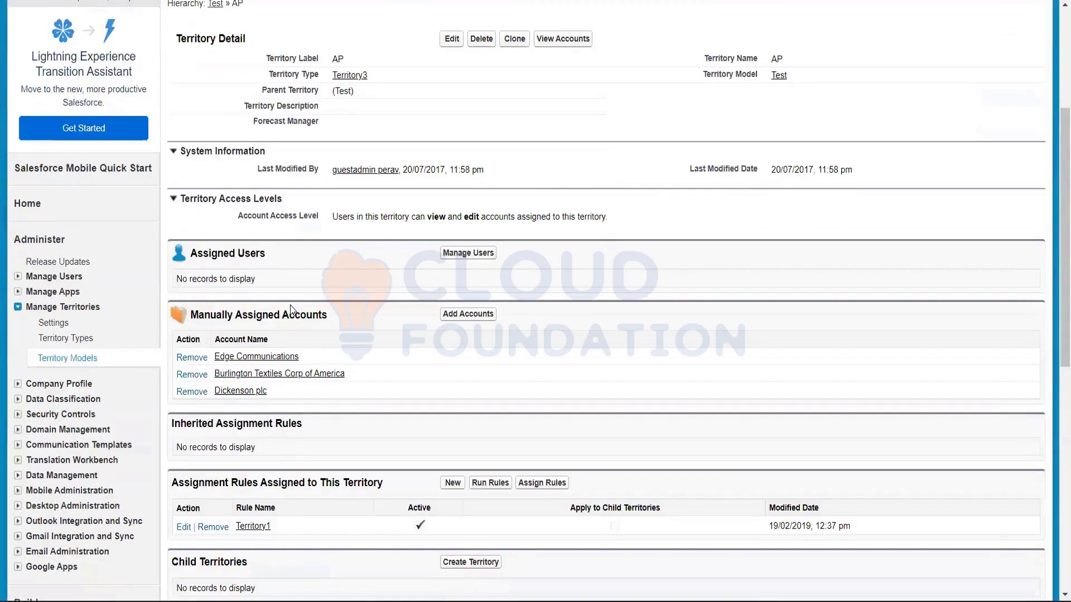
{"action": "scroll", "coordinate": [290, 308], "scroll_direction": "down", "scroll_amount": 3}
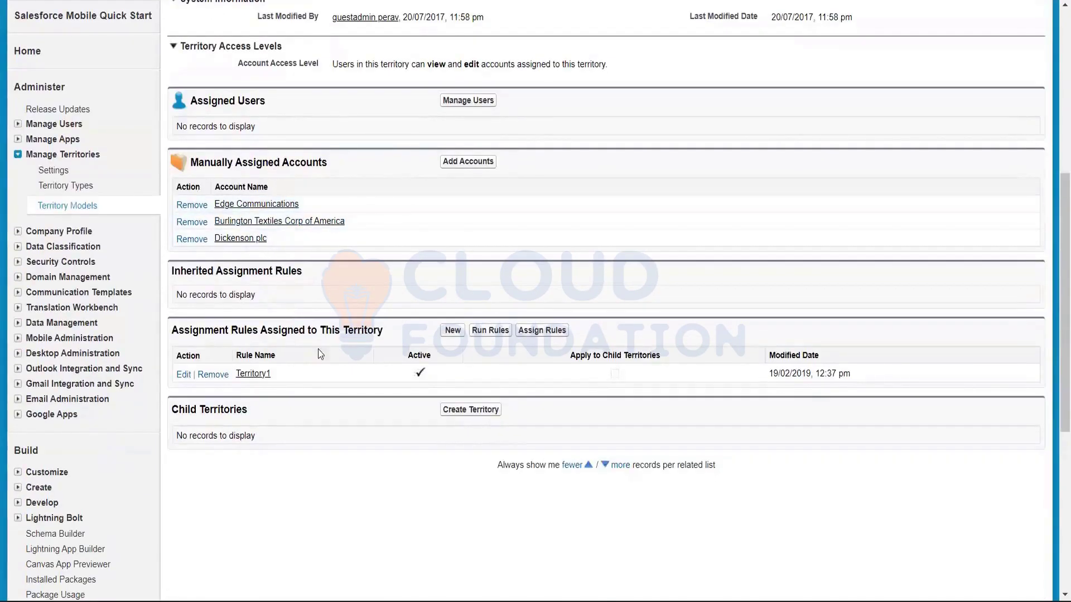
{"action": "scroll", "coordinate": [262, 225], "scroll_direction": "up", "scroll_amount": 2}
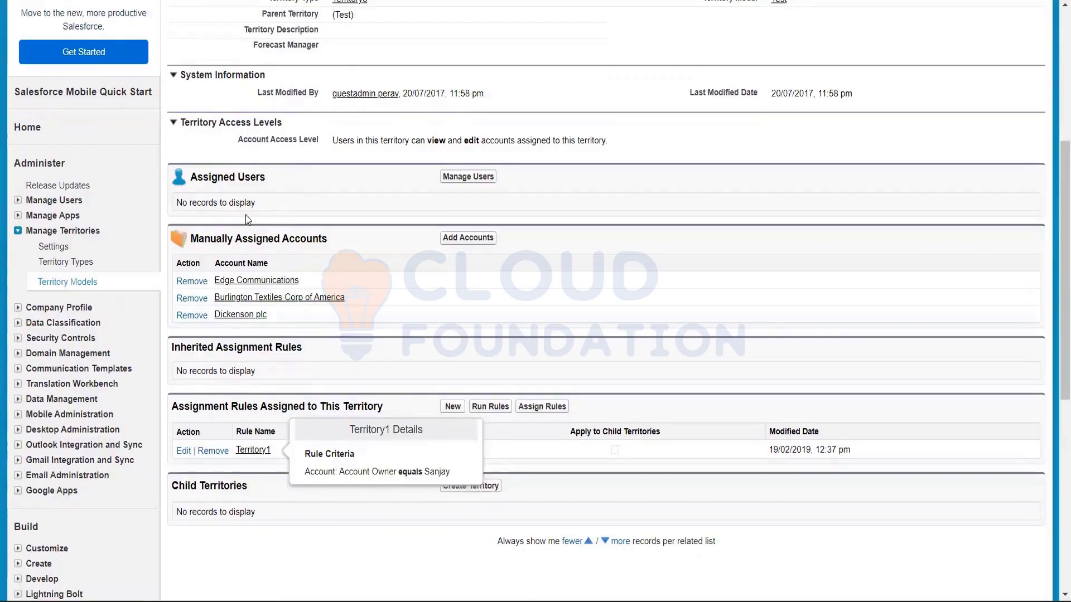
{"action": "left_click", "coordinate": [465, 188]}
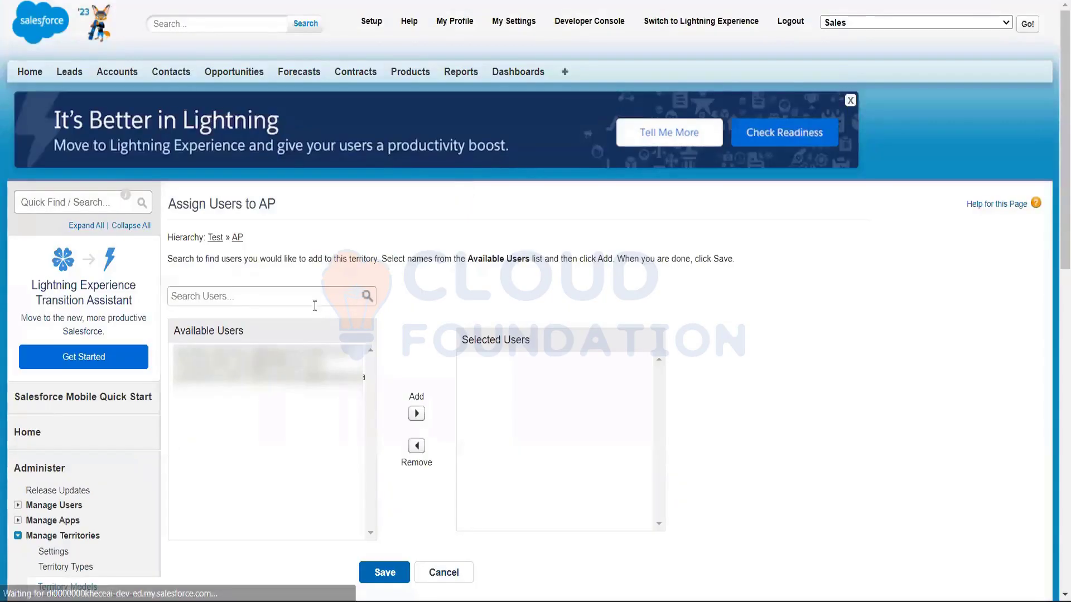
{"action": "scroll", "coordinate": [313, 302], "scroll_direction": "down", "scroll_amount": 2}
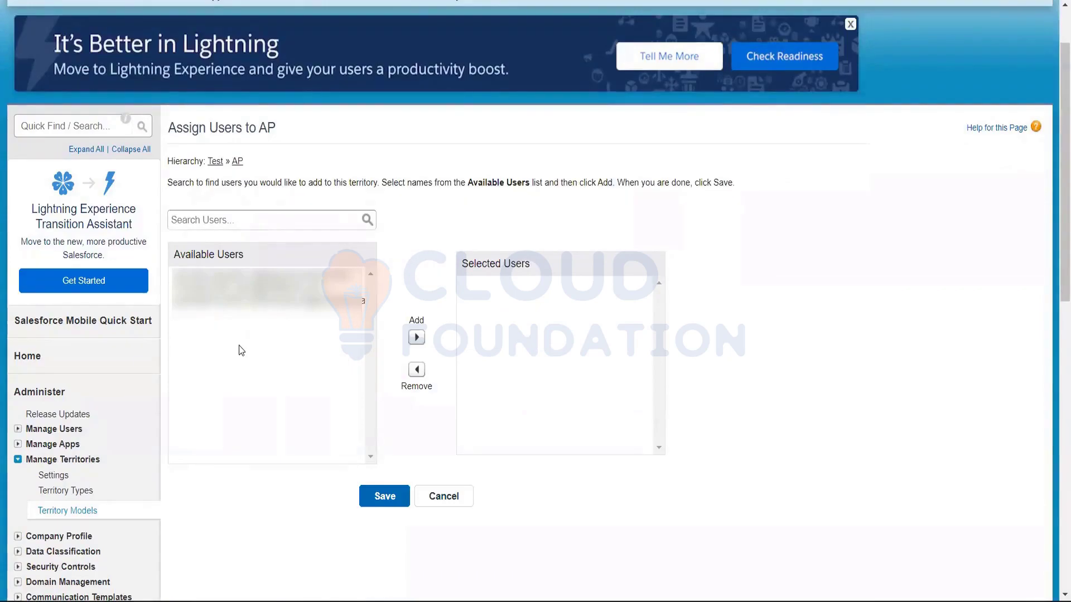
{"action": "left_click", "coordinate": [312, 295]}
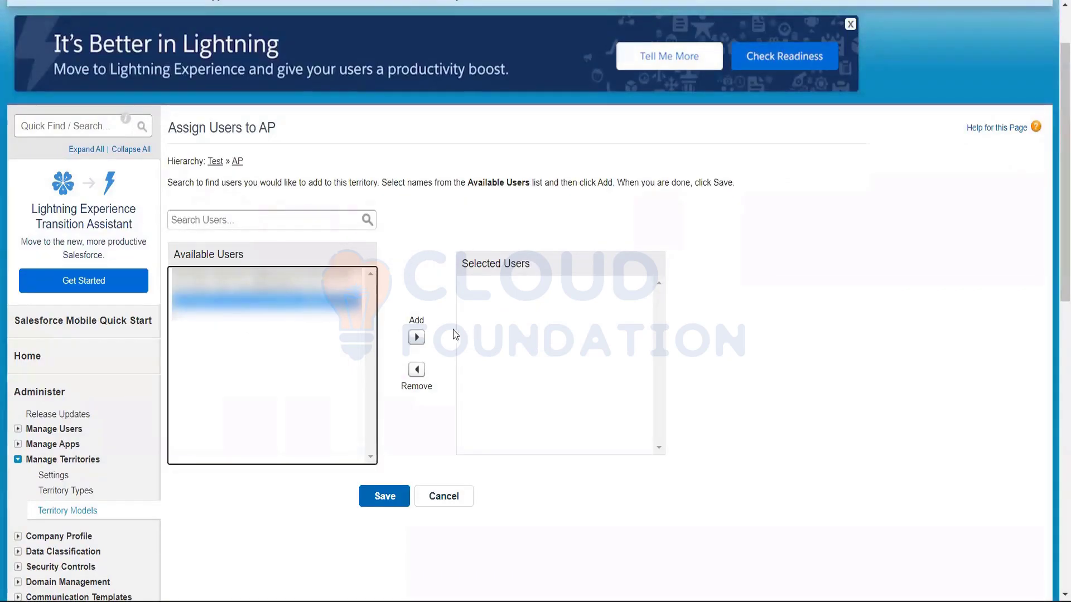
{"action": "left_click", "coordinate": [416, 338]}
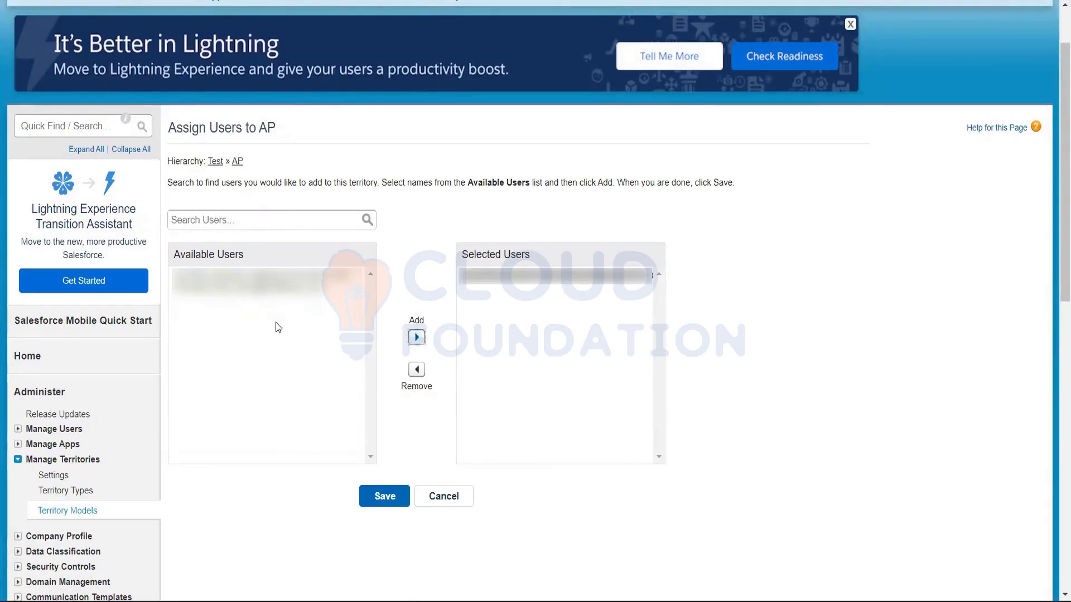
{"action": "left_click", "coordinate": [416, 370]}
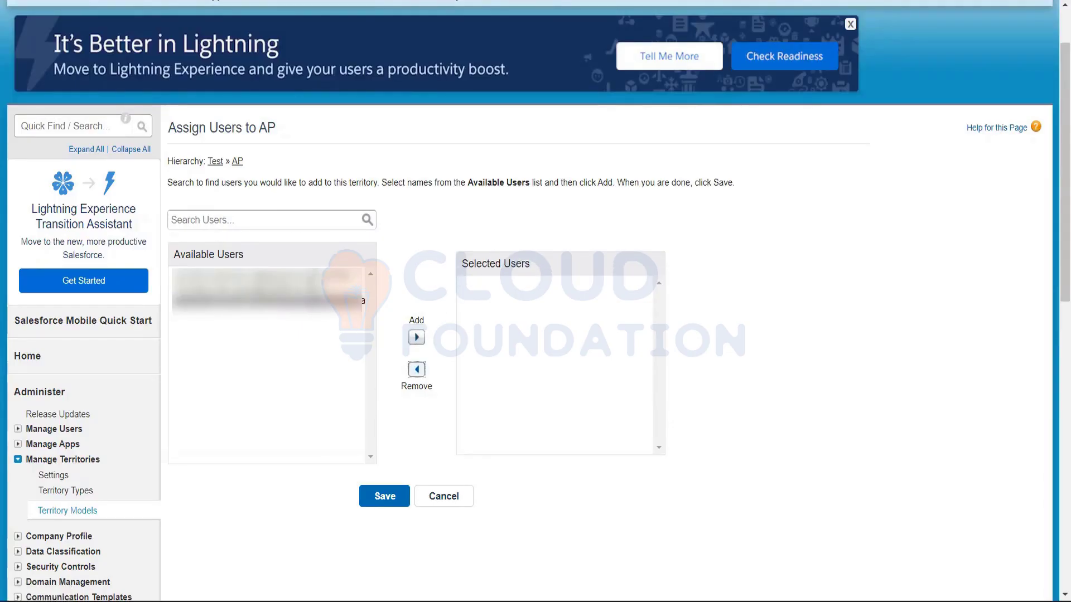
Assign the second available user to the AP territory and save the assignment
{"action": "left_click", "coordinate": [267, 289]}
{"action": "left_click", "coordinate": [417, 338]}
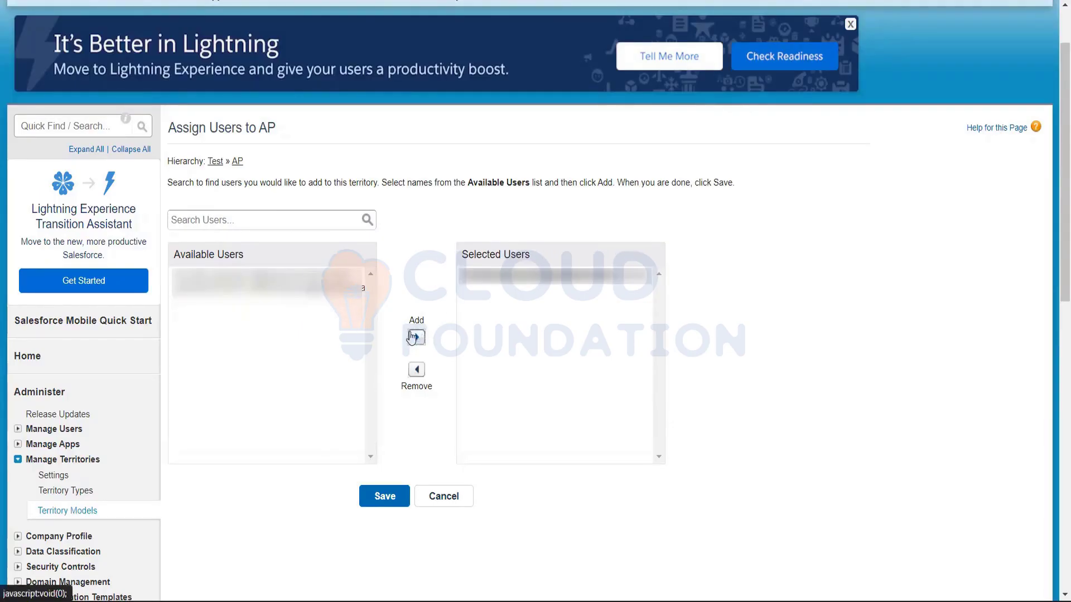
{"action": "left_click", "coordinate": [383, 502]}
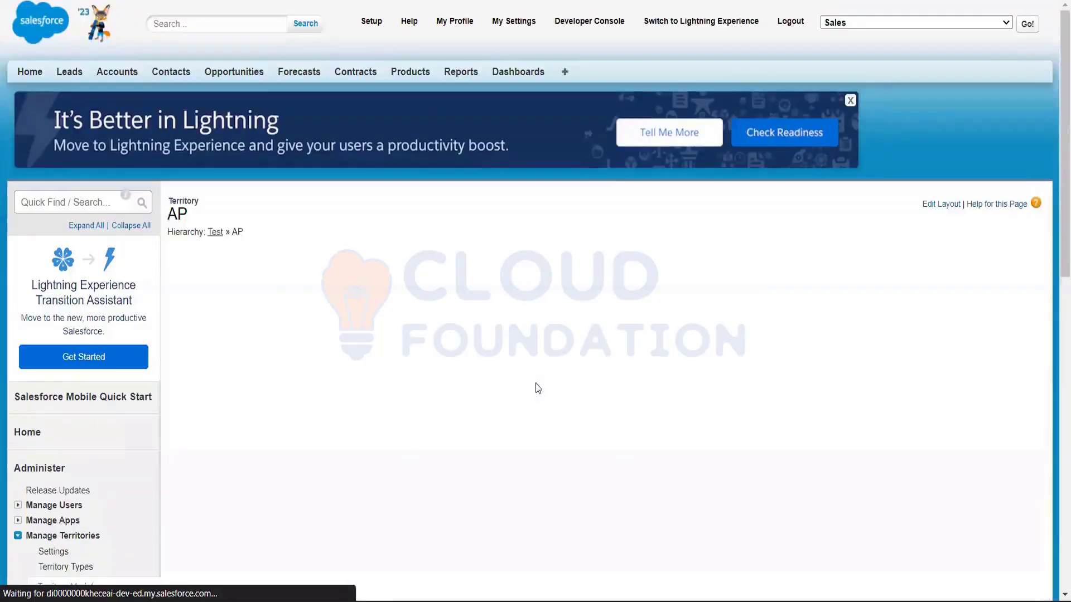
Review the AP territory's assigned users, manually assigned accounts and assignment rules
{"action": "scroll", "coordinate": [534, 383], "scroll_direction": "down", "scroll_amount": 2}
{"action": "scroll", "coordinate": [526, 386], "scroll_direction": "down", "scroll_amount": 1}
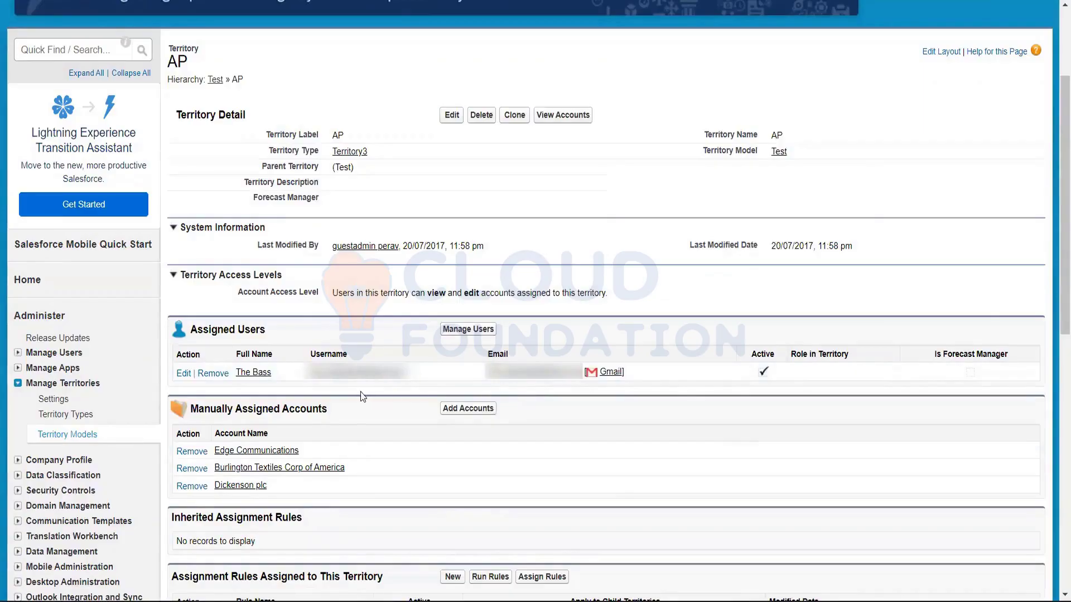
{"action": "scroll", "coordinate": [358, 391], "scroll_direction": "down", "scroll_amount": 1}
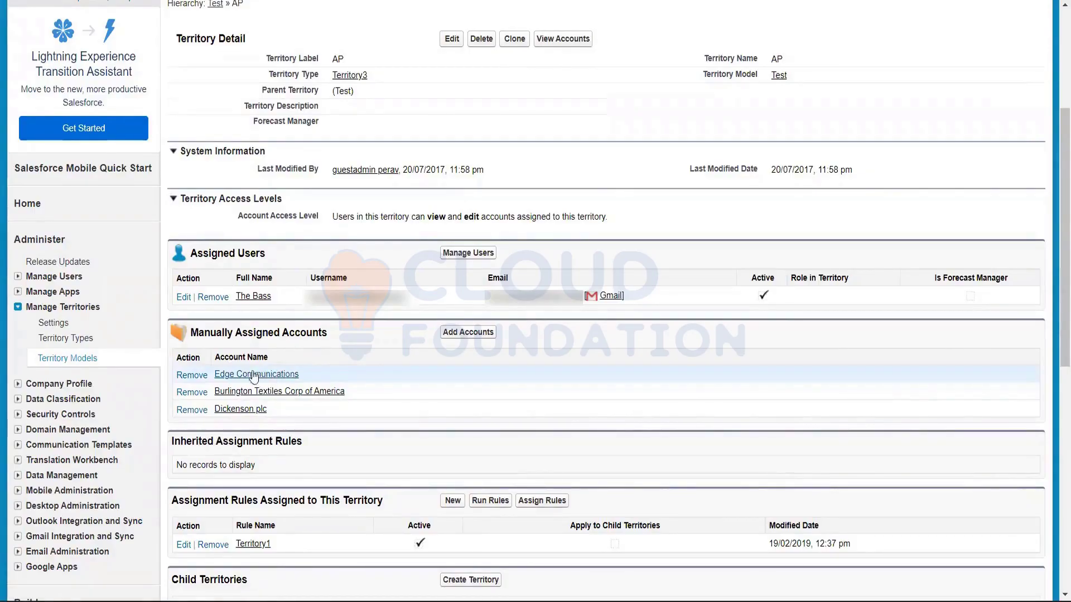
{"action": "scroll", "coordinate": [264, 383], "scroll_direction": "down", "scroll_amount": 2}
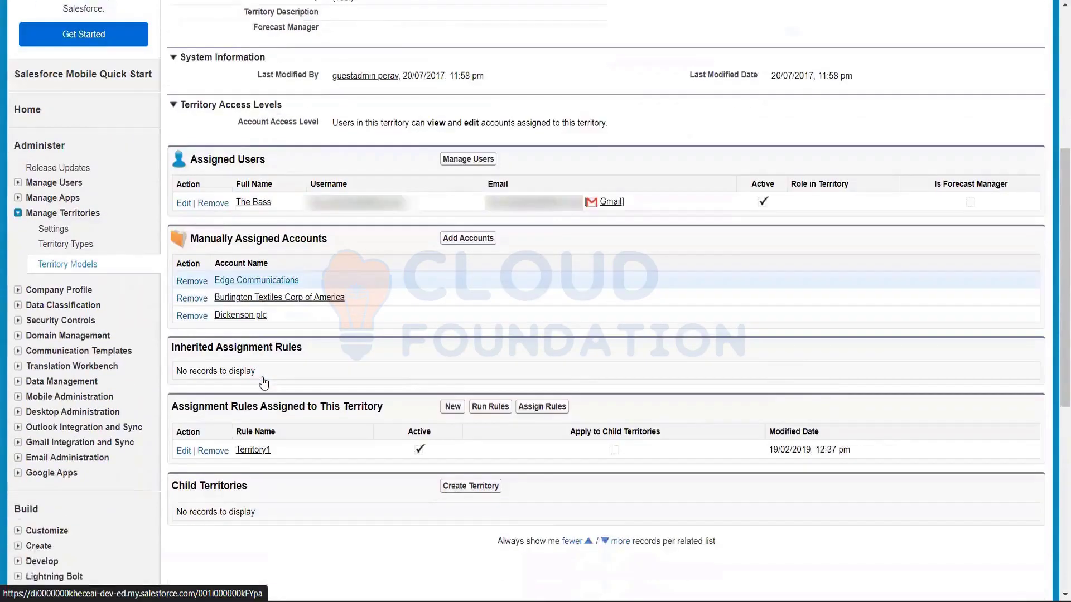
{"action": "scroll", "coordinate": [264, 382], "scroll_direction": "down", "scroll_amount": 1}
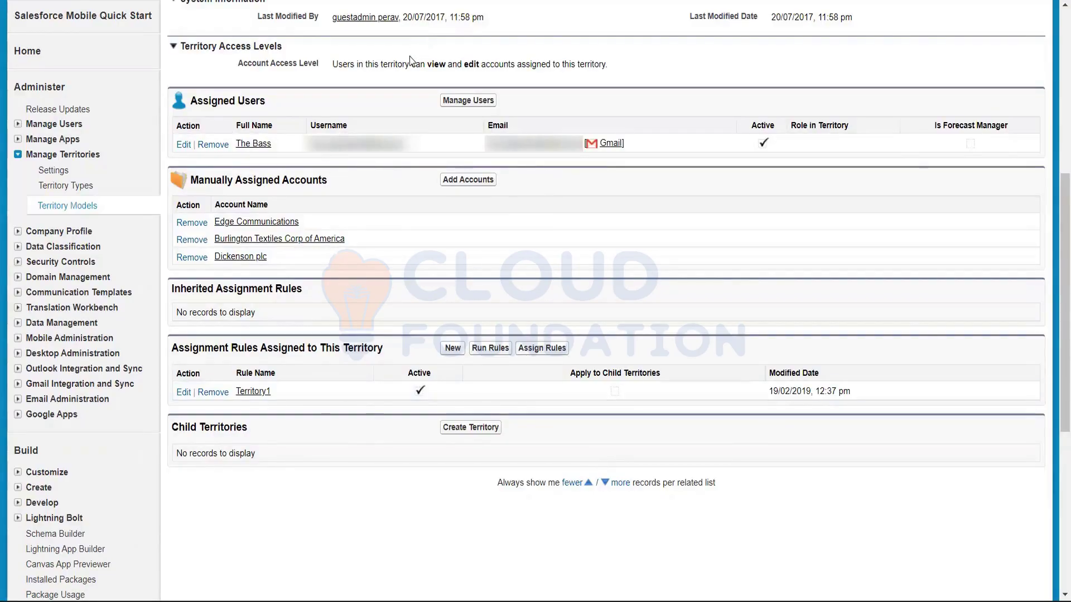
Switch to Notepad and append the second person's name from the TN line to the AP line's list, then highlight the source name
{"action": "key", "text": "alt+Tab"}
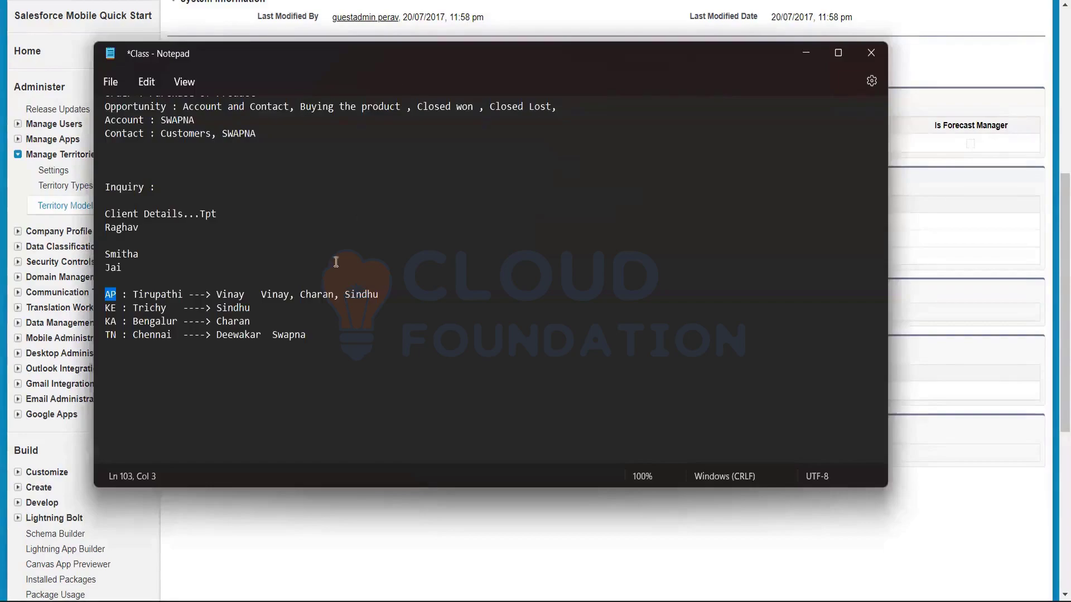
{"action": "left_click", "coordinate": [284, 315]}
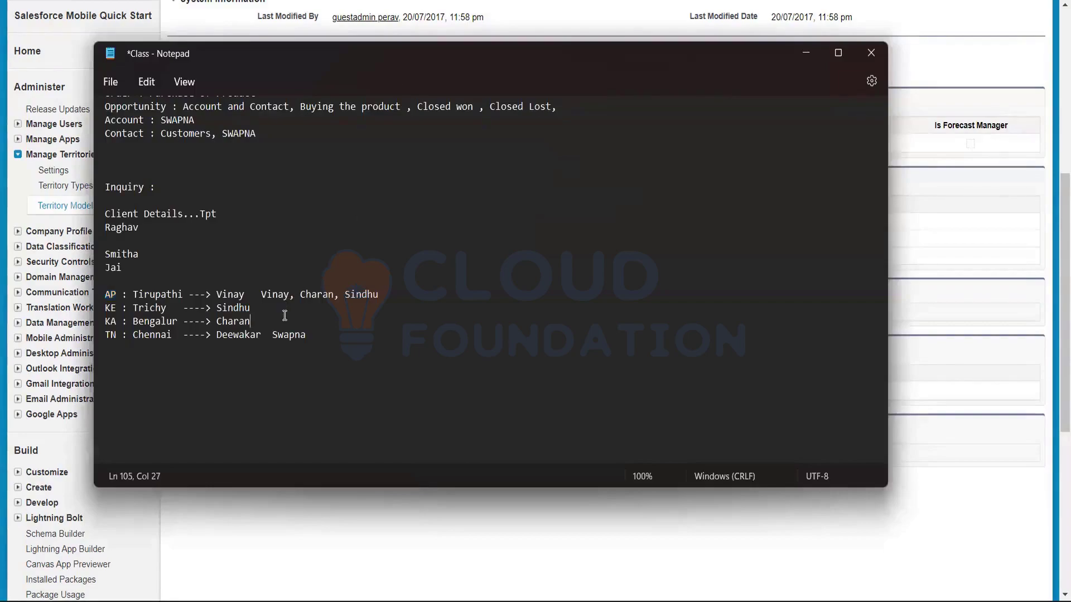
{"action": "left_click", "coordinate": [386, 288]}
{"action": "type", "text": ", Swapna"}
{"action": "left_click", "coordinate": [309, 335]}
{"action": "left_click_drag", "start_coordinate": [308, 336], "coordinate": [274, 336]}
{"action": "left_click", "coordinate": [272, 323]}
Return to Salesforce, review the AP territory's details and assigned user, and open the list of territory types
{"action": "left_click", "coordinate": [796, 55]}
{"action": "scroll", "coordinate": [358, 287], "scroll_direction": "up", "scroll_amount": 4}
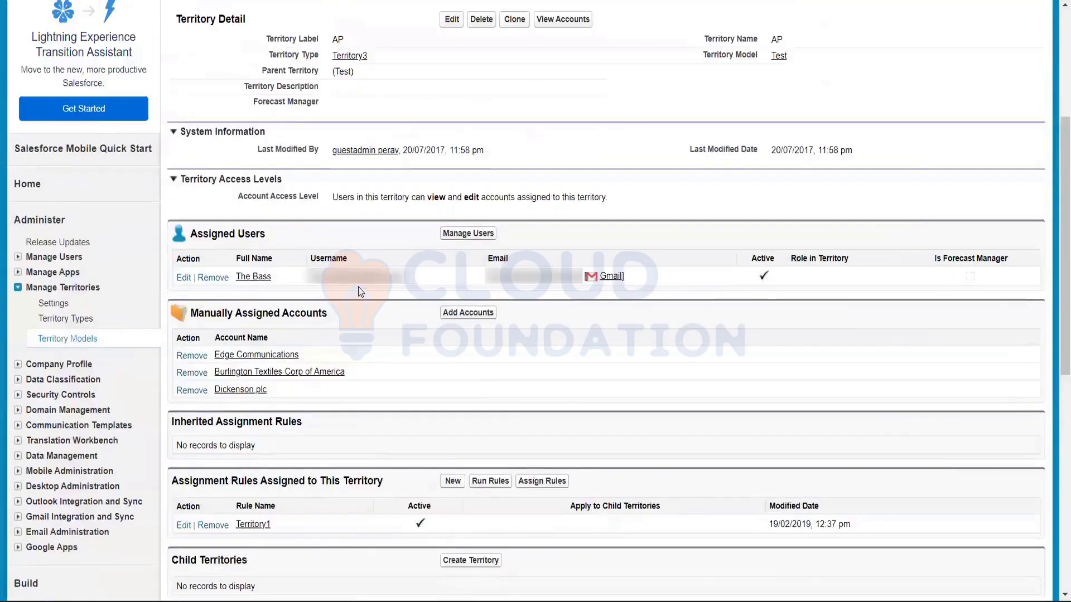
{"action": "scroll", "coordinate": [359, 287], "scroll_direction": "up", "scroll_amount": 1}
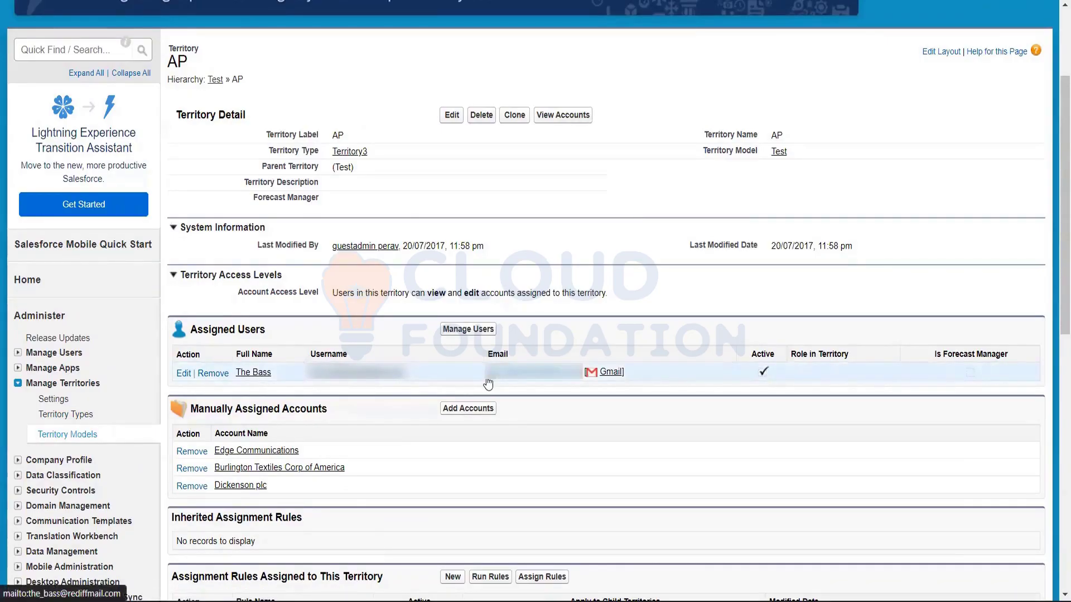
{"action": "scroll", "coordinate": [488, 384], "scroll_direction": "down", "scroll_amount": 2}
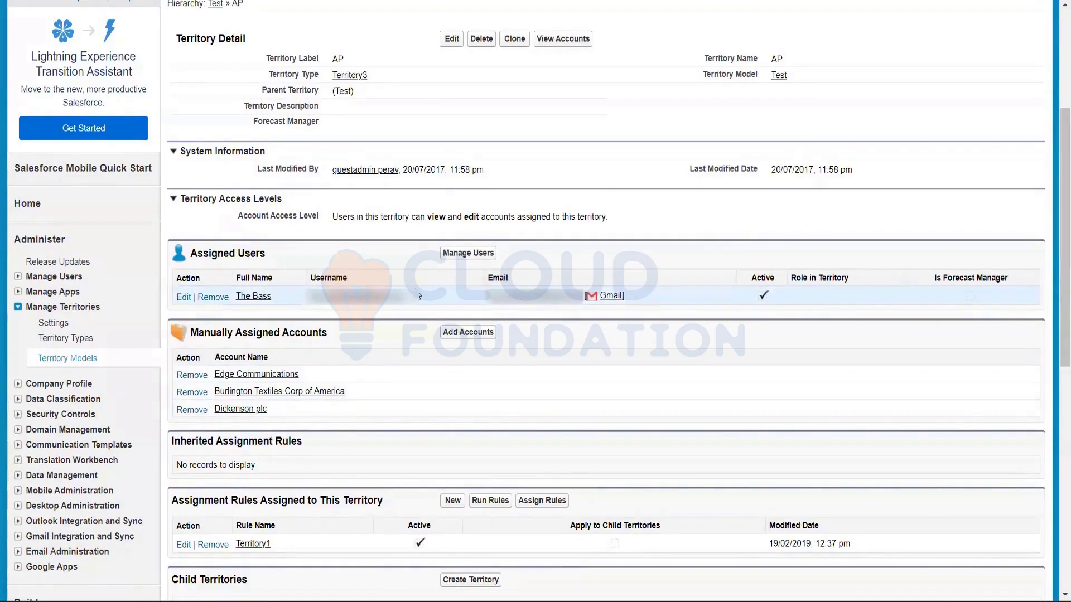
{"action": "left_click", "coordinate": [78, 339]}
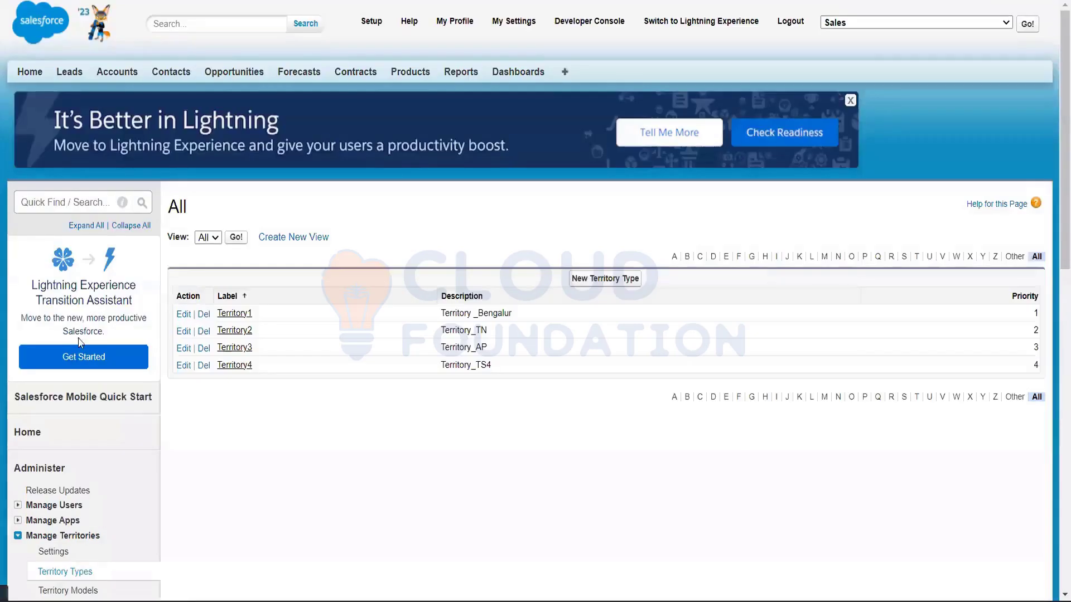
Open the Territory1 territory type and examine its label, description, type name and priority
{"action": "scroll", "coordinate": [191, 313], "scroll_direction": "down", "scroll_amount": 4}
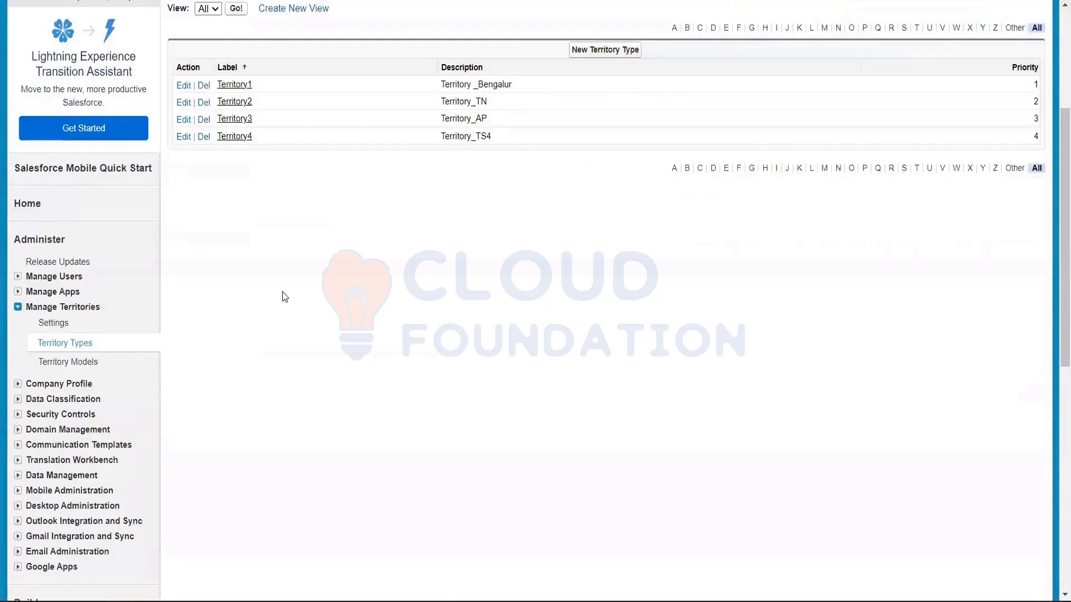
{"action": "scroll", "coordinate": [282, 292], "scroll_direction": "up", "scroll_amount": 3}
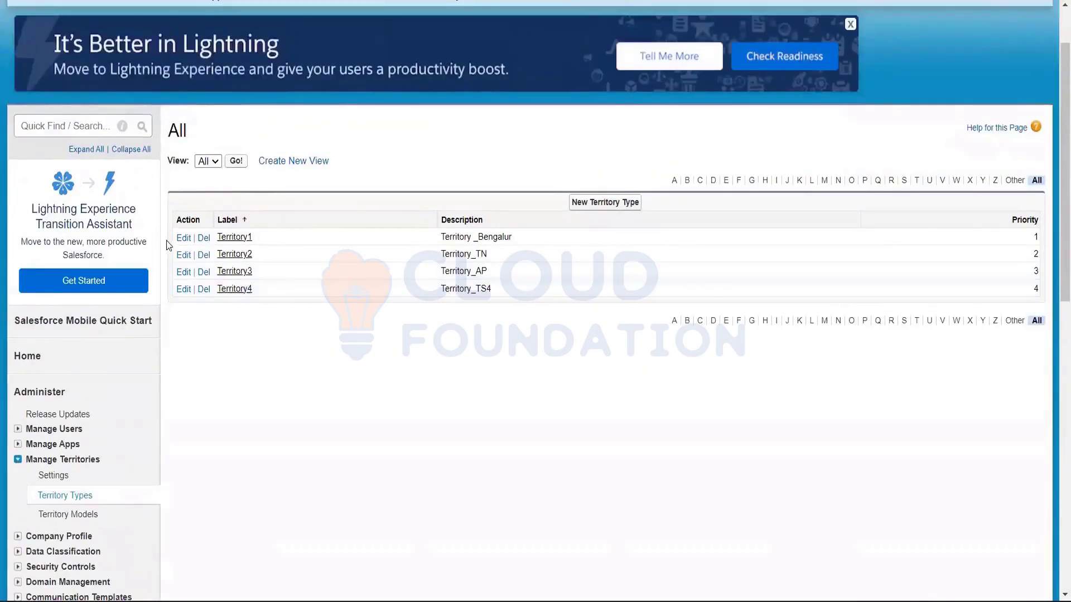
{"action": "left_click", "coordinate": [237, 237]}
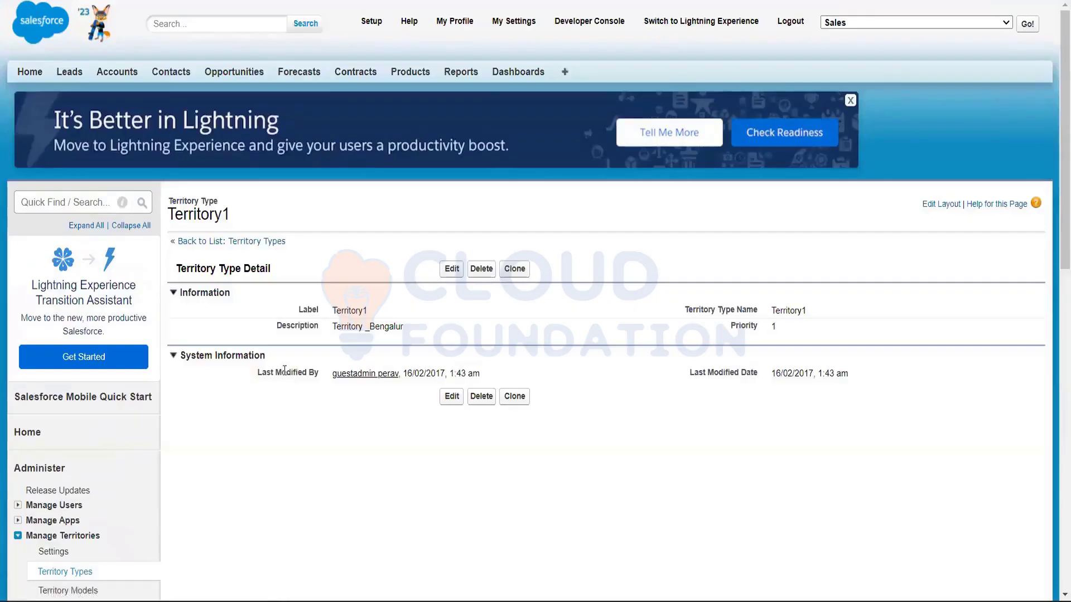
{"action": "scroll", "coordinate": [285, 370], "scroll_direction": "down", "scroll_amount": 1}
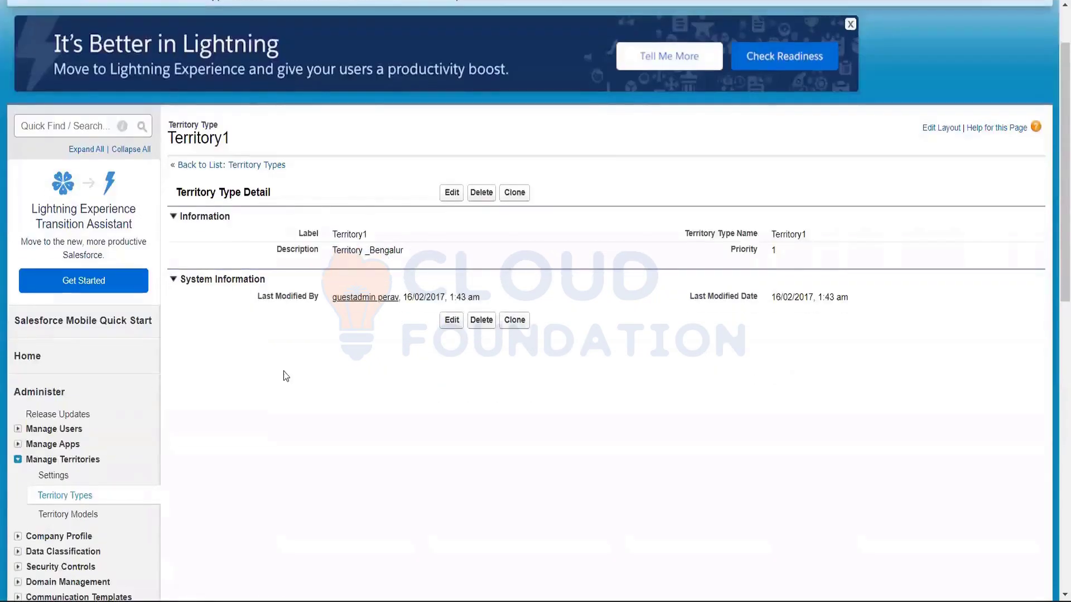
{"action": "left_click_drag", "start_coordinate": [376, 237], "coordinate": [334, 237]}
{"action": "left_click_drag", "start_coordinate": [407, 254], "coordinate": [336, 252]}
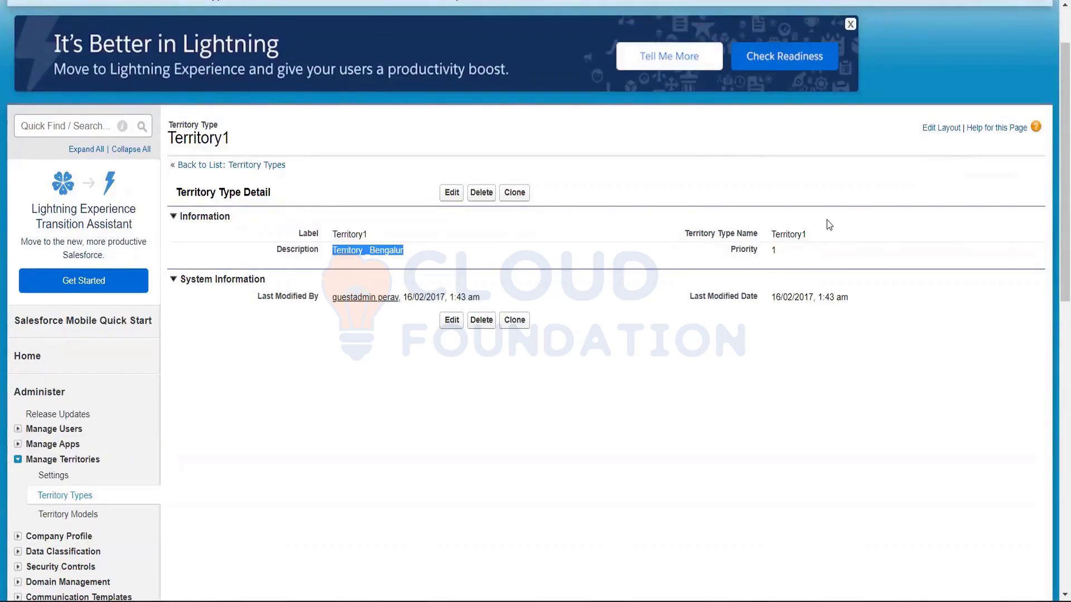
{"action": "left_click_drag", "start_coordinate": [806, 234], "coordinate": [762, 234]}
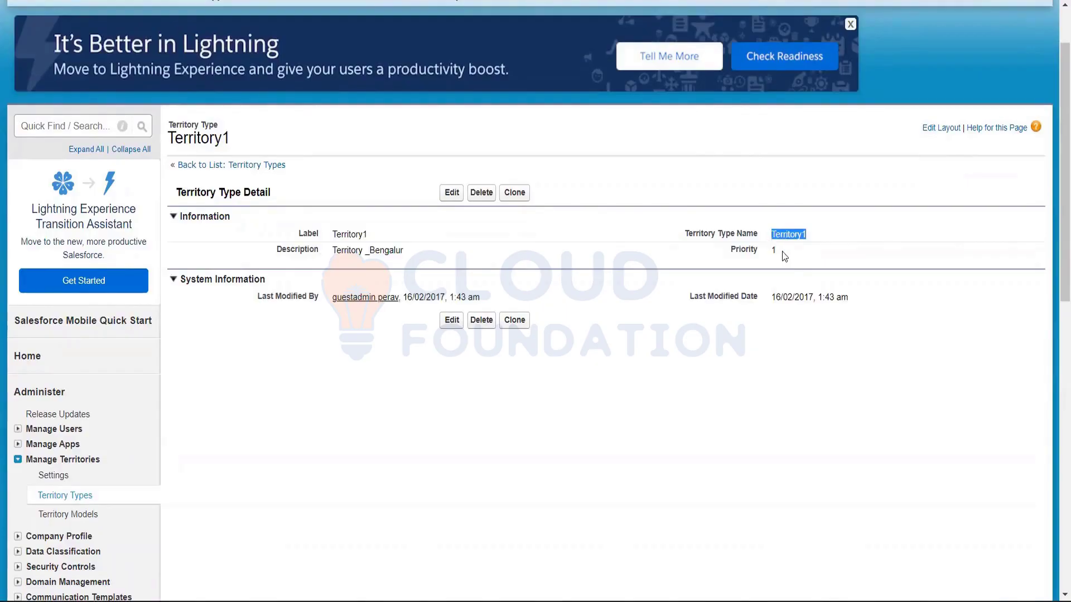
{"action": "left_click", "coordinate": [773, 249]}
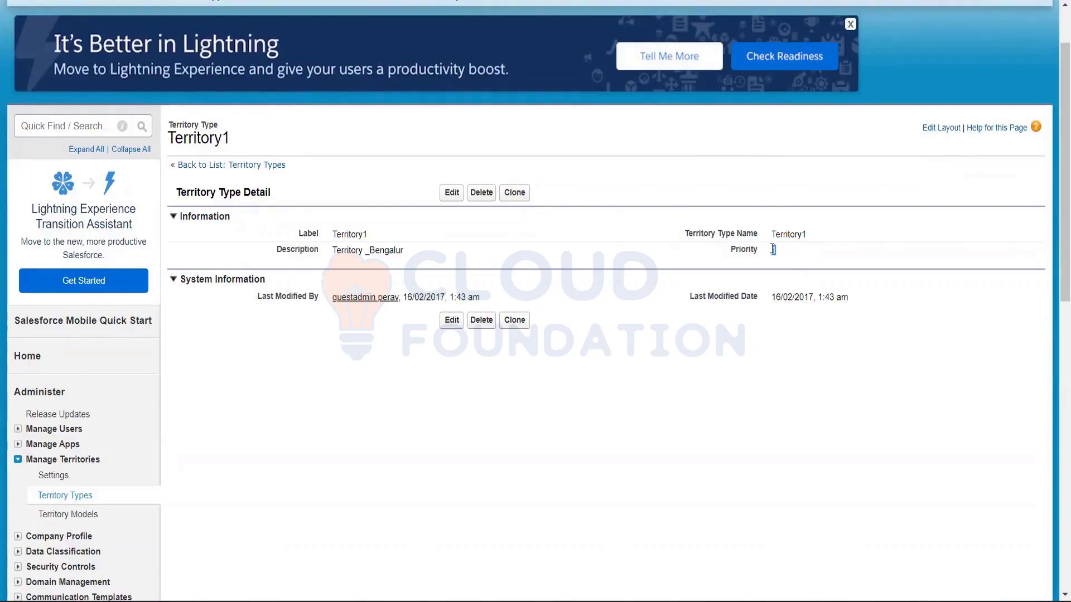
{"action": "left_click", "coordinate": [665, 373]}
Return to the territory types list, then open the Test territory model's hierarchy to view its territories
{"action": "left_click", "coordinate": [262, 166]}
{"action": "scroll", "coordinate": [290, 276], "scroll_direction": "down", "scroll_amount": 3}
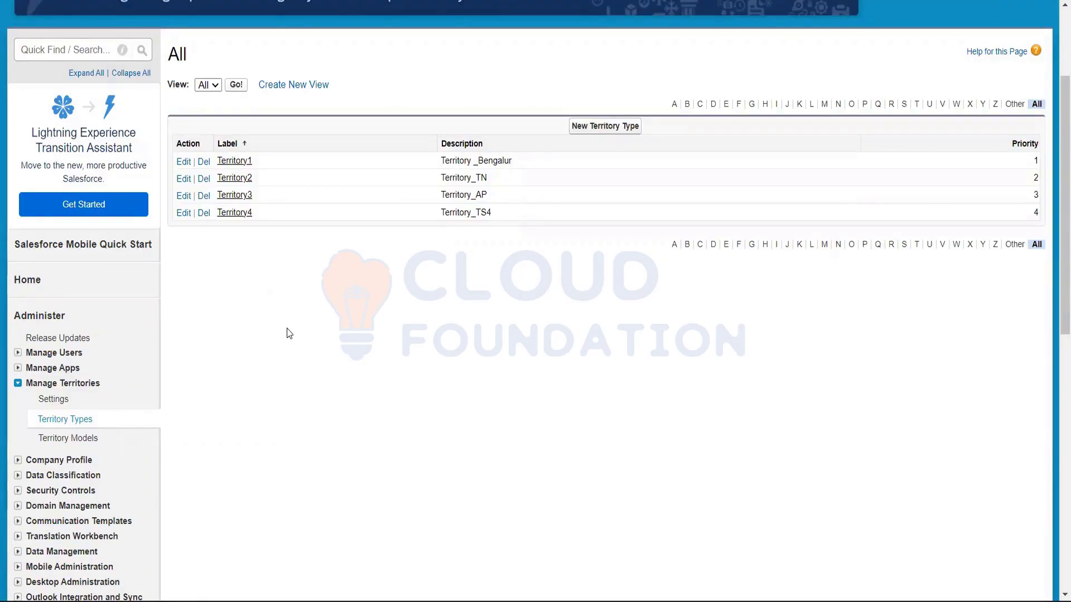
{"action": "left_click", "coordinate": [75, 439]}
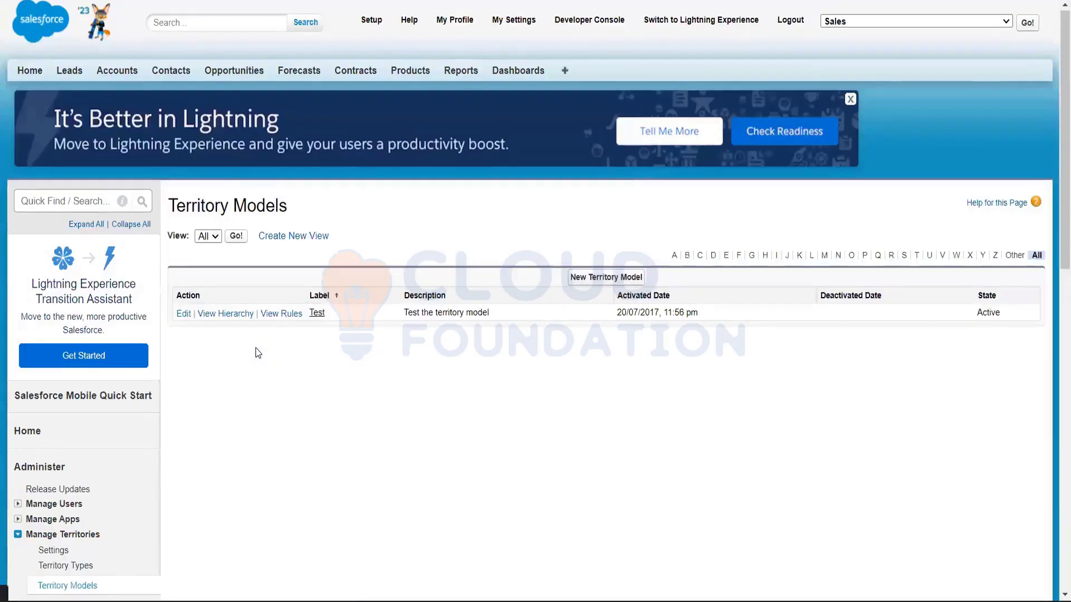
{"action": "scroll", "coordinate": [250, 268], "scroll_direction": "down", "scroll_amount": 1}
{"action": "left_click", "coordinate": [212, 239]}
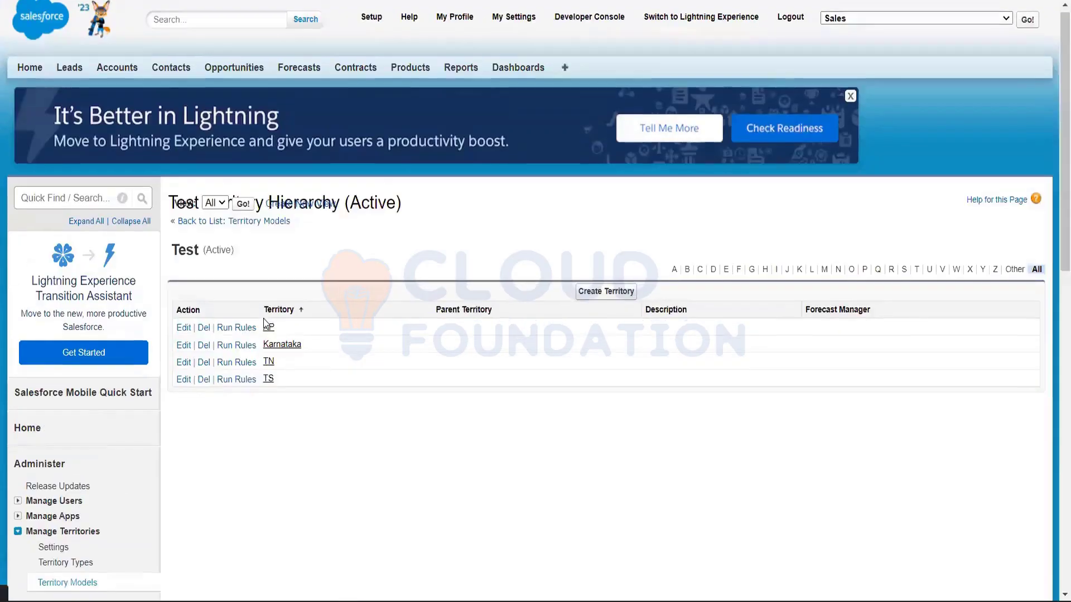
{"action": "scroll", "coordinate": [314, 265], "scroll_direction": "down", "scroll_amount": 1}
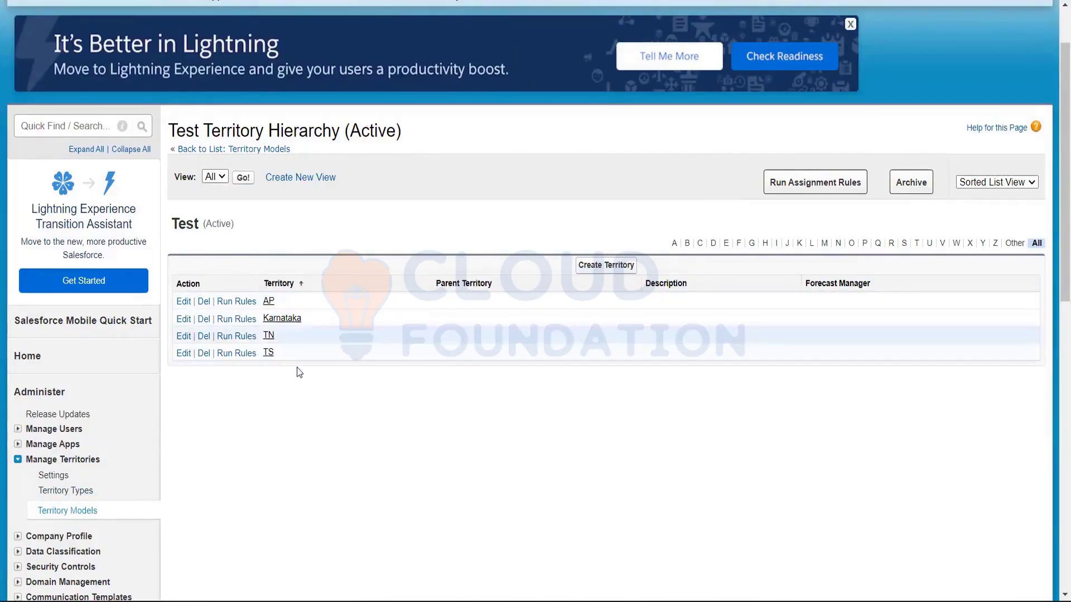
Open the Karnataka territory and examine its details, access levels, assigned users, accounts and assignment rules
{"action": "left_click", "coordinate": [274, 323]}
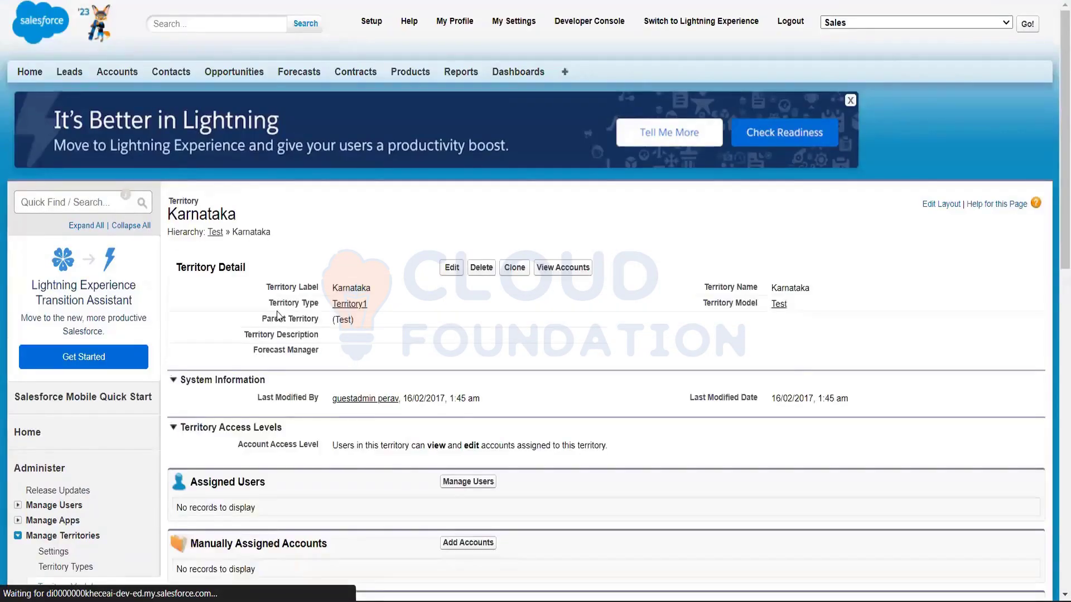
{"action": "scroll", "coordinate": [277, 311], "scroll_direction": "down", "scroll_amount": 1}
{"action": "scroll", "coordinate": [276, 311], "scroll_direction": "down", "scroll_amount": 1}
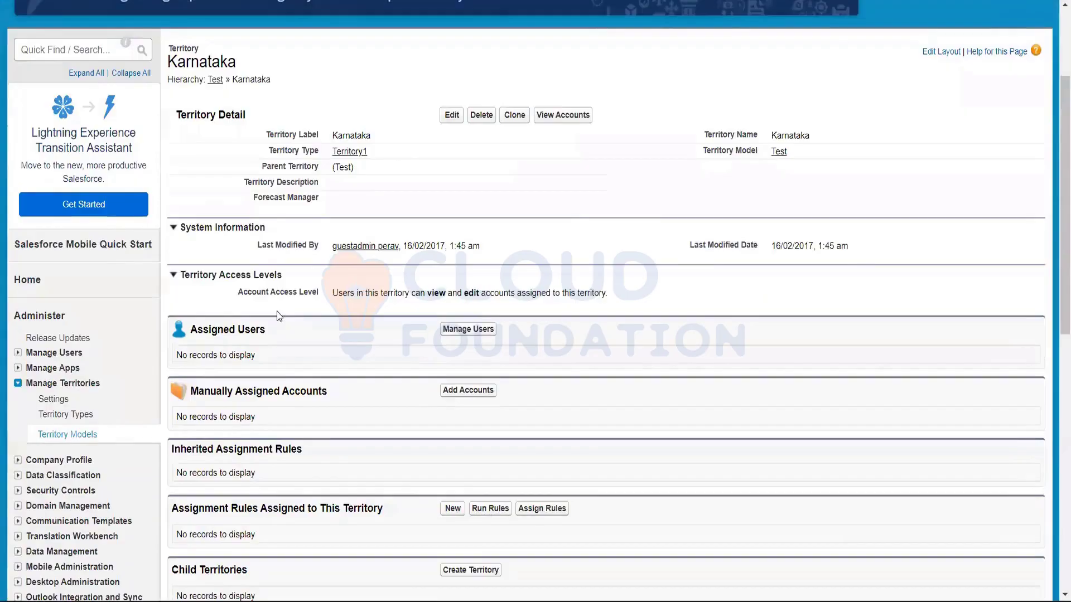
{"action": "scroll", "coordinate": [277, 311], "scroll_direction": "down", "scroll_amount": 1}
{"action": "scroll", "coordinate": [278, 310], "scroll_direction": "up", "scroll_amount": 5}
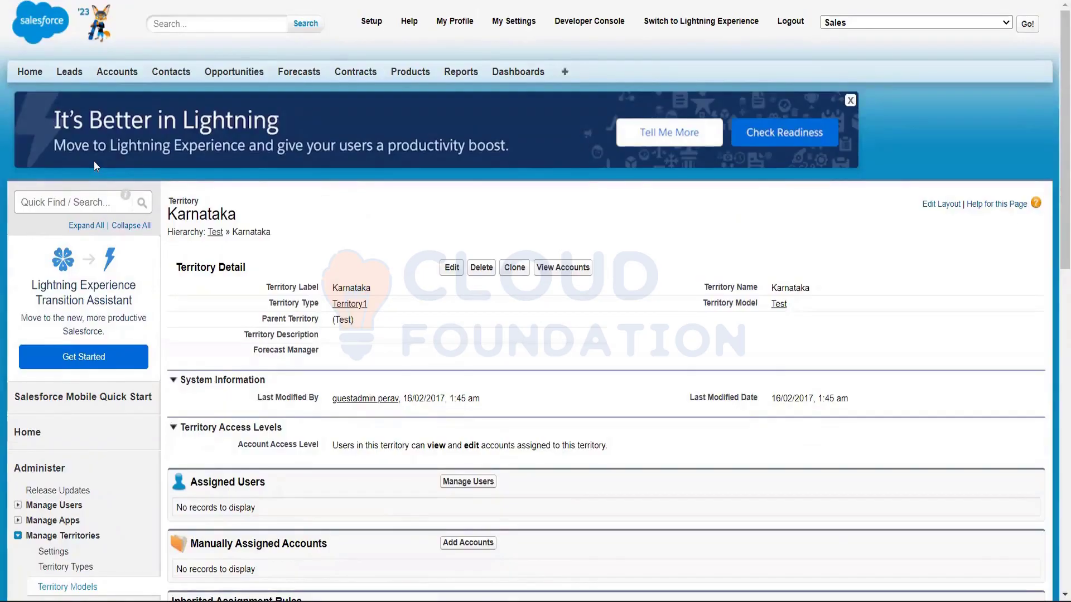
{"action": "scroll", "coordinate": [93, 160], "scroll_direction": "down", "scroll_amount": 3}
{"action": "scroll", "coordinate": [2, 273], "scroll_direction": "down", "scroll_amount": 1}
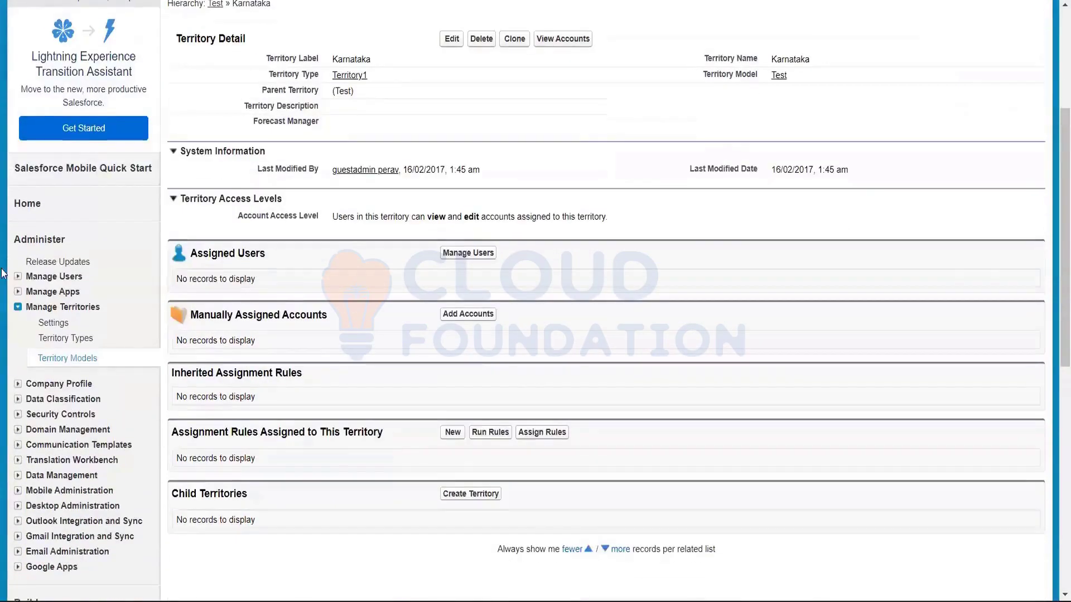
Compare the territory types list with the territory models list, then view the Territory1 type's details again
{"action": "left_click", "coordinate": [63, 339]}
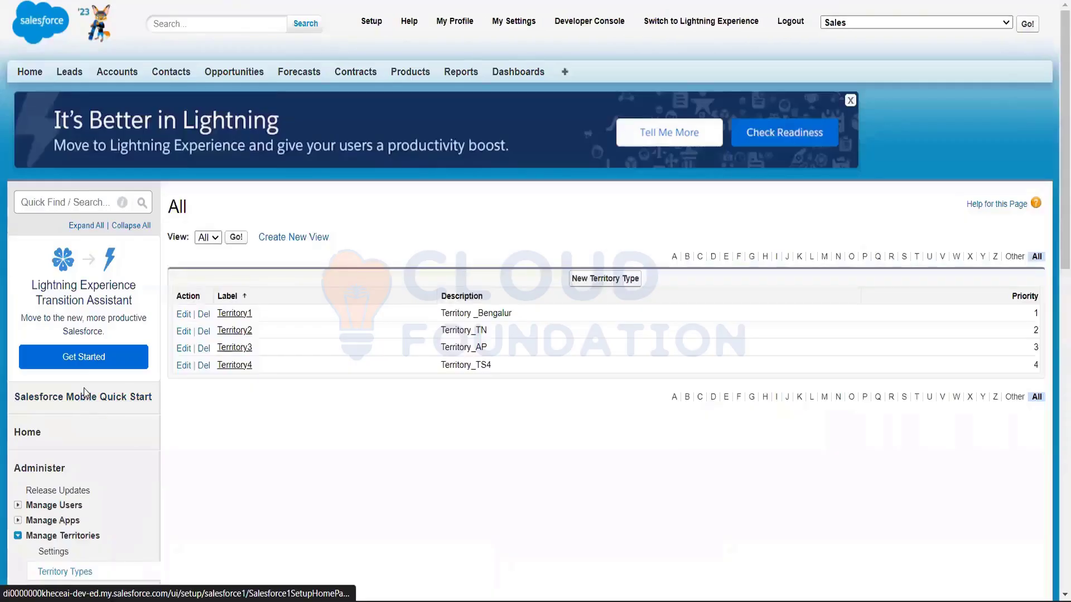
{"action": "scroll", "coordinate": [84, 393], "scroll_direction": "down", "scroll_amount": 4}
{"action": "left_click", "coordinate": [78, 364]}
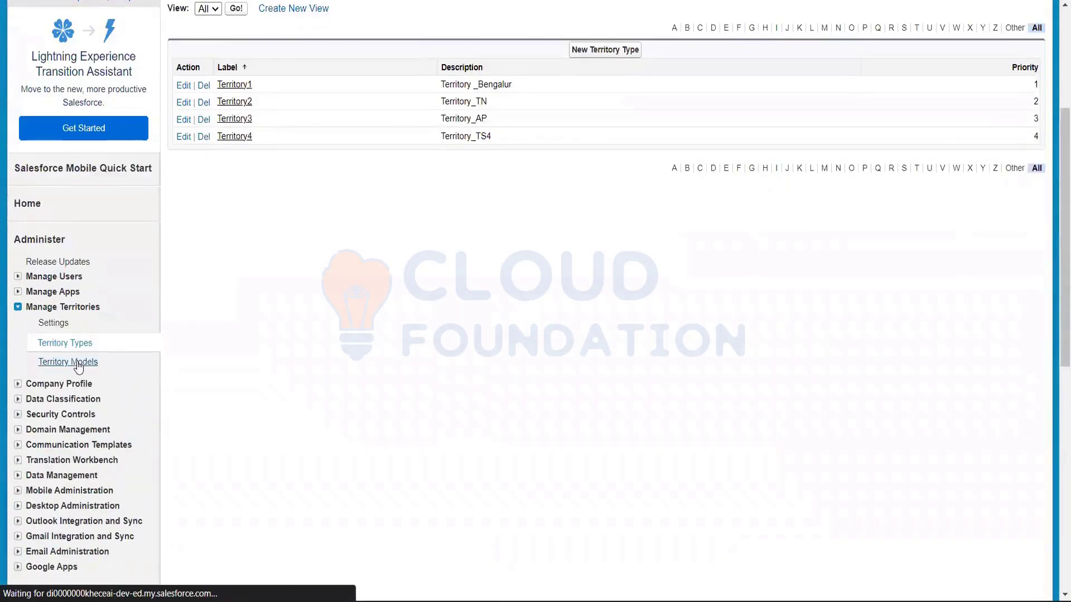
{"action": "scroll", "coordinate": [33, 366], "scroll_direction": "down", "scroll_amount": 2}
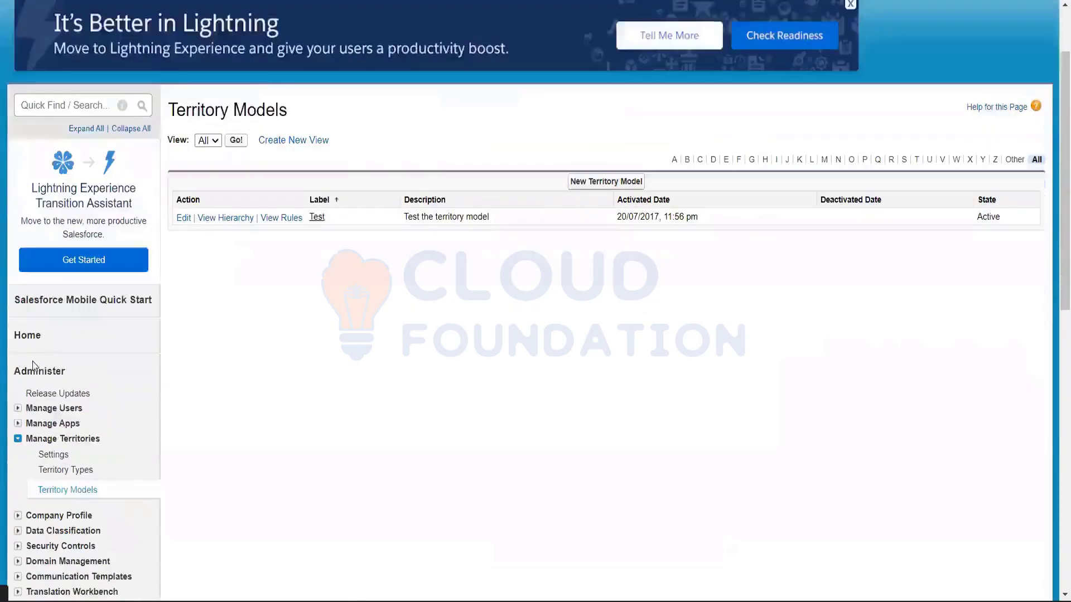
{"action": "scroll", "coordinate": [34, 366], "scroll_direction": "down", "scroll_amount": 1}
{"action": "left_click", "coordinate": [60, 416]}
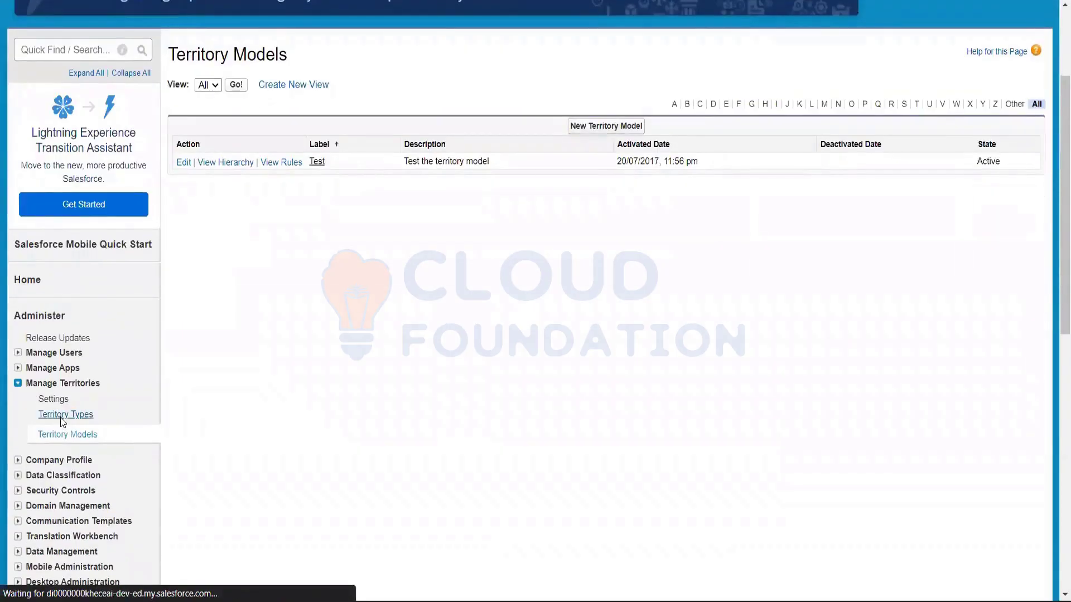
{"action": "scroll", "coordinate": [239, 162], "scroll_direction": "down", "scroll_amount": 2}
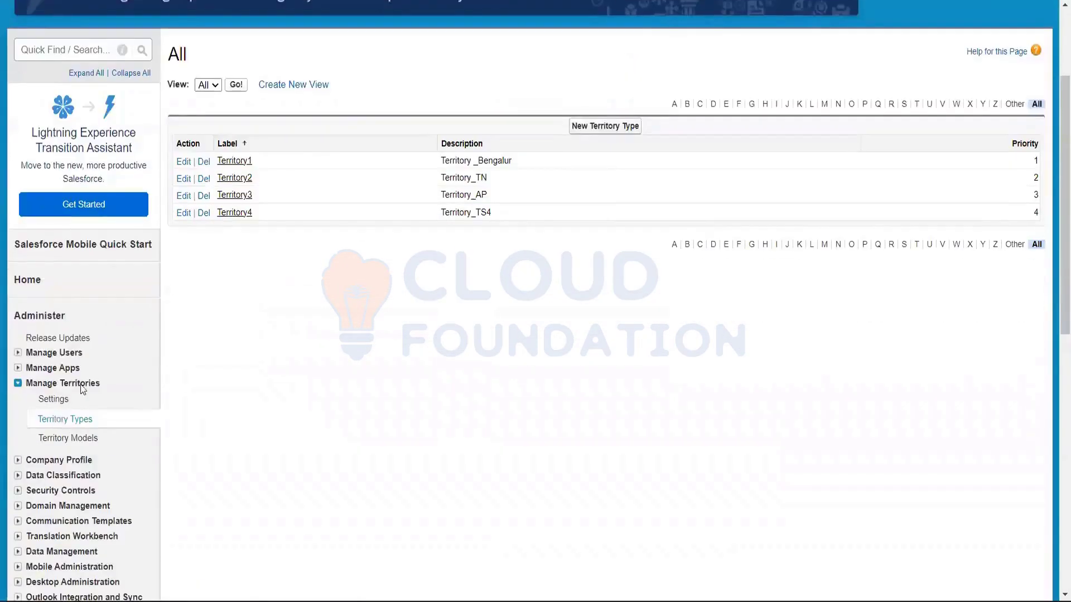
{"action": "left_click", "coordinate": [240, 161]}
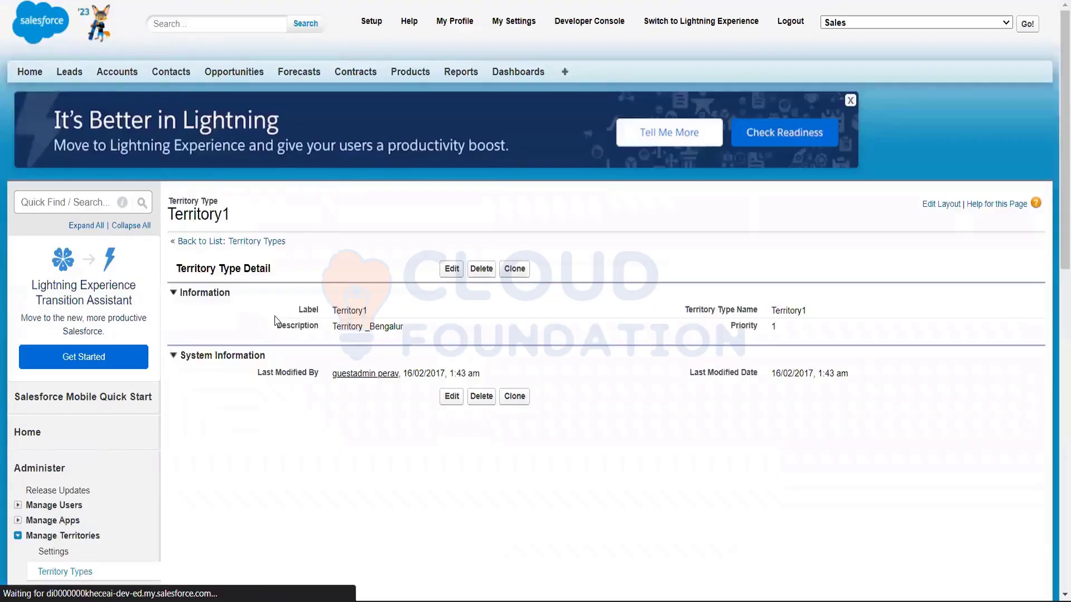
{"action": "scroll", "coordinate": [275, 322], "scroll_direction": "down", "scroll_amount": 3}
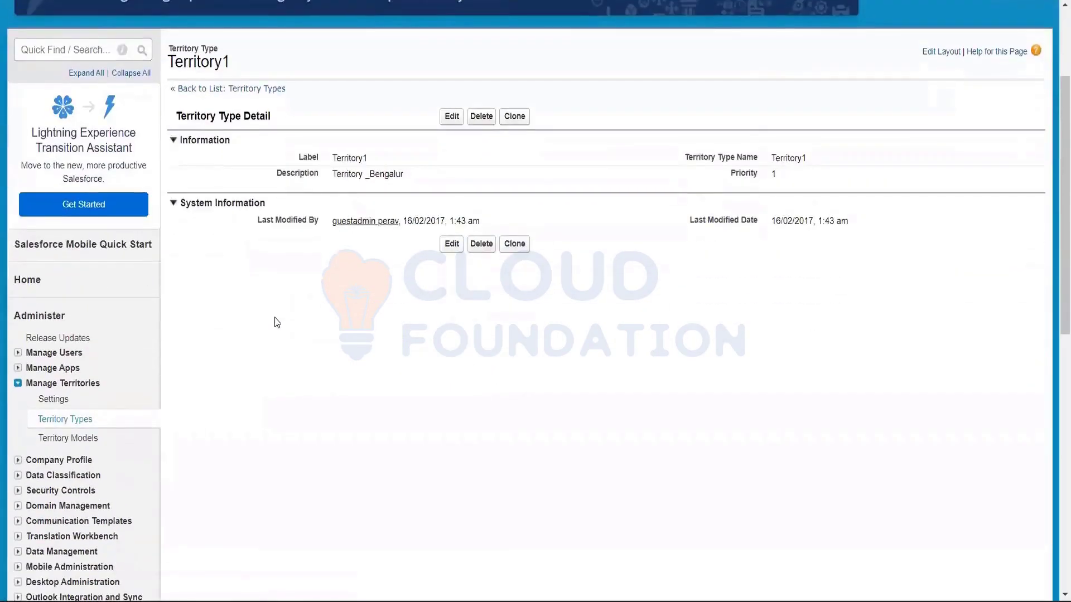
Open the Test territory model's assignment rules and preview the Territory1 rule's criteria
{"action": "left_click", "coordinate": [79, 440]}
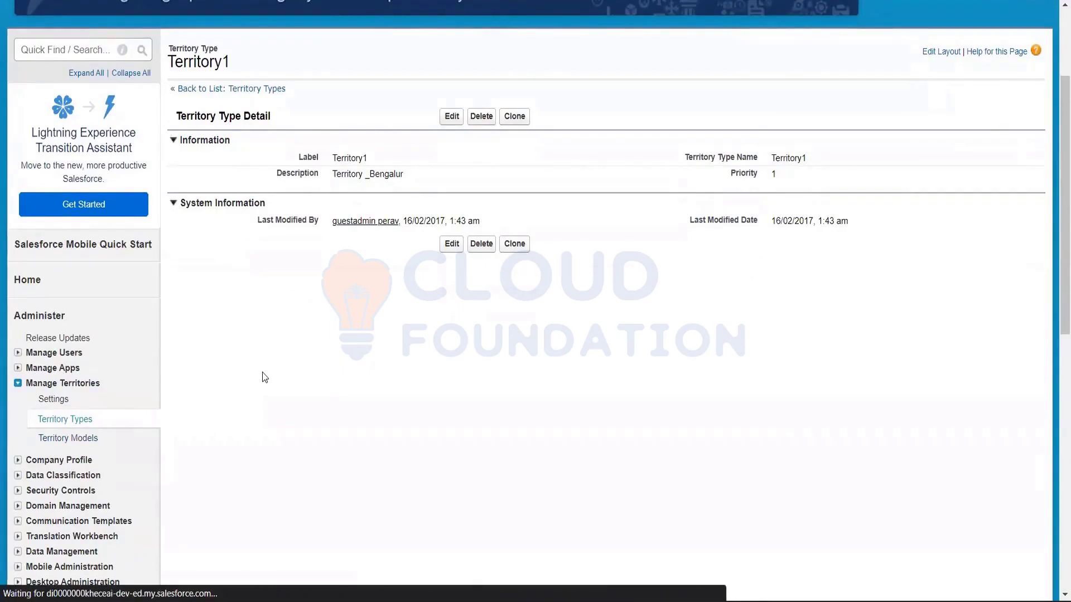
{"action": "scroll", "coordinate": [262, 375], "scroll_direction": "down", "scroll_amount": 3}
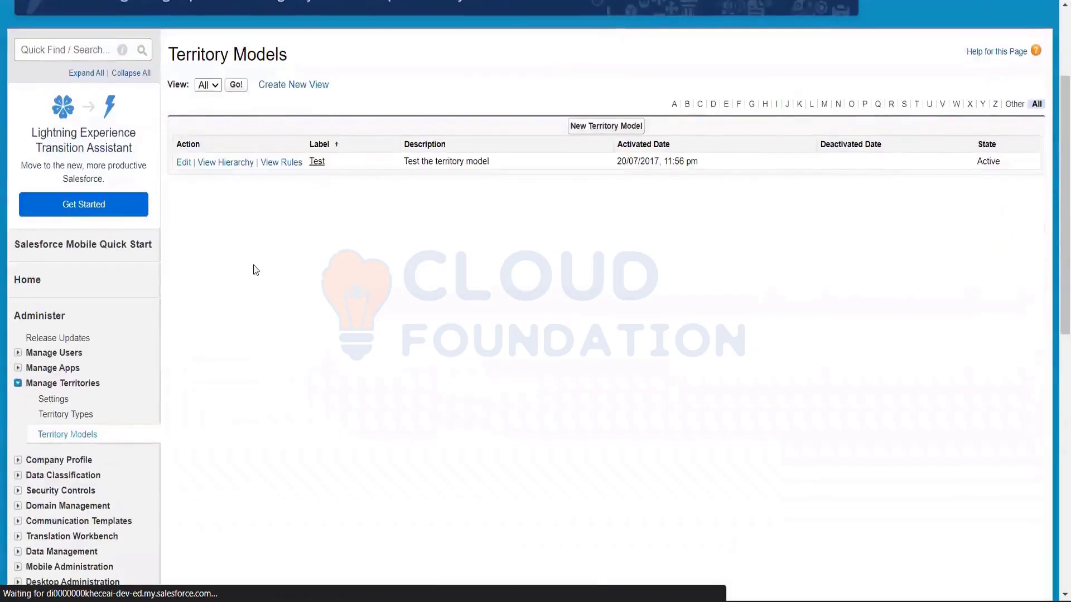
{"action": "left_click", "coordinate": [283, 164]}
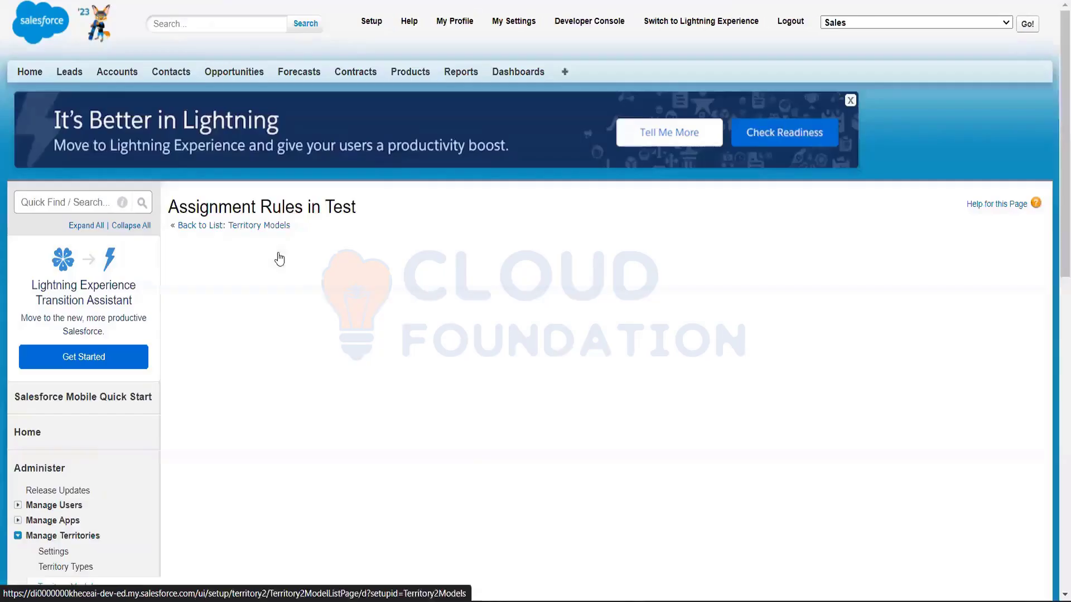
{"action": "scroll", "coordinate": [277, 254], "scroll_direction": "down", "scroll_amount": 4}
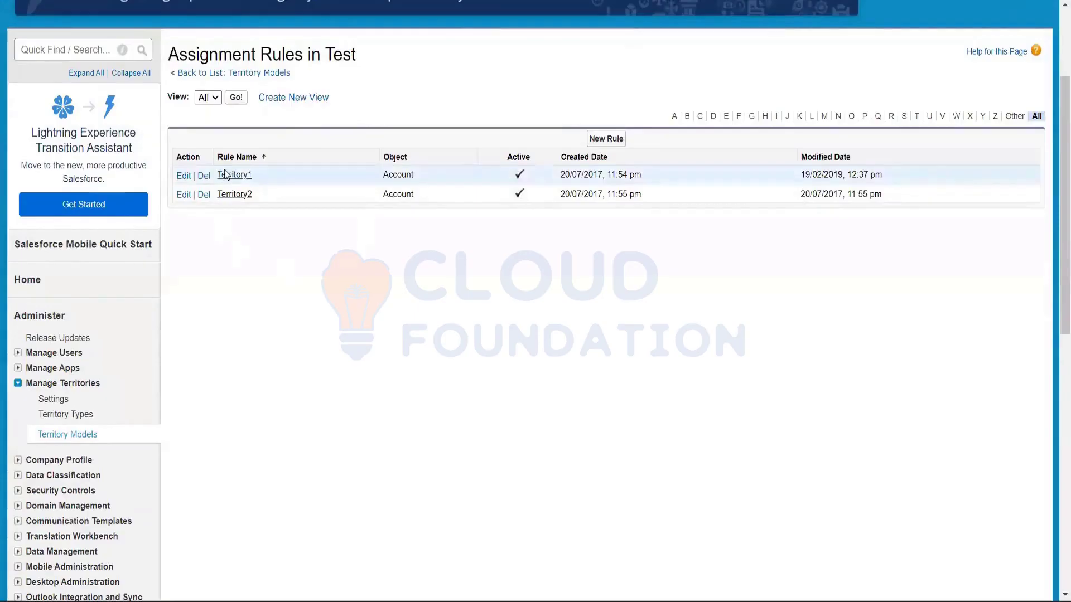
{"action": "mouse_move", "coordinate": [239, 174]}
{"action": "scroll", "coordinate": [240, 168], "scroll_direction": "up", "scroll_amount": 2}
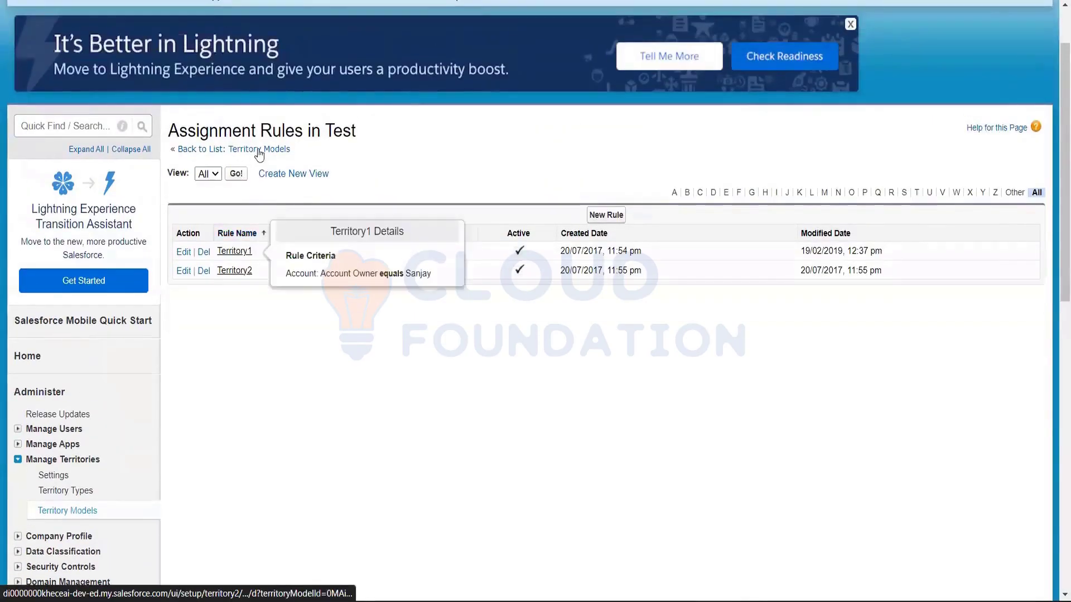
Open the Territory1 assignment rule and examine its details, criteria, assigned territories and unique name
{"action": "left_click", "coordinate": [239, 252]}
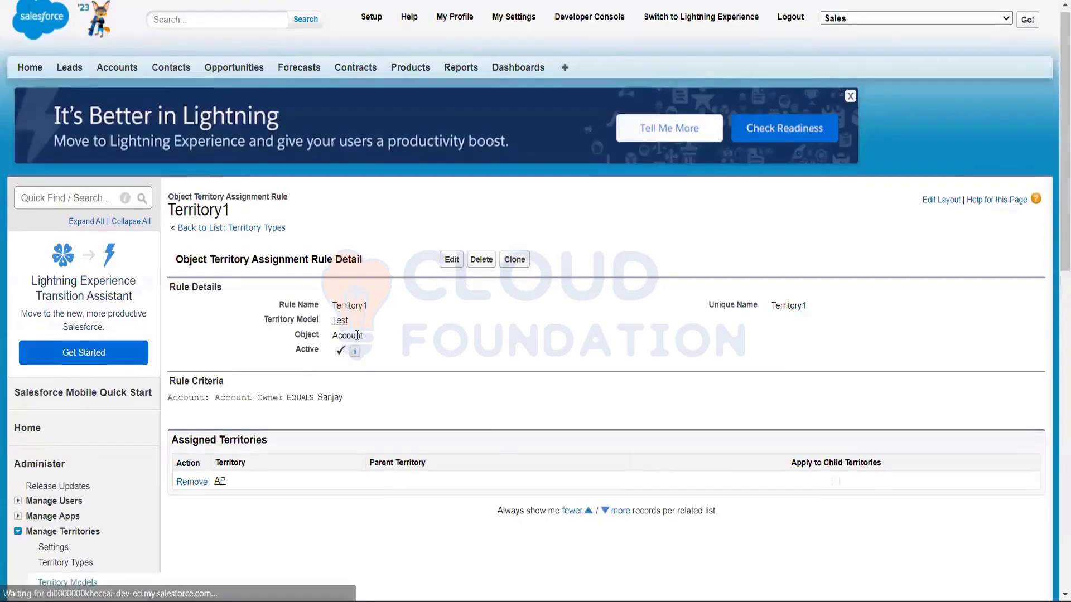
{"action": "scroll", "coordinate": [356, 337], "scroll_direction": "down", "scroll_amount": 4}
{"action": "scroll", "coordinate": [329, 325], "scroll_direction": "up", "scroll_amount": 3}
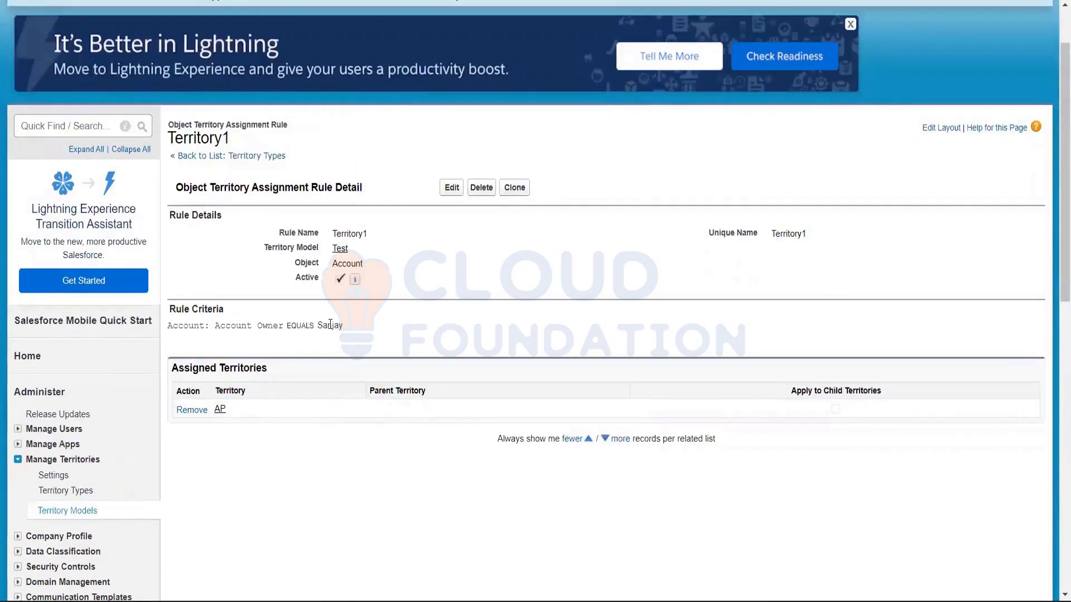
{"action": "left_click_drag", "start_coordinate": [816, 239], "coordinate": [773, 237]}
Go back through the territory types and models to the Test model's assignment rules and reopen the Territory1 rule
{"action": "left_click", "coordinate": [192, 157]}
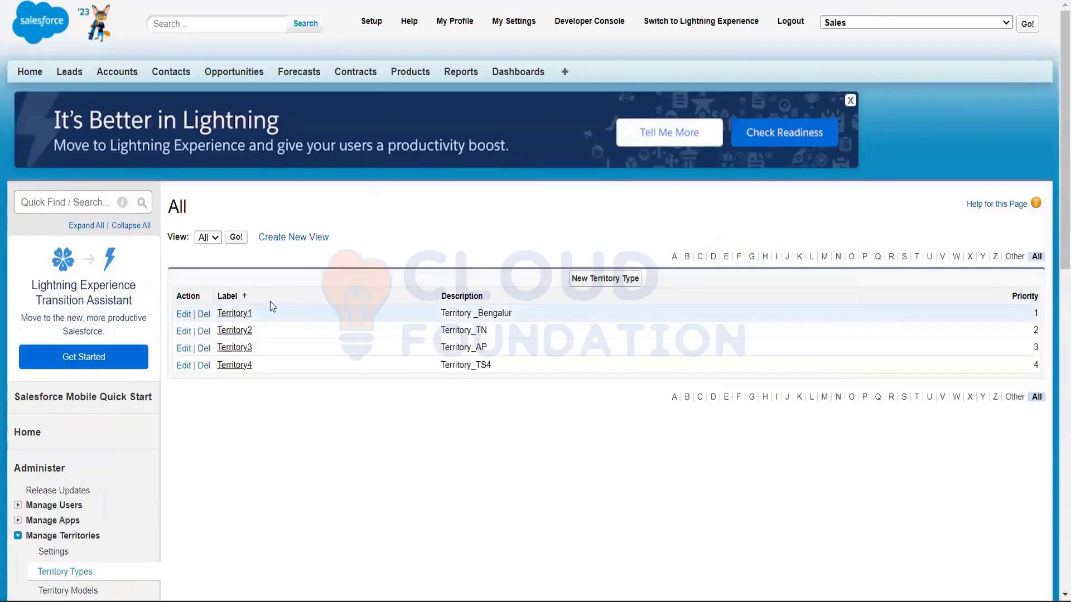
{"action": "scroll", "coordinate": [78, 474], "scroll_direction": "down", "scroll_amount": 3}
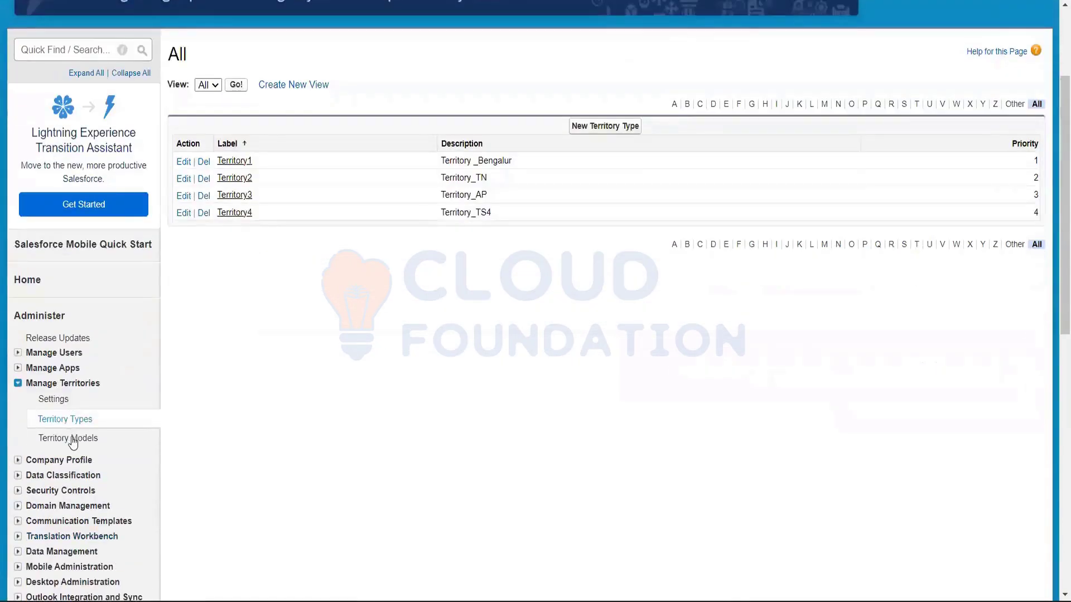
{"action": "left_click", "coordinate": [72, 440]}
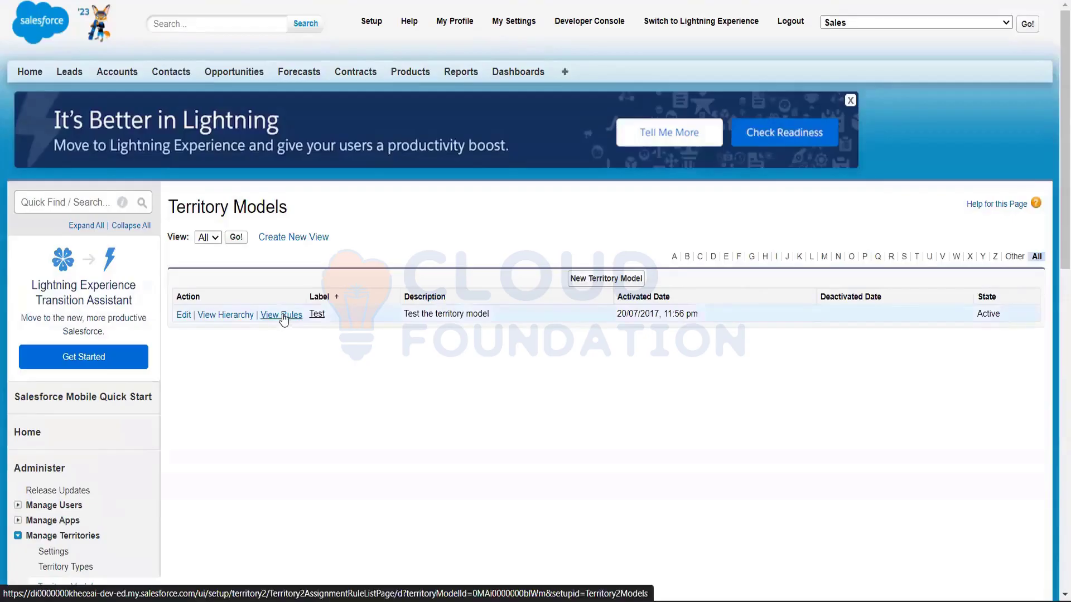
{"action": "left_click", "coordinate": [282, 316]}
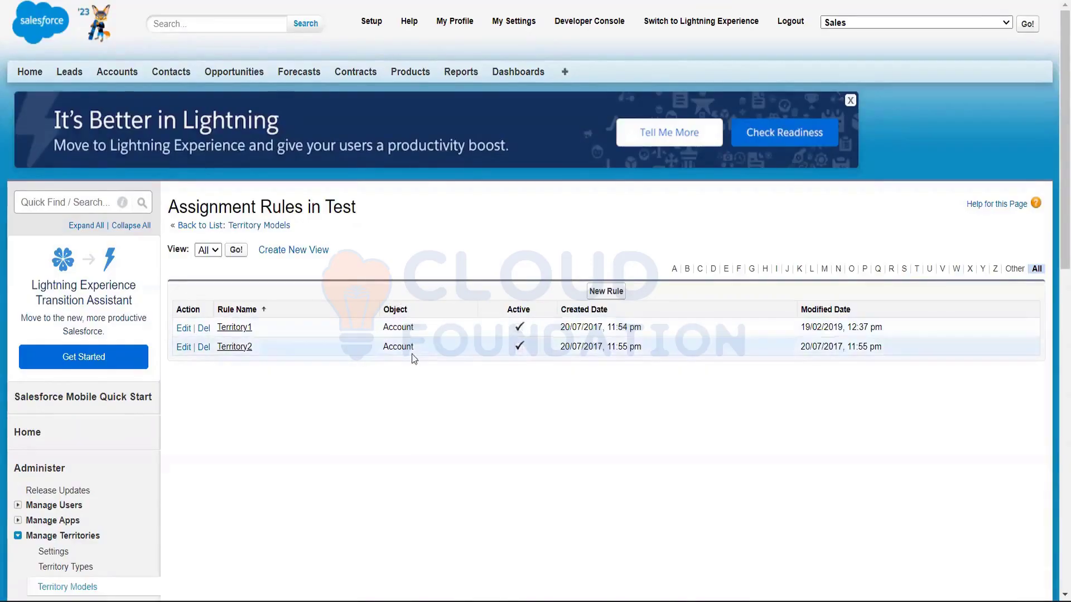
{"action": "left_click", "coordinate": [237, 332]}
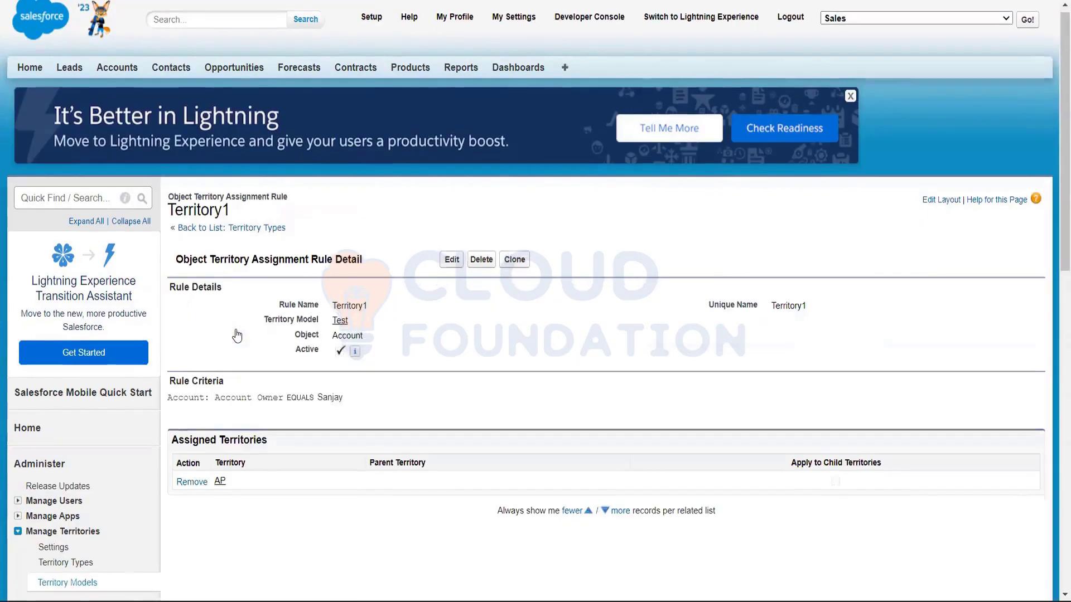
{"action": "scroll", "coordinate": [236, 333], "scroll_direction": "down", "scroll_amount": 1}
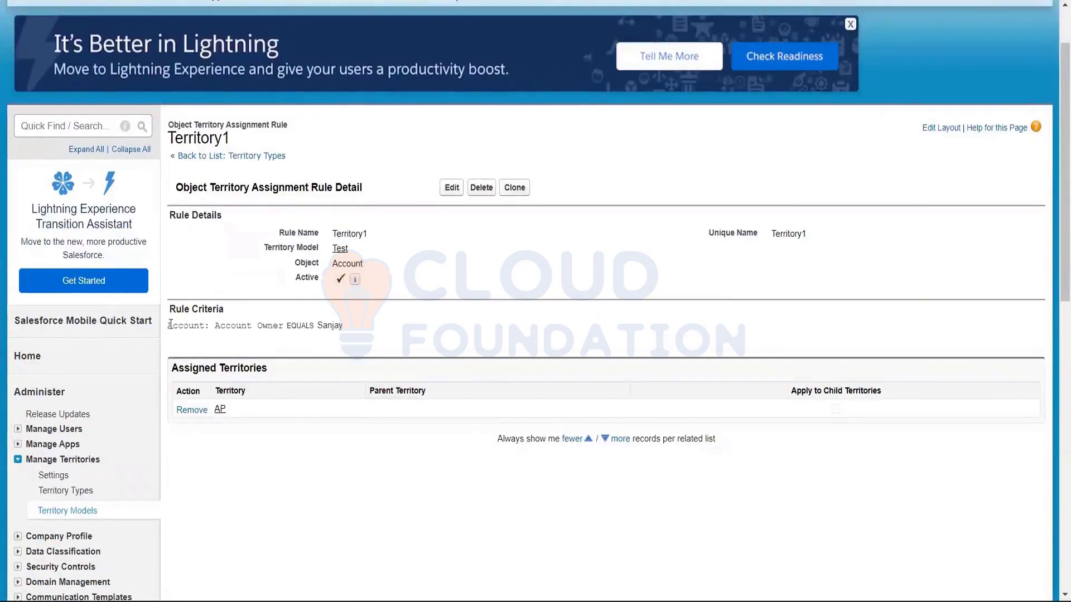
Examine the Territory1 assignment rule's Account Owner criterion, including its operator and value
{"action": "left_click_drag", "start_coordinate": [170, 324], "coordinate": [327, 327]}
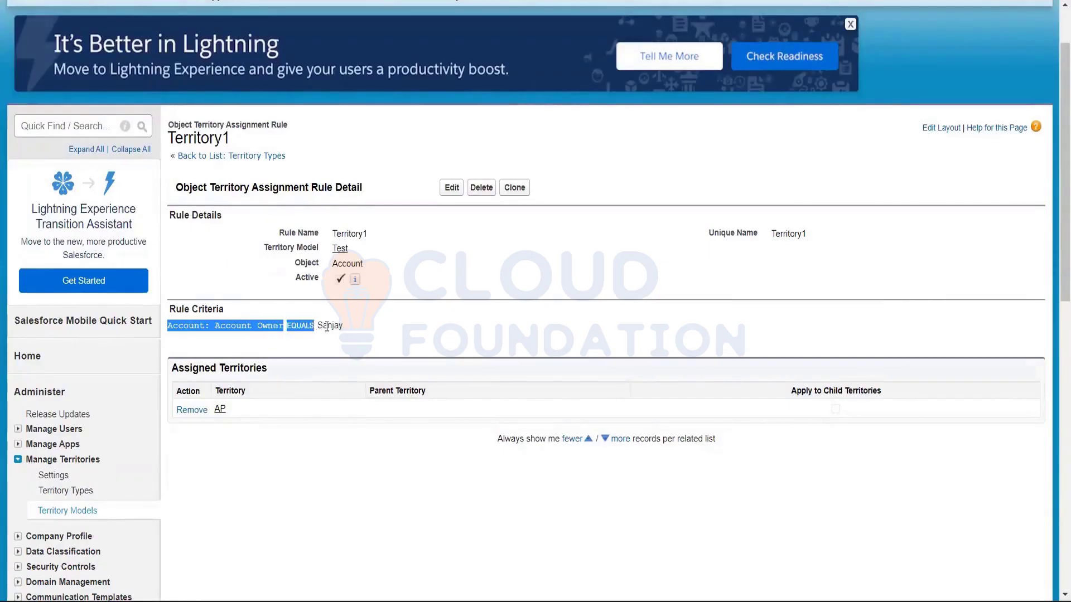
{"action": "left_click", "coordinate": [366, 333]}
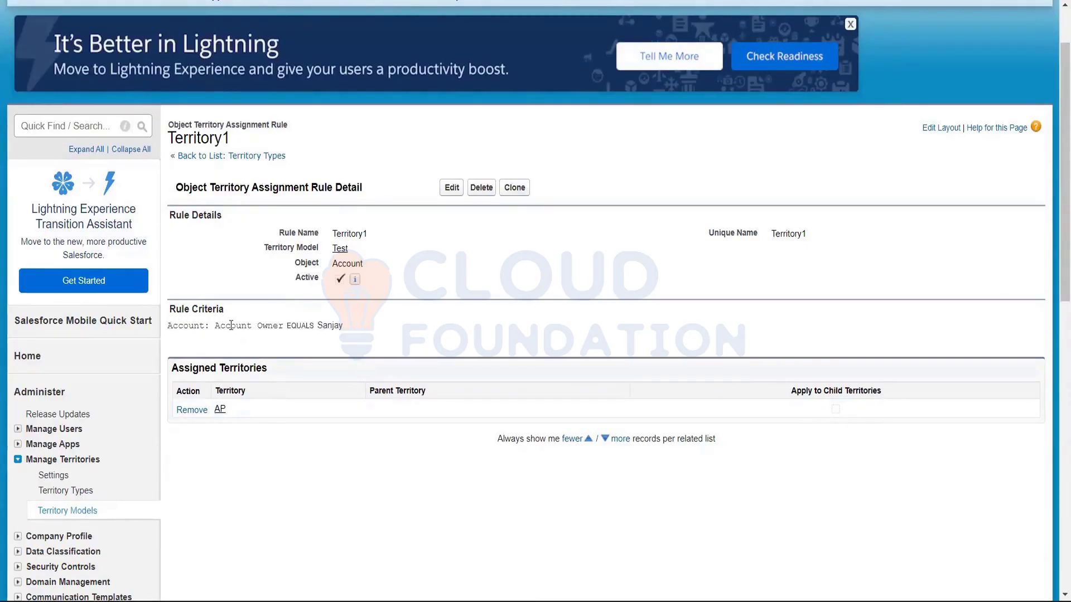
{"action": "left_click_drag", "start_coordinate": [168, 326], "coordinate": [385, 326]}
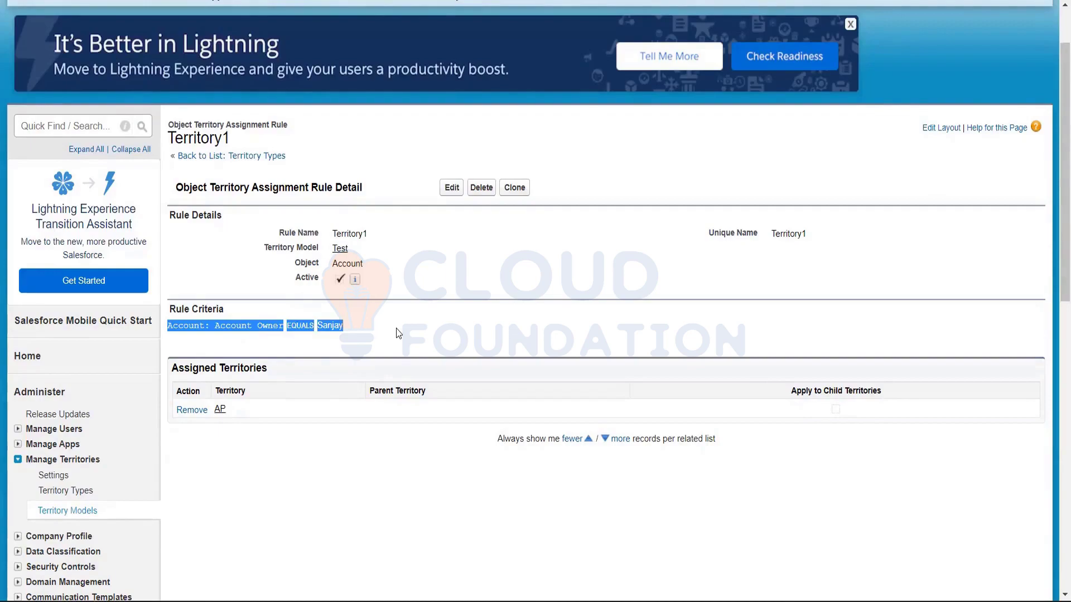
{"action": "left_click", "coordinate": [398, 333]}
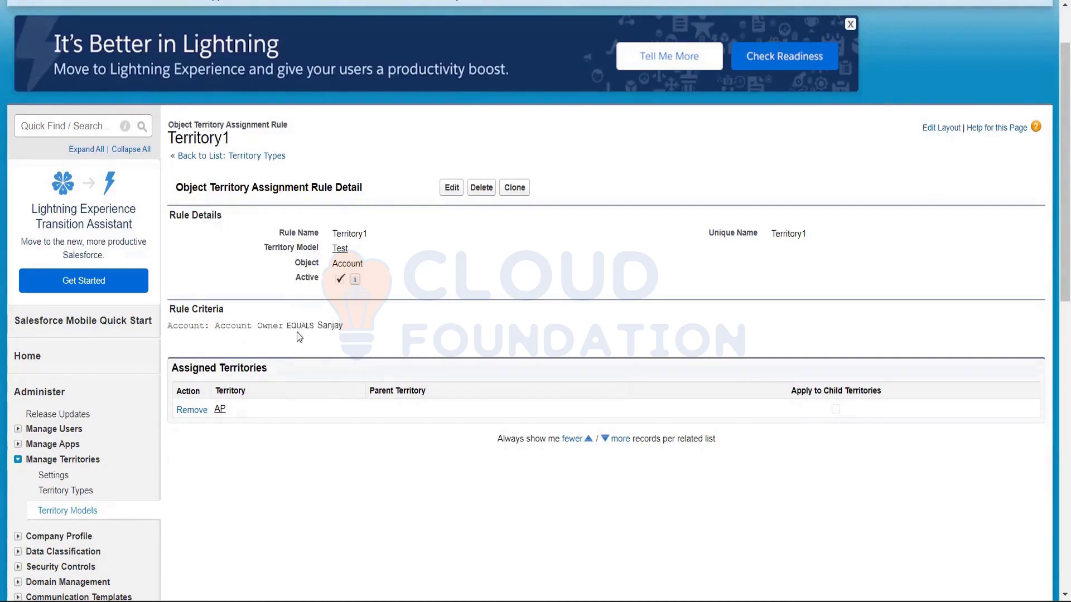
{"action": "left_click_drag", "start_coordinate": [287, 327], "coordinate": [375, 335]}
{"action": "left_click", "coordinate": [397, 327]}
{"action": "scroll", "coordinate": [100, 403], "scroll_direction": "up", "scroll_amount": 2}
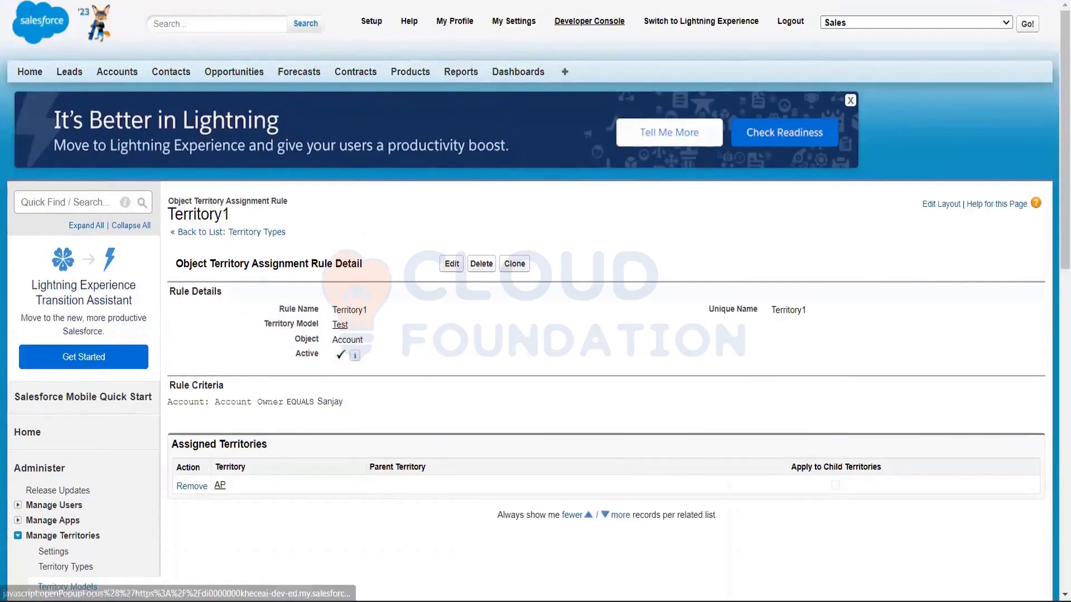
Expand the user management section and open the Users list in a separate browser tab
{"action": "scroll", "coordinate": [180, 351], "scroll_direction": "down", "scroll_amount": 4}
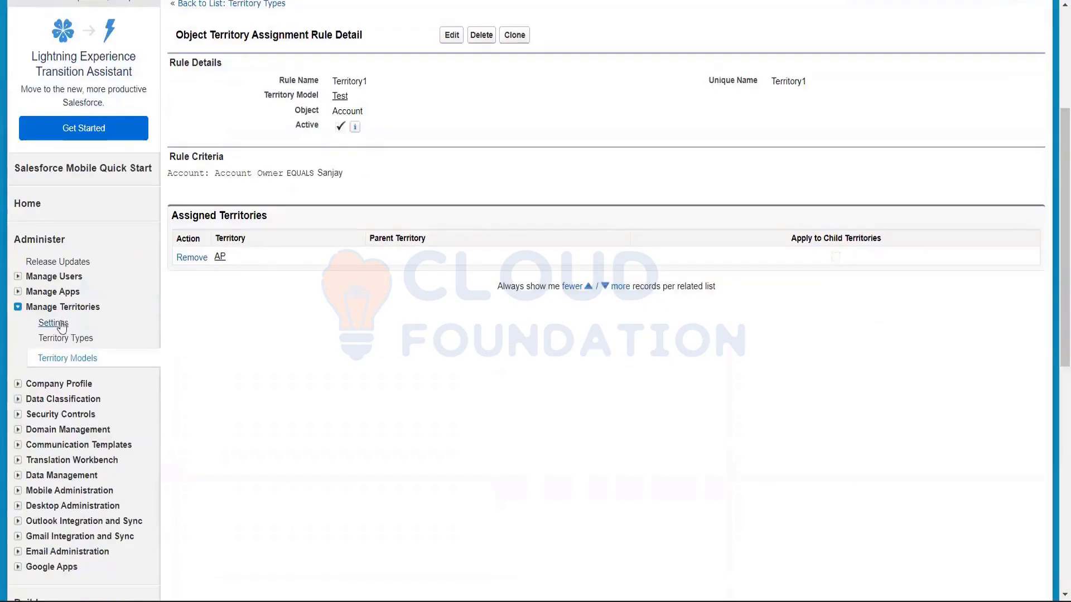
{"action": "left_click", "coordinate": [53, 276]}
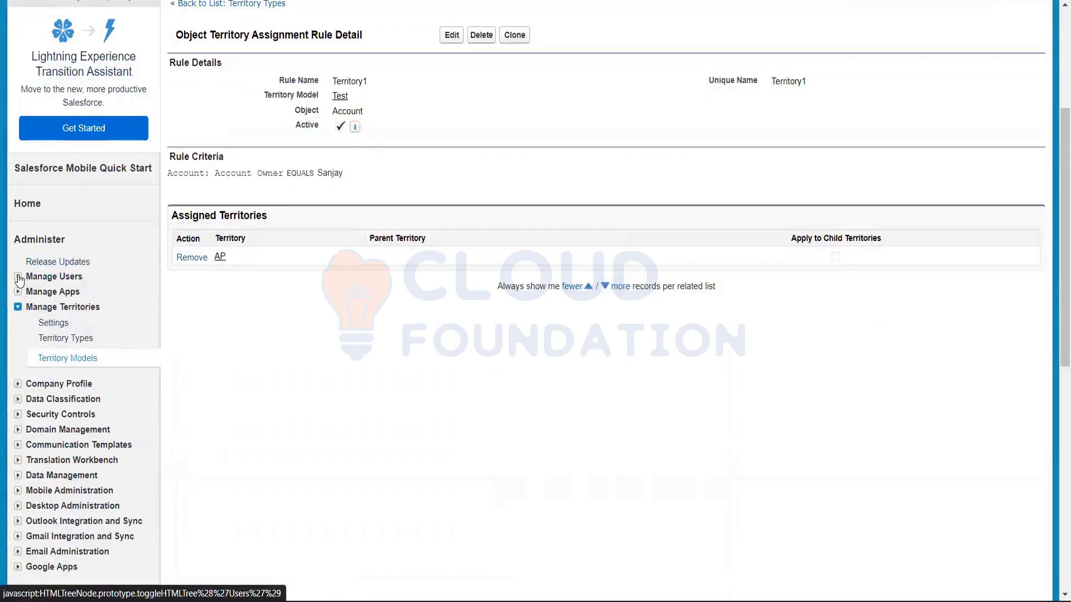
{"action": "right_click", "coordinate": [51, 294]}
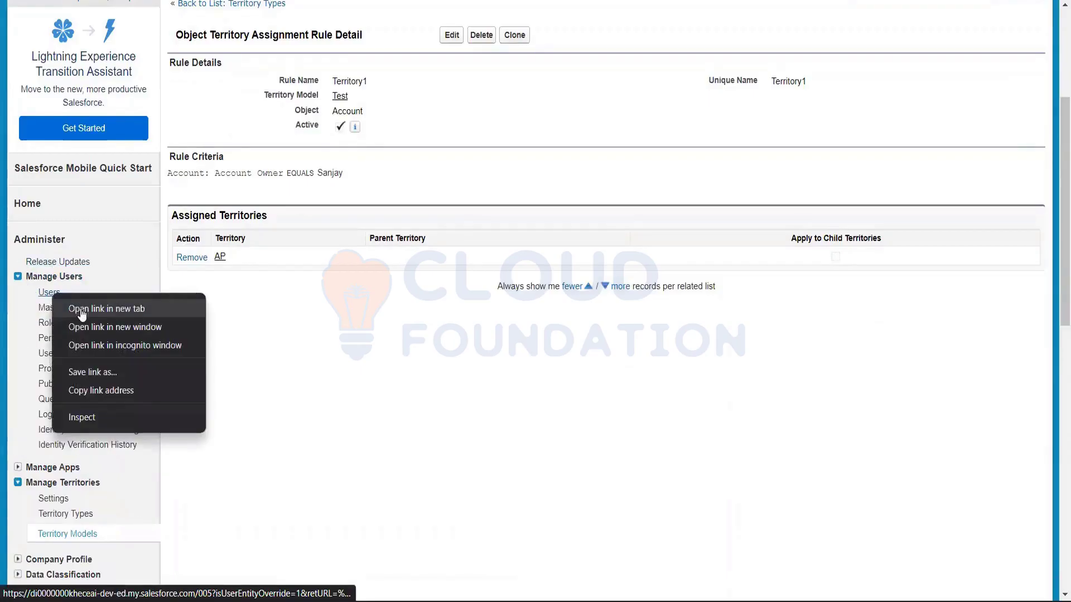
{"action": "left_click", "coordinate": [81, 307]}
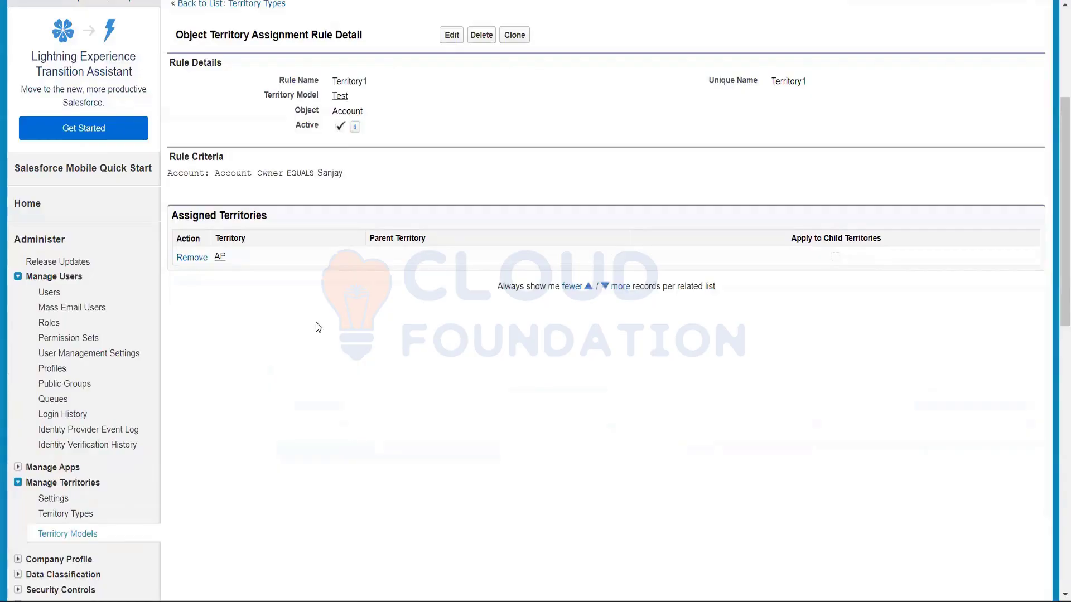
Open the Territory1 assignment rule for editing and highlight the Account Owner criterion's value
{"action": "left_click", "coordinate": [447, 38]}
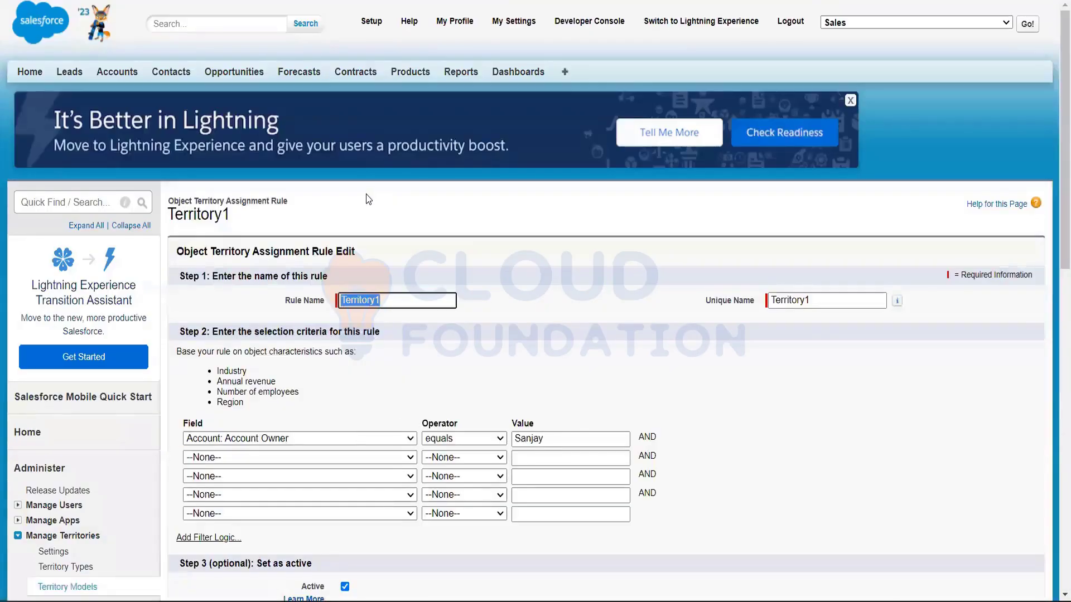
{"action": "scroll", "coordinate": [367, 199], "scroll_direction": "down", "scroll_amount": 4}
{"action": "left_click_drag", "start_coordinate": [549, 210], "coordinate": [481, 212]}
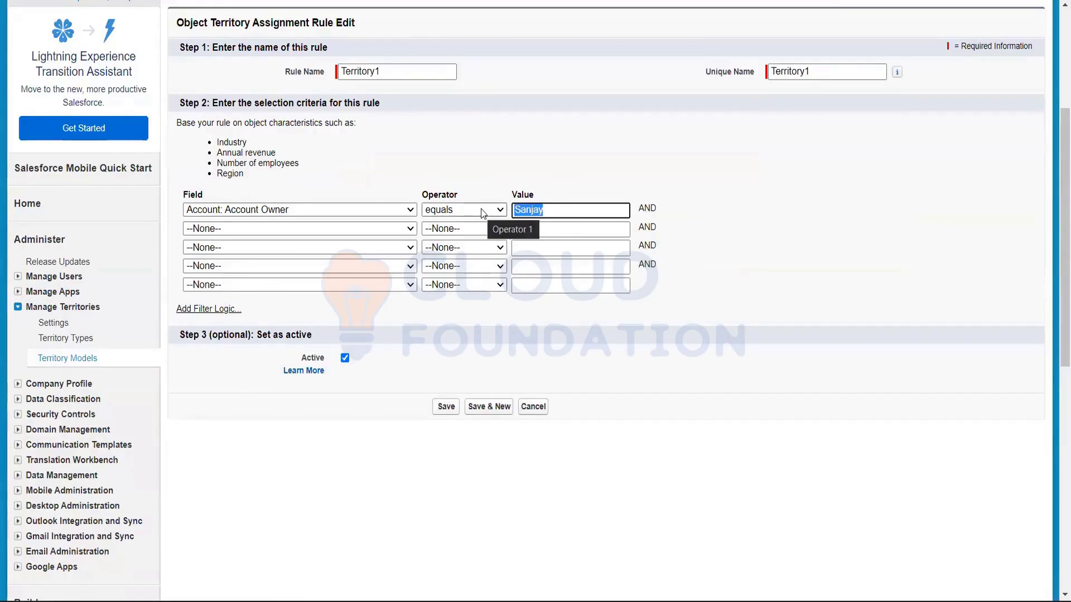
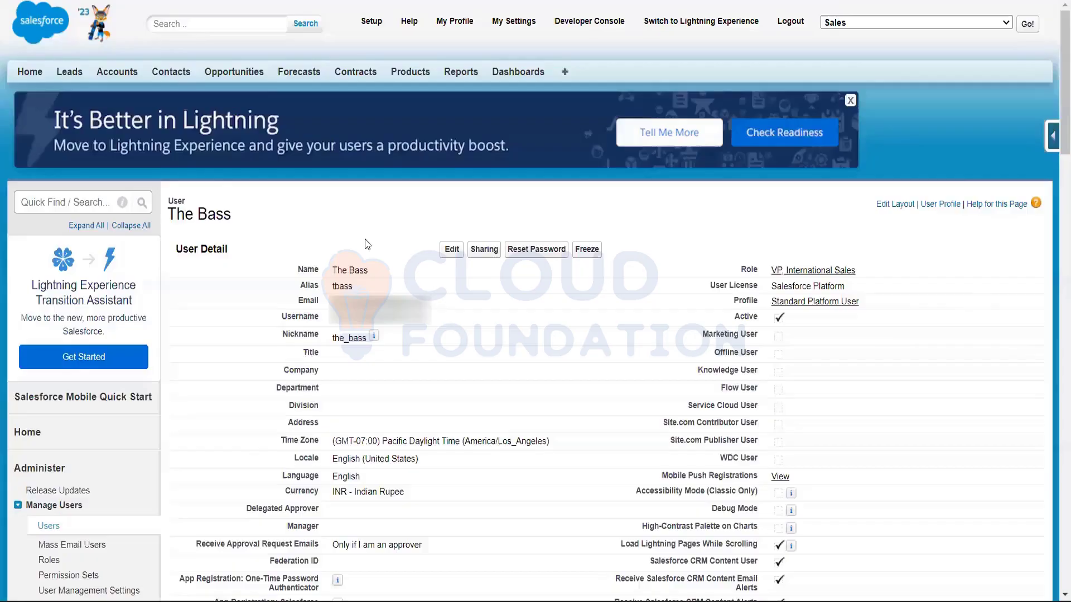
Review the user's detail page and return to the Territory1 rule form to examine its rule name and Account Owner value
{"action": "scroll", "coordinate": [365, 240], "scroll_direction": "down", "scroll_amount": 5}
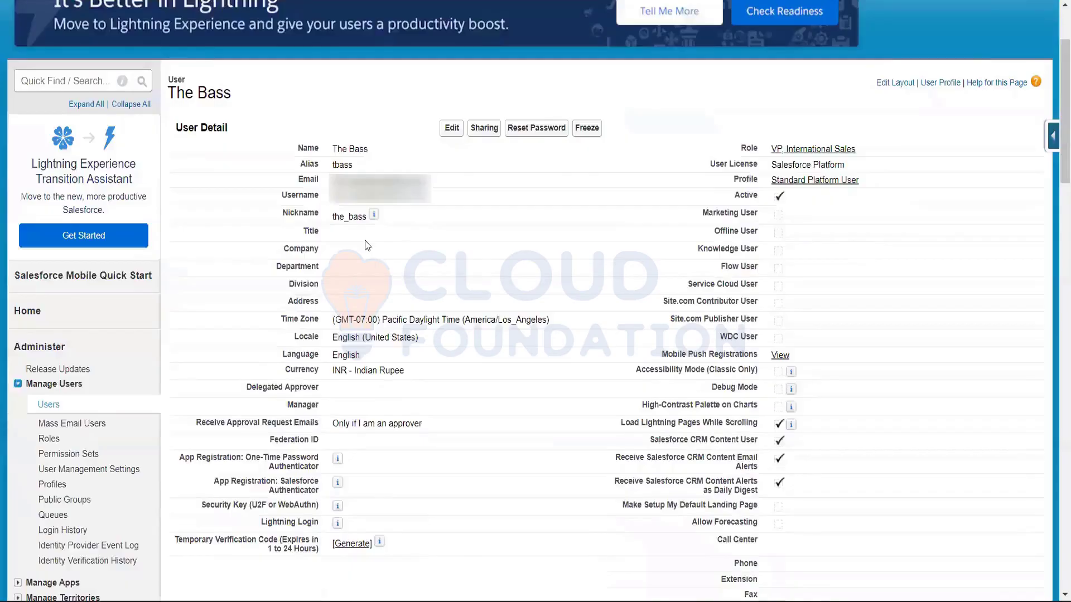
{"action": "scroll", "coordinate": [364, 240], "scroll_direction": "down", "scroll_amount": 3}
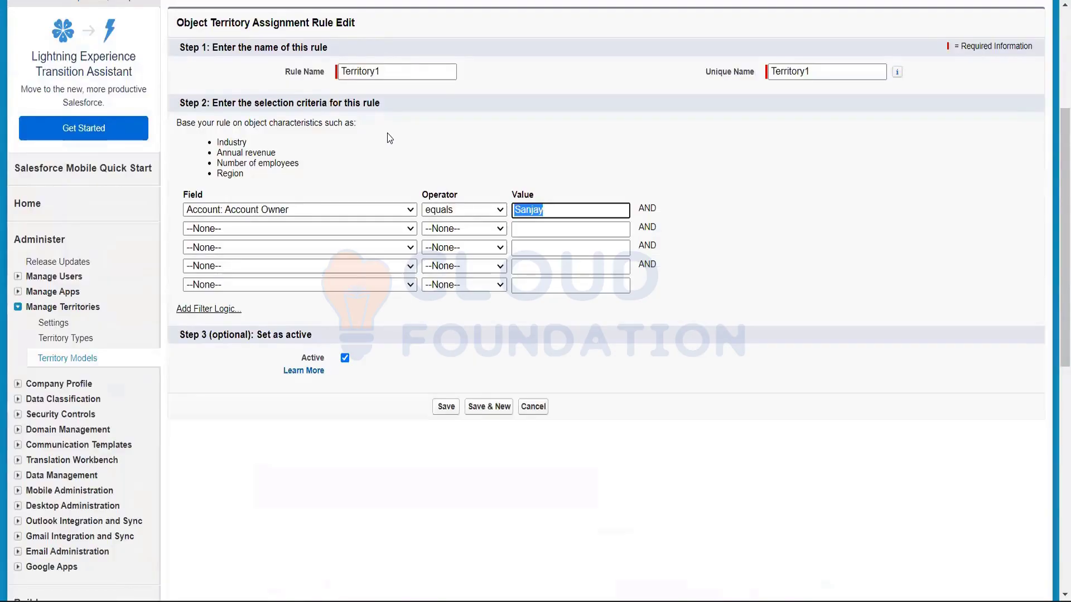
{"action": "left_click", "coordinate": [512, 209]}
{"action": "left_click_drag", "start_coordinate": [560, 210], "coordinate": [503, 211]}
{"action": "left_click", "coordinate": [483, 147]}
{"action": "left_click_drag", "start_coordinate": [442, 71], "coordinate": [316, 81]}
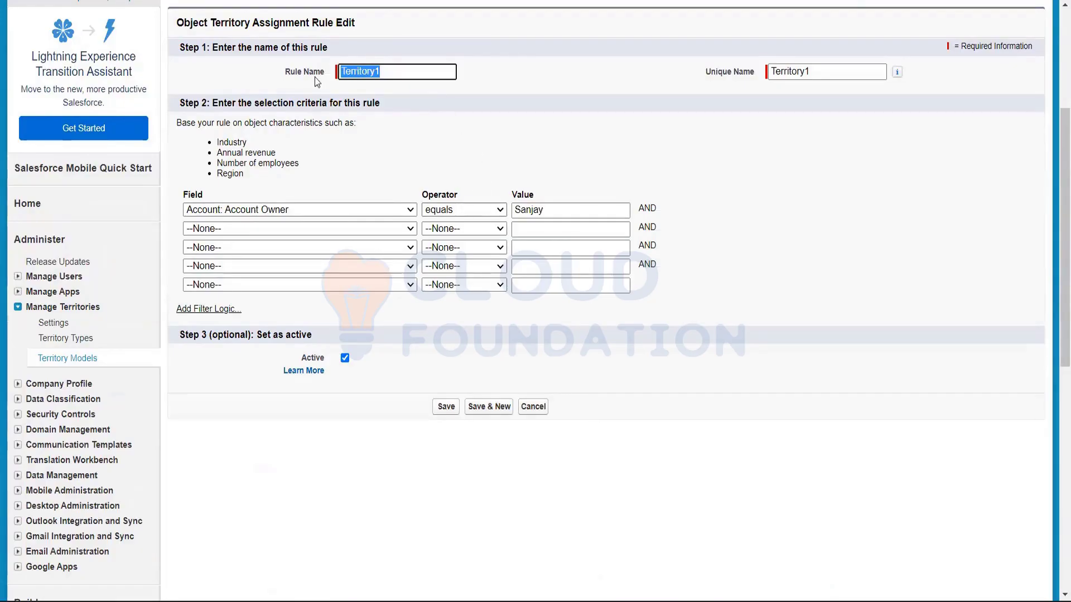
{"action": "left_click", "coordinate": [461, 164]}
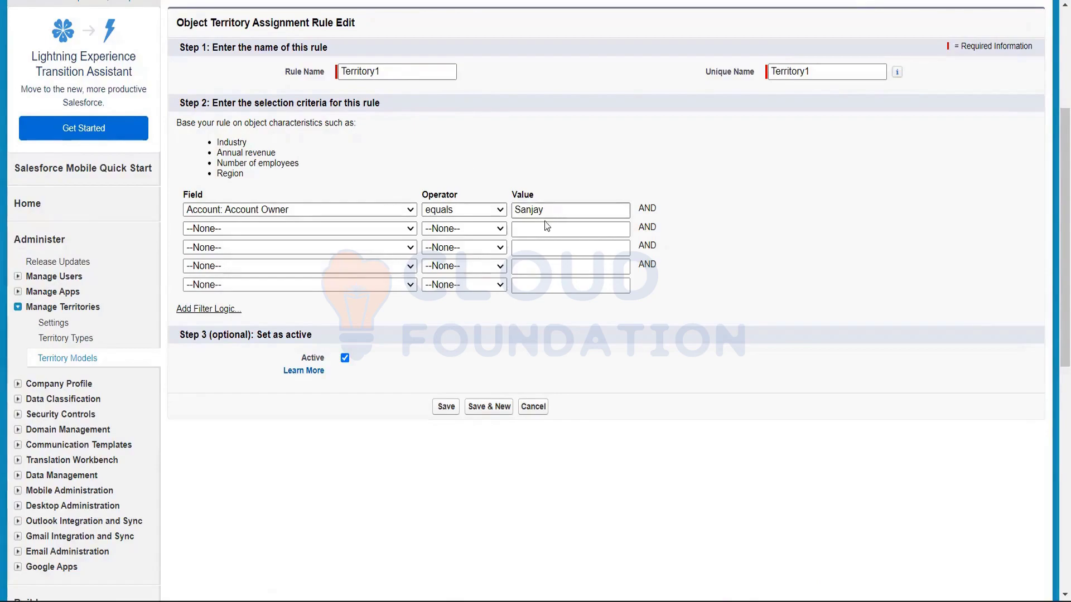
{"action": "left_click_drag", "start_coordinate": [544, 214], "coordinate": [473, 217]}
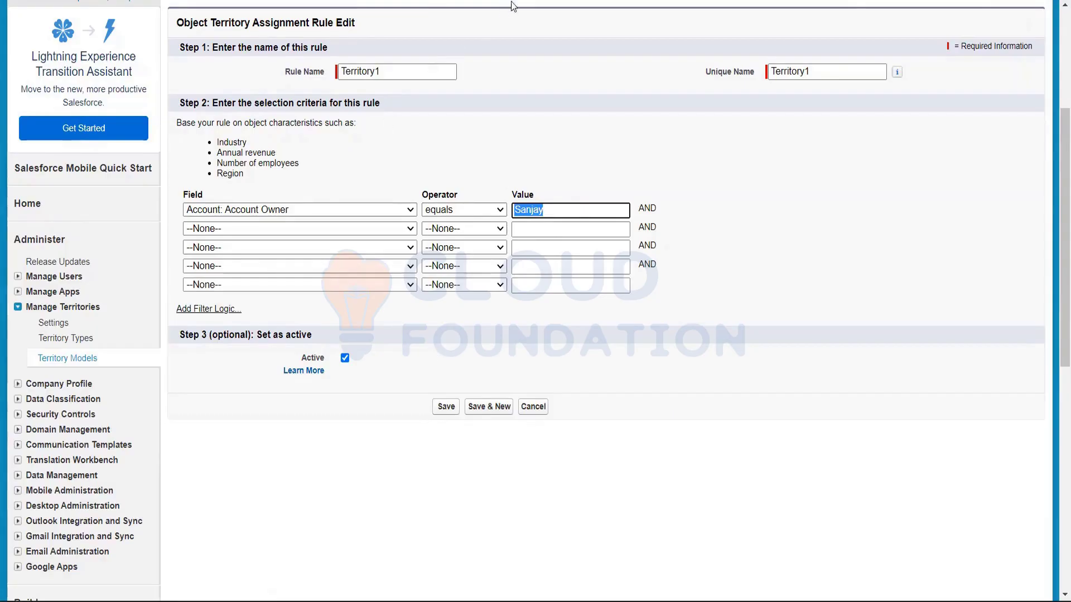
From the user detail page, go to the territory models and review the Test model's details
{"action": "left_click", "coordinate": [273, 1]}
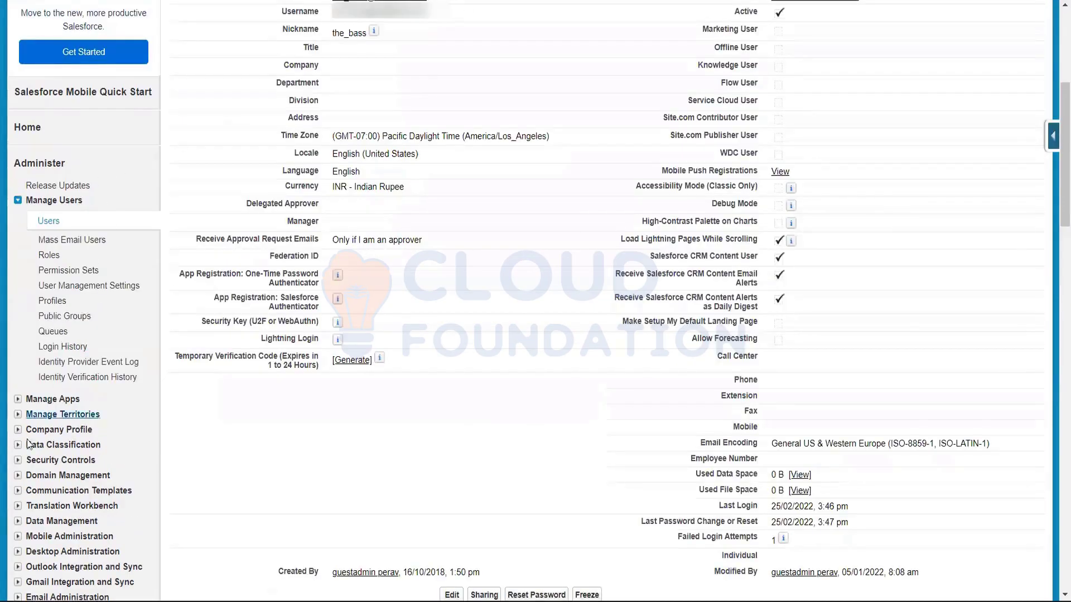
{"action": "left_click", "coordinate": [17, 420]}
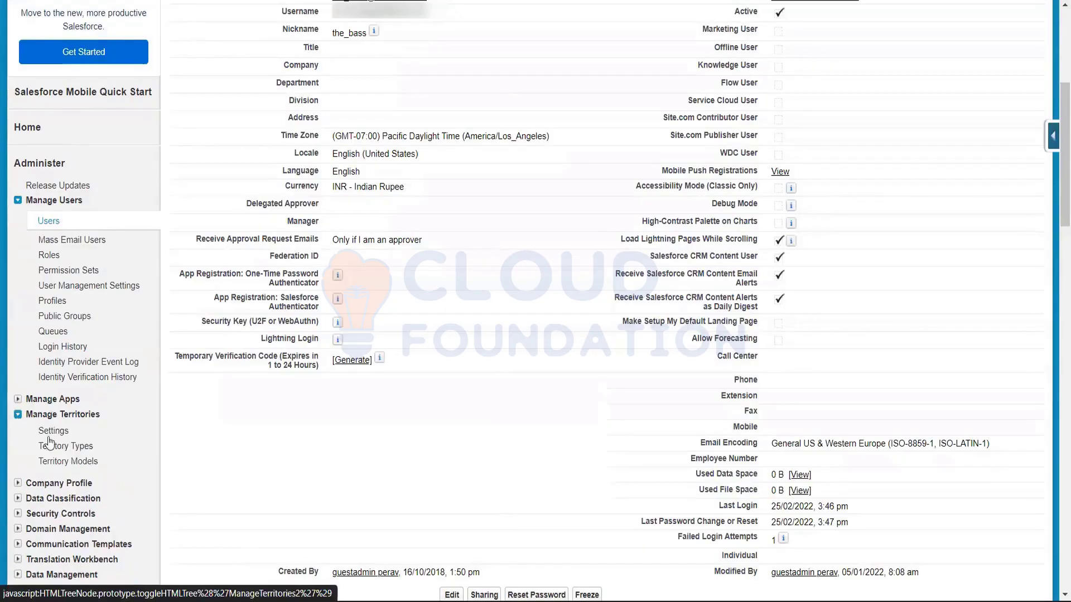
{"action": "left_click", "coordinate": [68, 461]}
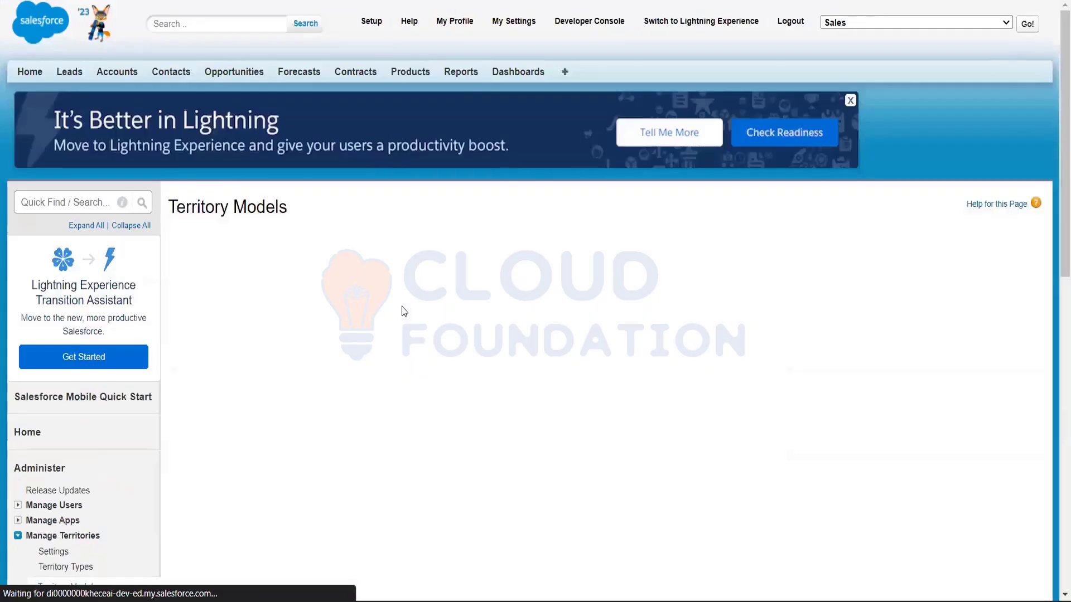
{"action": "scroll", "coordinate": [402, 307], "scroll_direction": "down", "scroll_amount": 2}
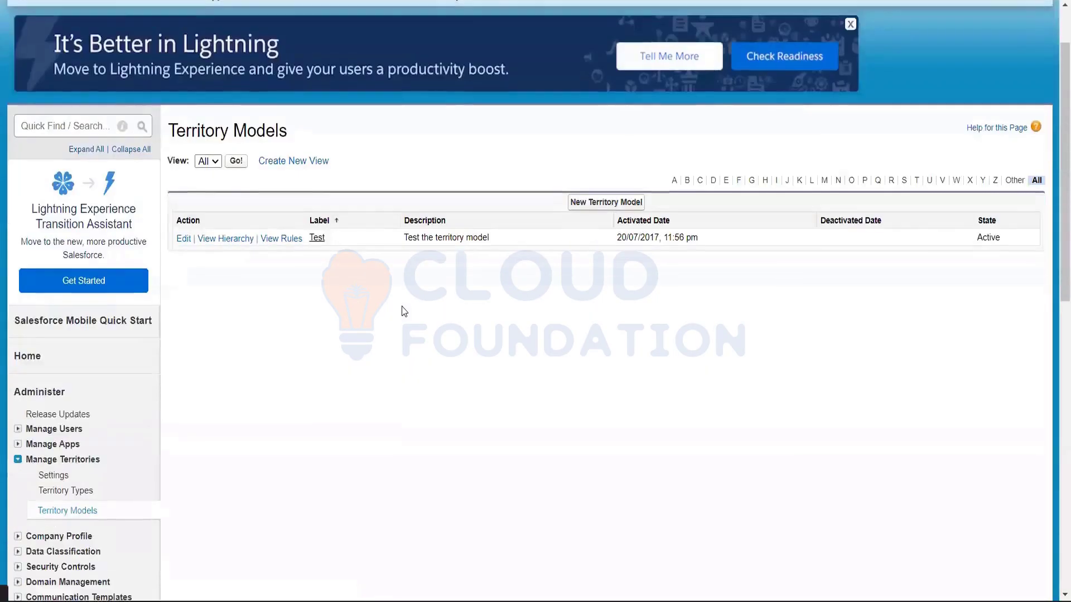
{"action": "left_click", "coordinate": [316, 238]}
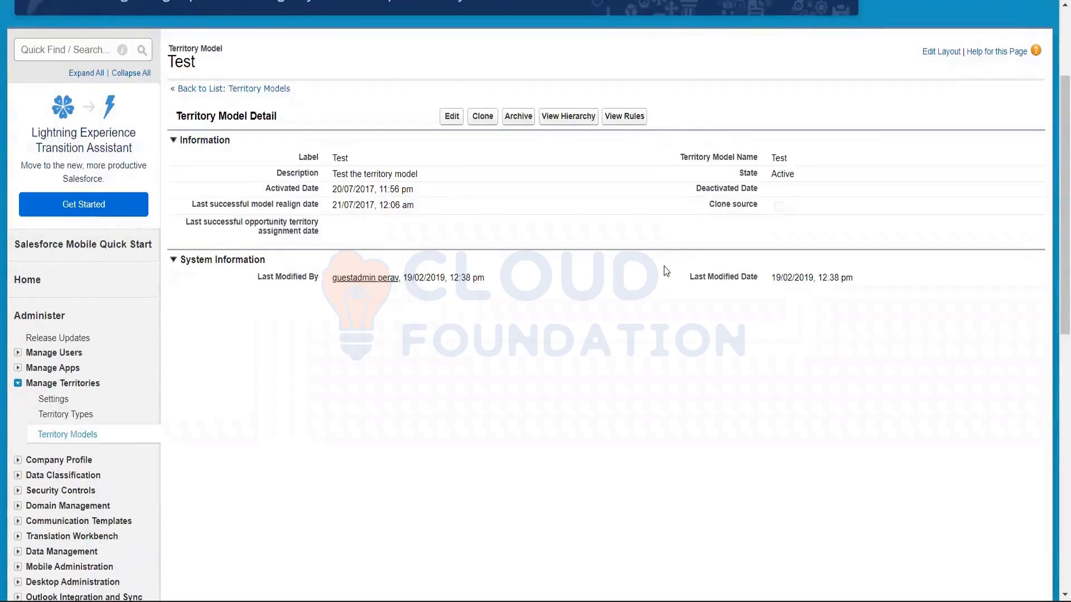
{"action": "scroll", "coordinate": [448, 259], "scroll_direction": "down", "scroll_amount": 3}
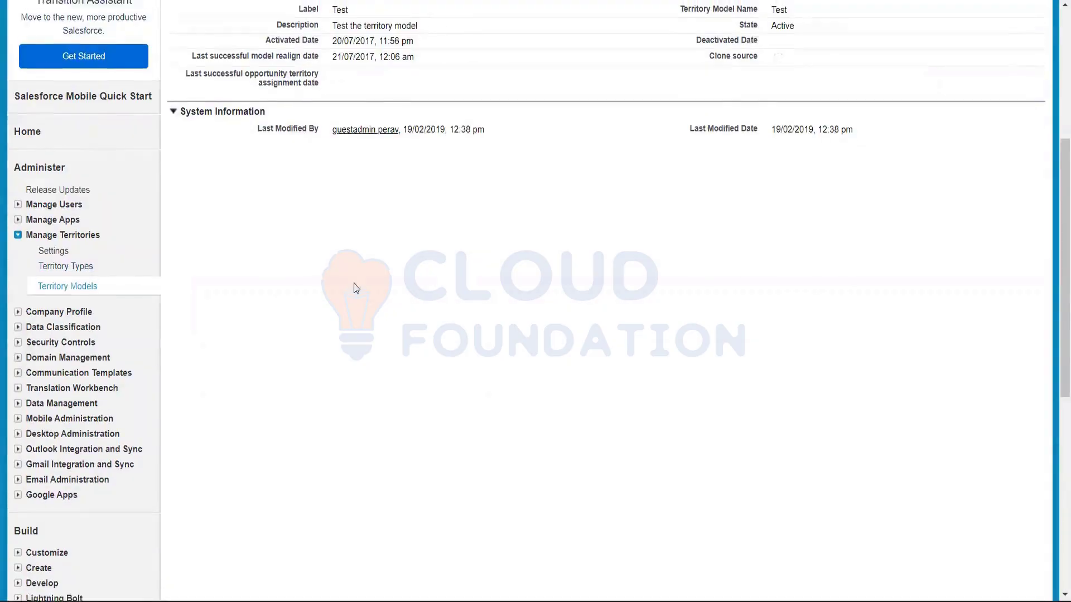
{"action": "scroll", "coordinate": [251, 301], "scroll_direction": "up", "scroll_amount": 3}
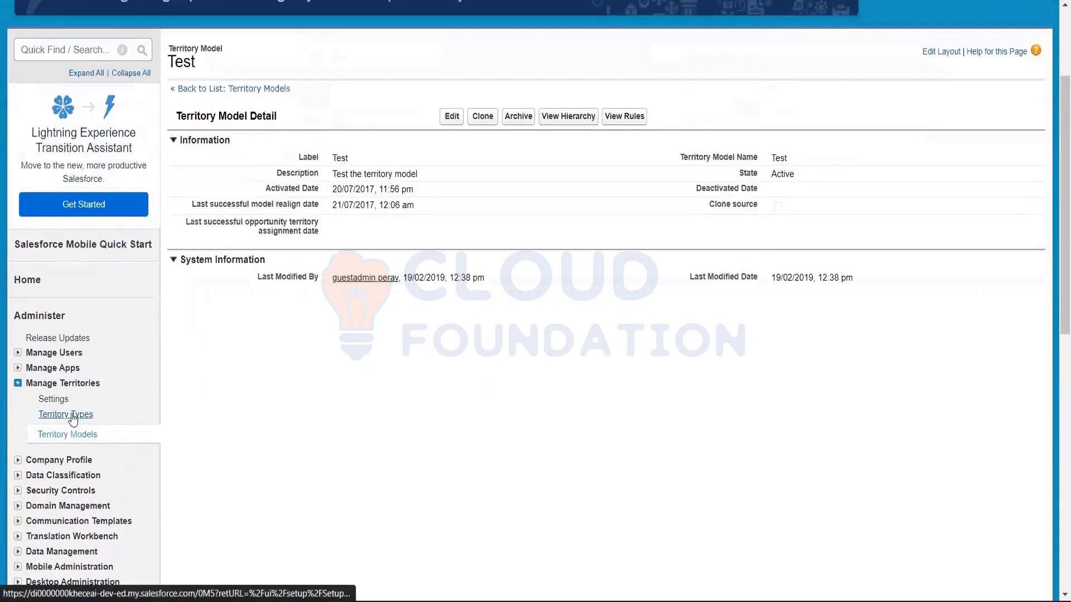
Open the Test model's assignment rules and examine the Territory2 rule's criteria
{"action": "left_click", "coordinate": [623, 116]}
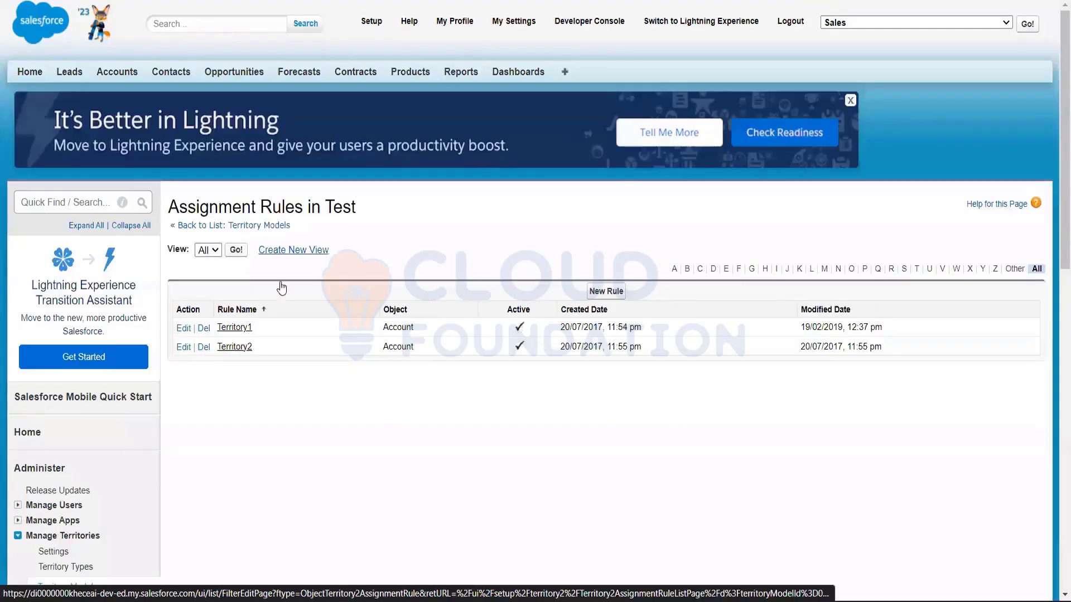
{"action": "left_click", "coordinate": [235, 347]}
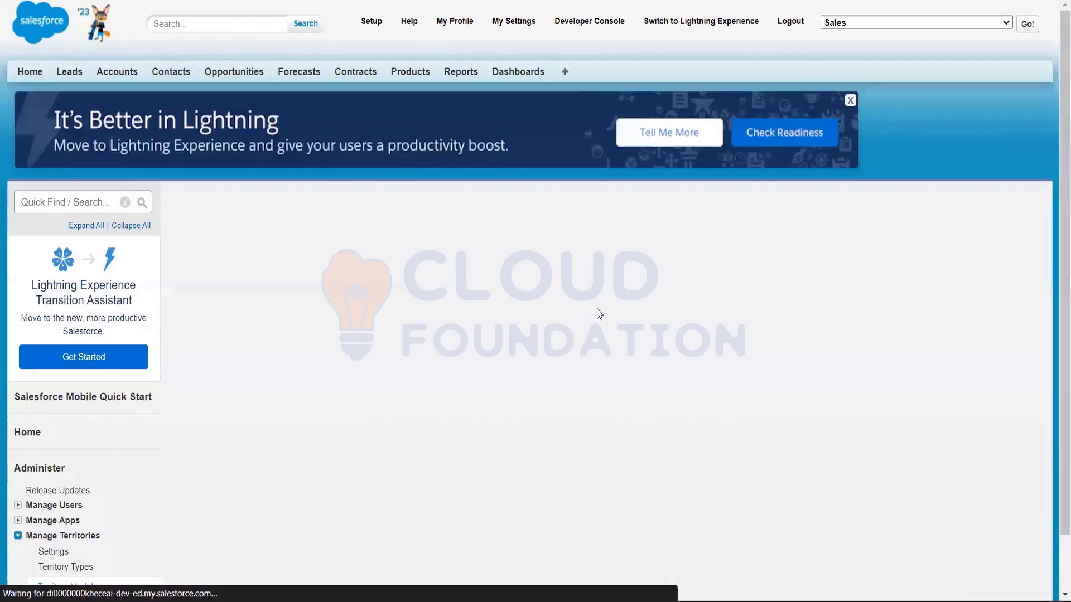
{"action": "scroll", "coordinate": [595, 313], "scroll_direction": "down", "scroll_amount": 2}
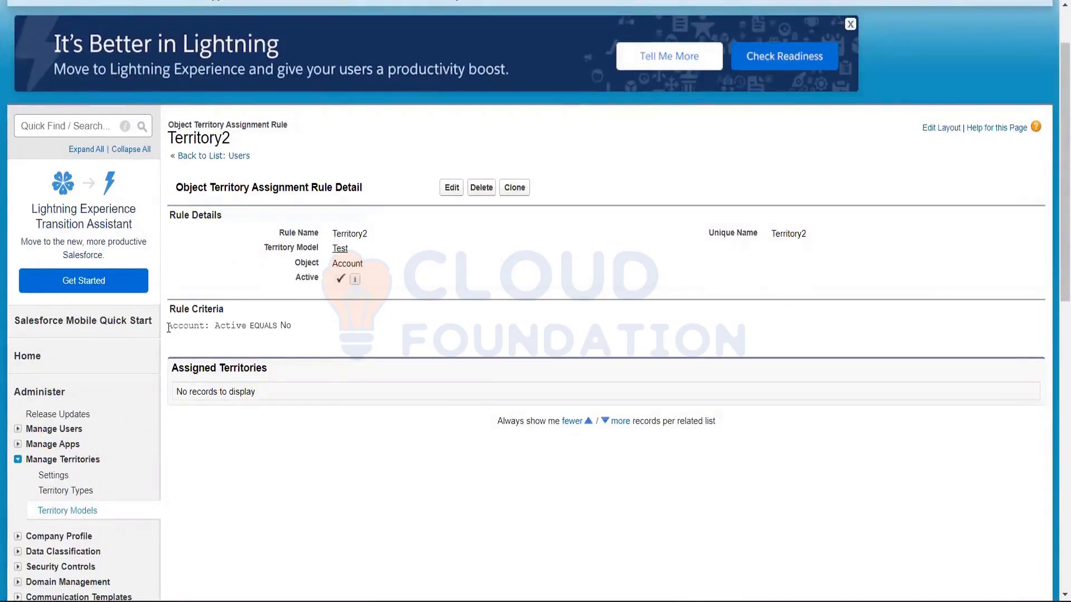
{"action": "left_click_drag", "start_coordinate": [167, 326], "coordinate": [343, 333]}
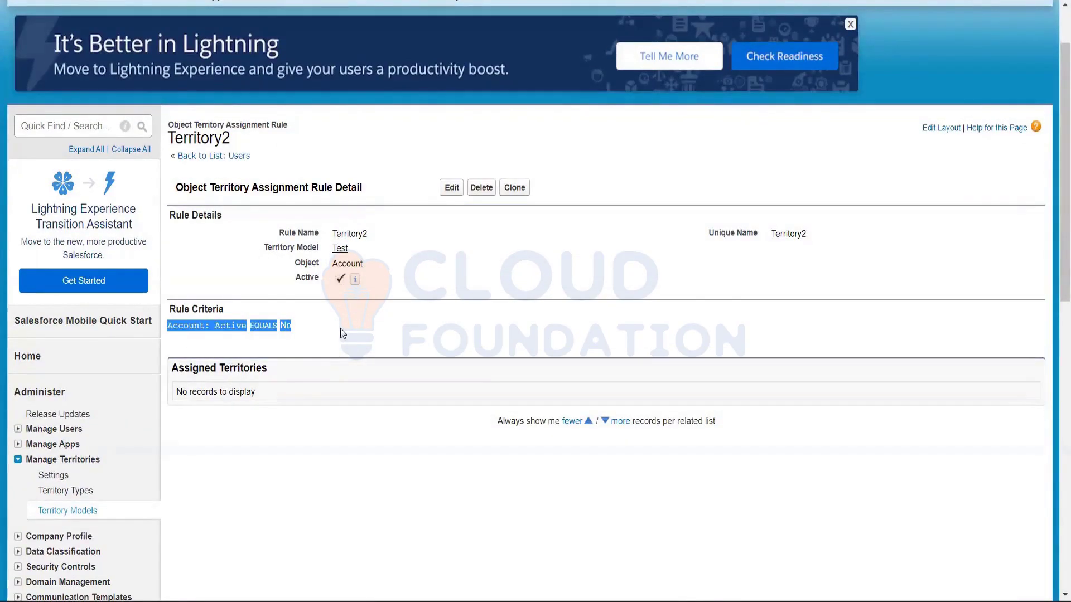
Edit the Territory2 assignment rule and change its first criterion's field to Account: Billing City
{"action": "left_click", "coordinate": [444, 191]}
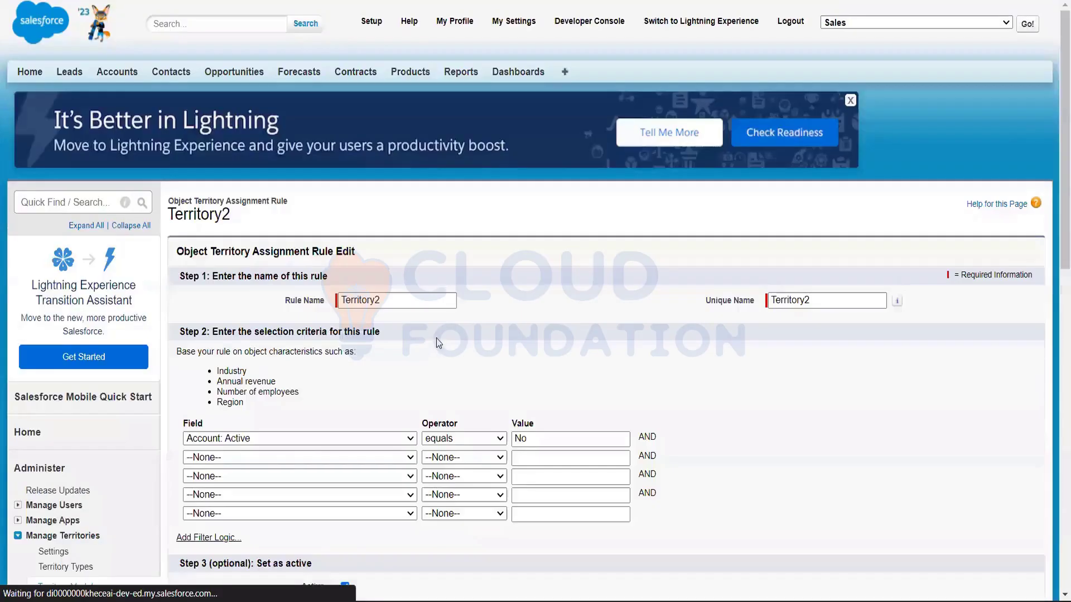
{"action": "scroll", "coordinate": [267, 280], "scroll_direction": "down", "scroll_amount": 2}
{"action": "left_click", "coordinate": [281, 286]}
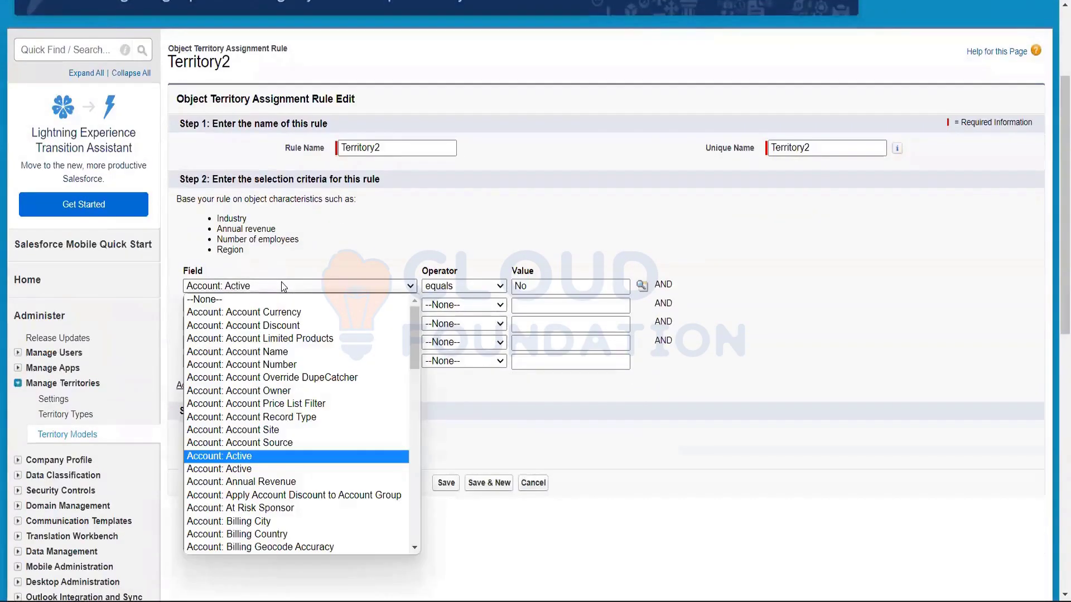
{"action": "scroll", "coordinate": [286, 456], "scroll_direction": "down", "scroll_amount": 6}
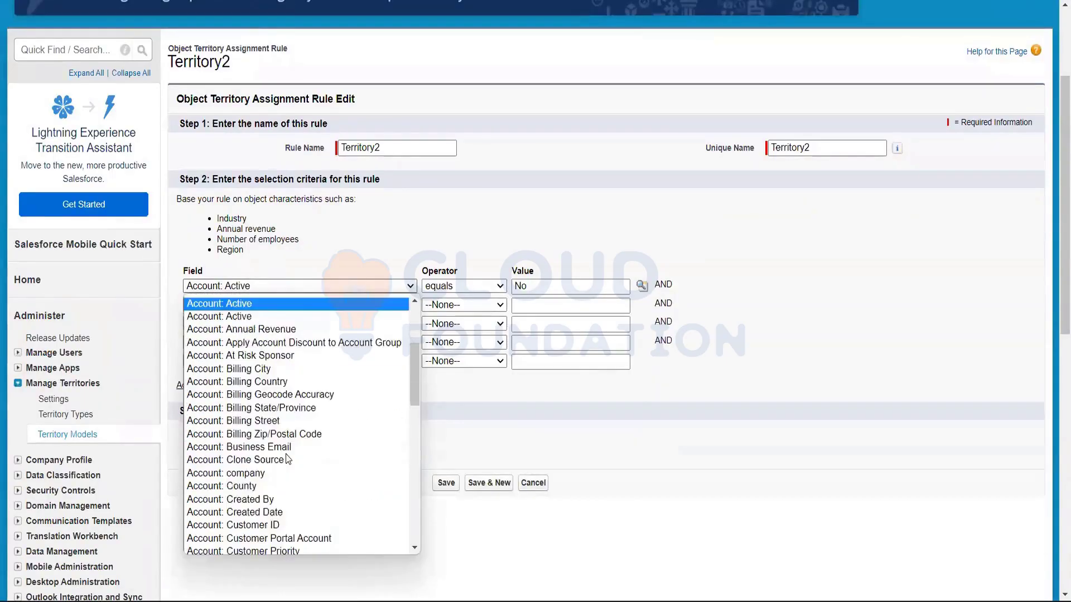
{"action": "scroll", "coordinate": [288, 458], "scroll_direction": "down", "scroll_amount": 12}
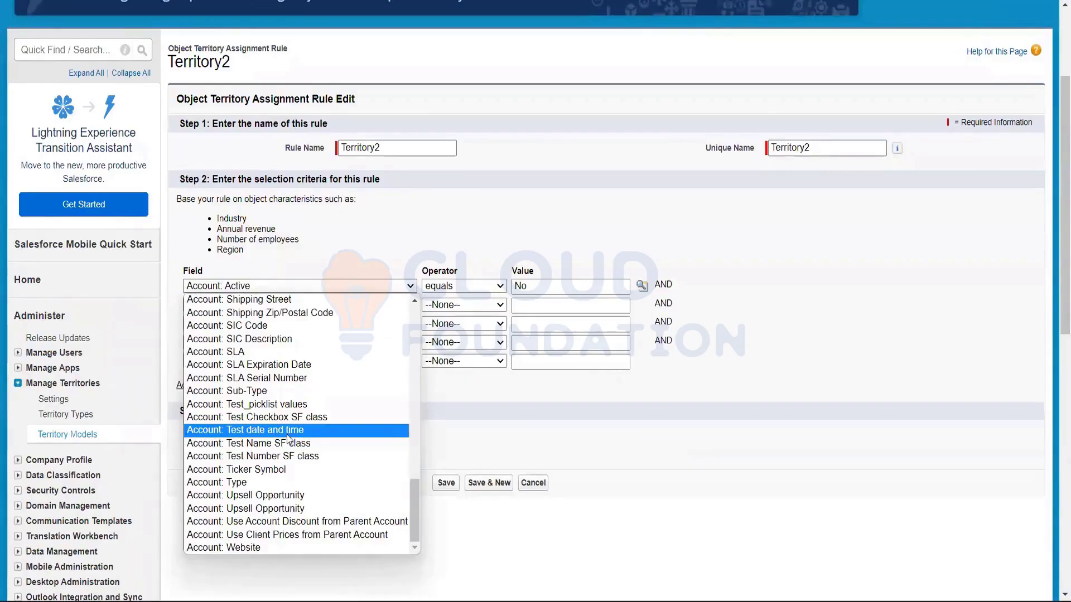
{"action": "scroll", "coordinate": [288, 441], "scroll_direction": "up", "scroll_amount": 6}
{"action": "scroll", "coordinate": [290, 439], "scroll_direction": "down", "scroll_amount": 3}
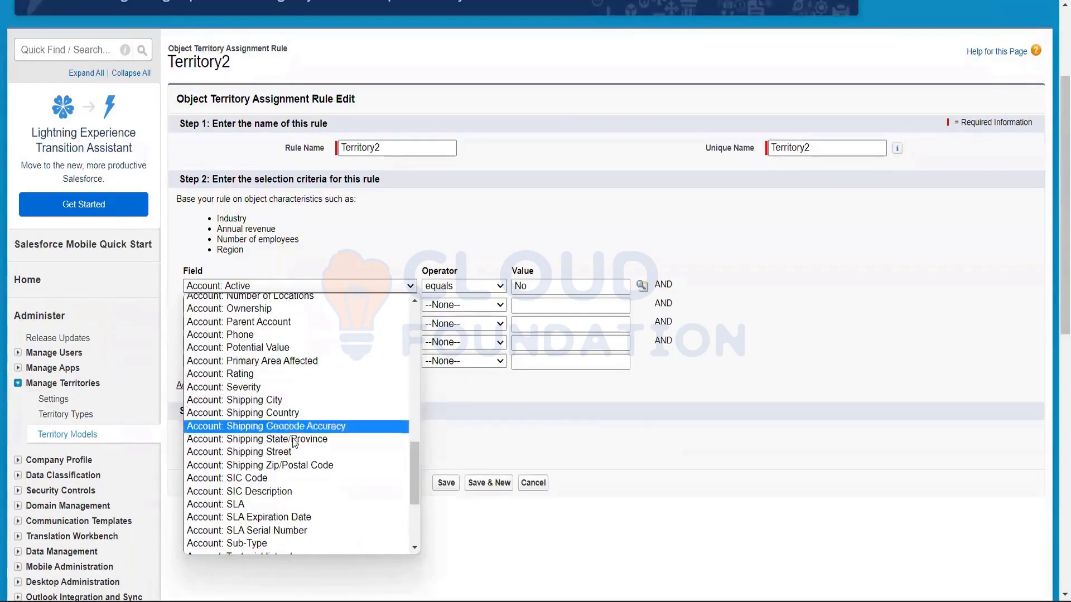
{"action": "scroll", "coordinate": [303, 392], "scroll_direction": "up", "scroll_amount": 10}
{"action": "scroll", "coordinate": [304, 392], "scroll_direction": "up", "scroll_amount": 3}
{"action": "scroll", "coordinate": [302, 390], "scroll_direction": "down", "scroll_amount": 4}
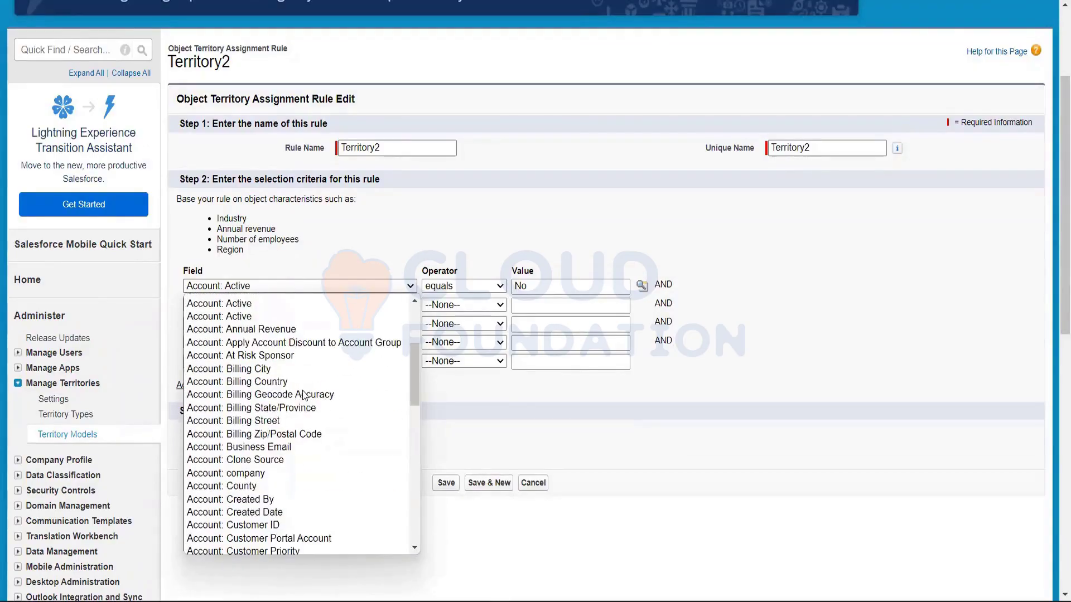
{"action": "left_click", "coordinate": [265, 369]}
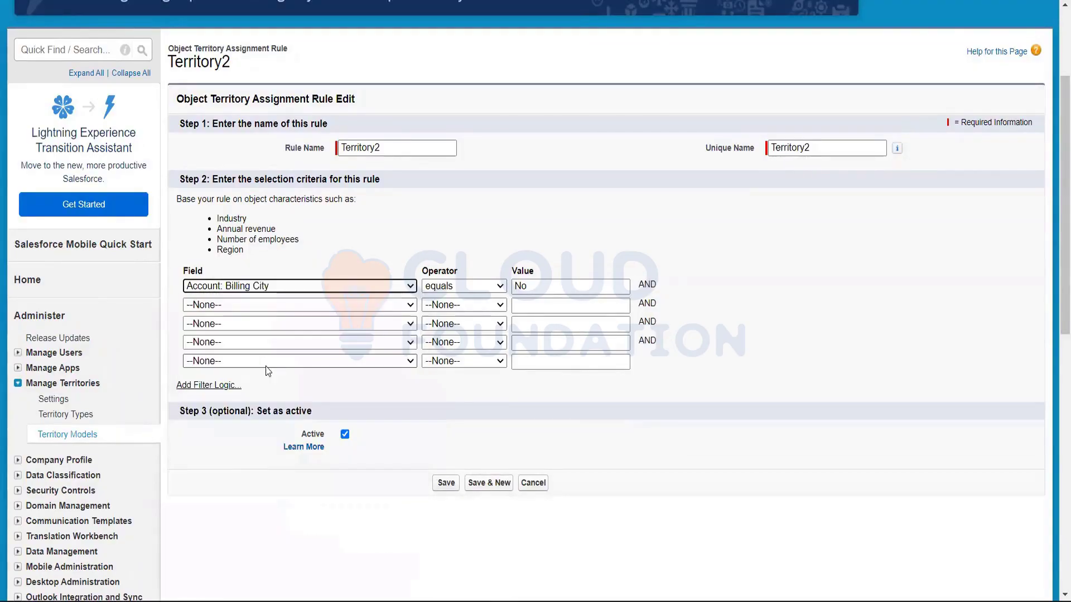
Set the Billing City criterion's value to Tirupathi, save the Territory2 assignment rule and check its saved criteria
{"action": "double_click", "coordinate": [530, 284]}
{"action": "key", "text": "BackSpace"}
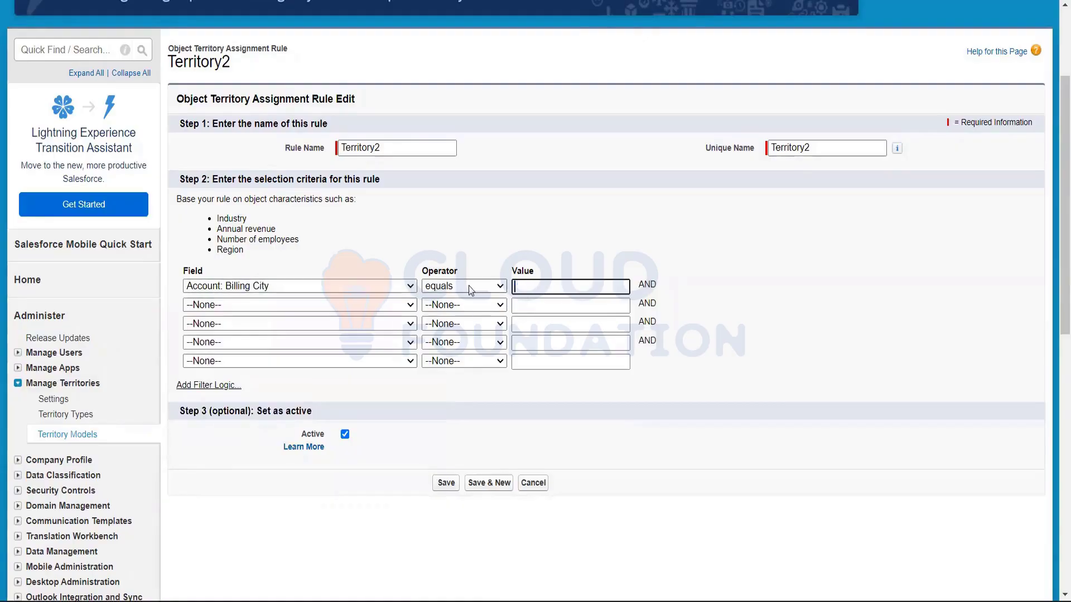
{"action": "type", "text": "Tirupathi"}
{"action": "left_click", "coordinate": [763, 225]}
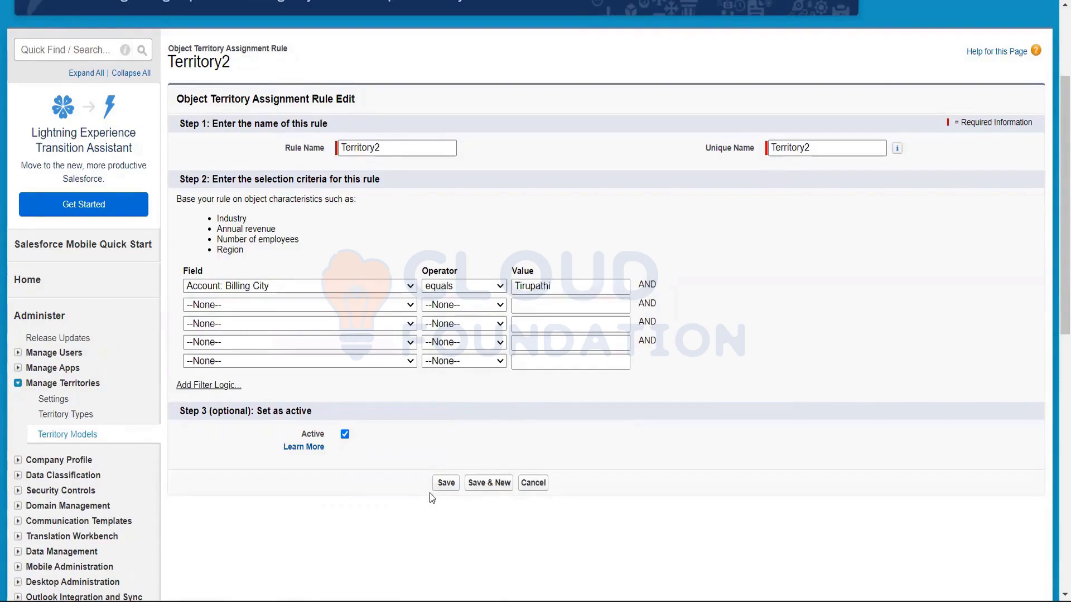
{"action": "left_click", "coordinate": [445, 483]}
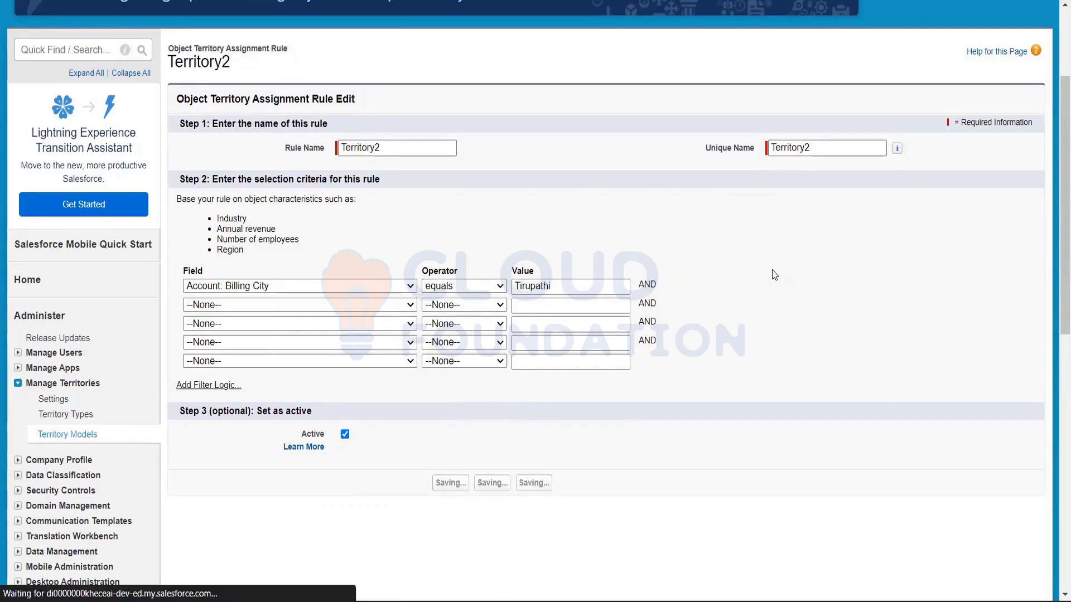
{"action": "scroll", "coordinate": [772, 269], "scroll_direction": "down", "scroll_amount": 2}
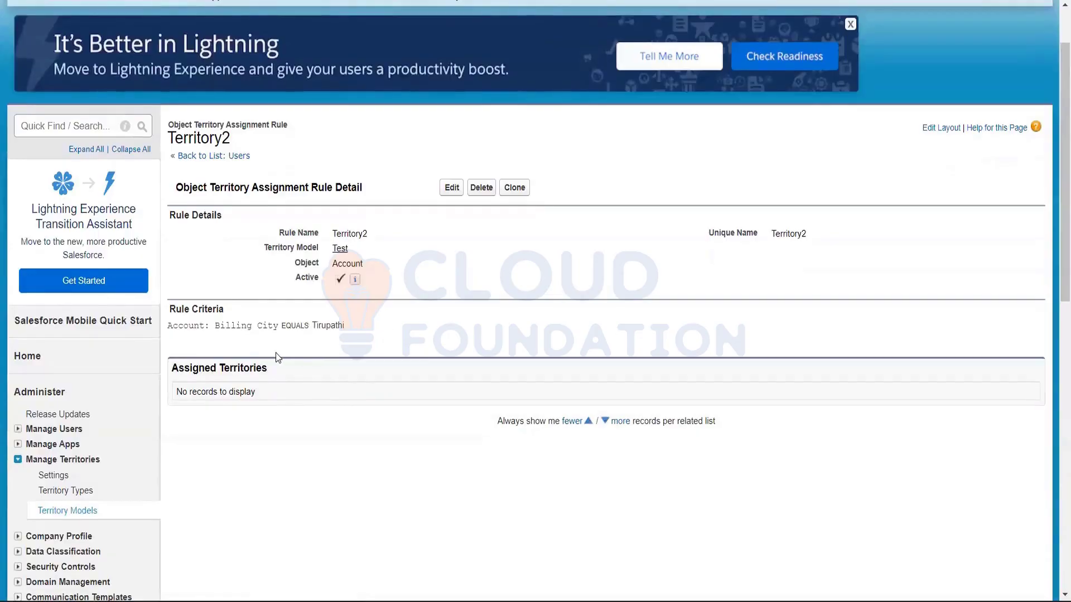
{"action": "left_click_drag", "start_coordinate": [170, 328], "coordinate": [388, 329]}
{"action": "left_click", "coordinate": [387, 326]}
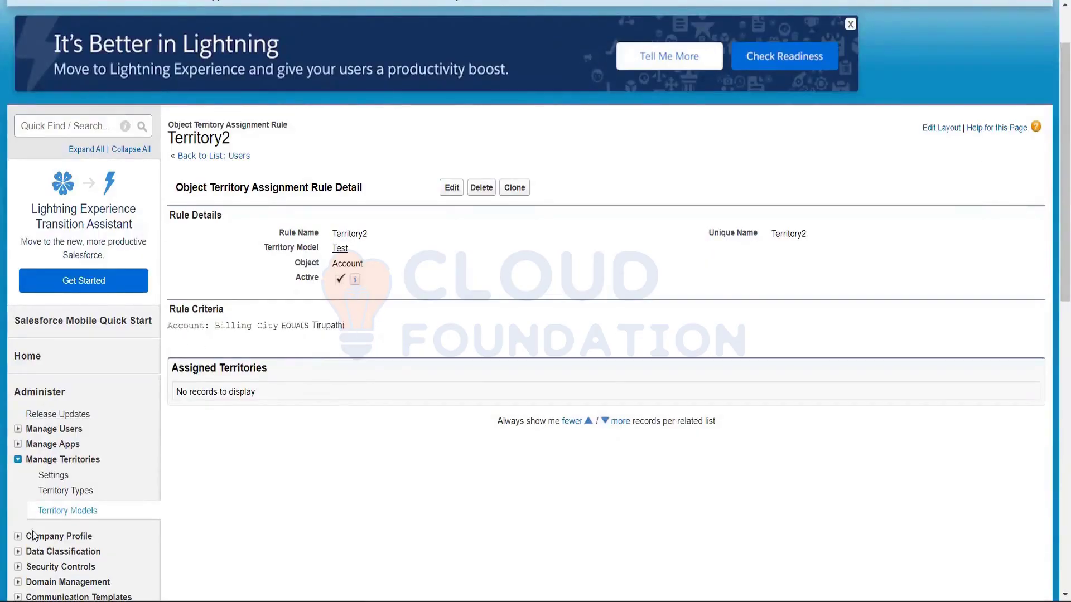
Open the Territory2 territory type for editing, review its label, description, type name and priority, and leave without changes
{"action": "left_click", "coordinate": [72, 491]}
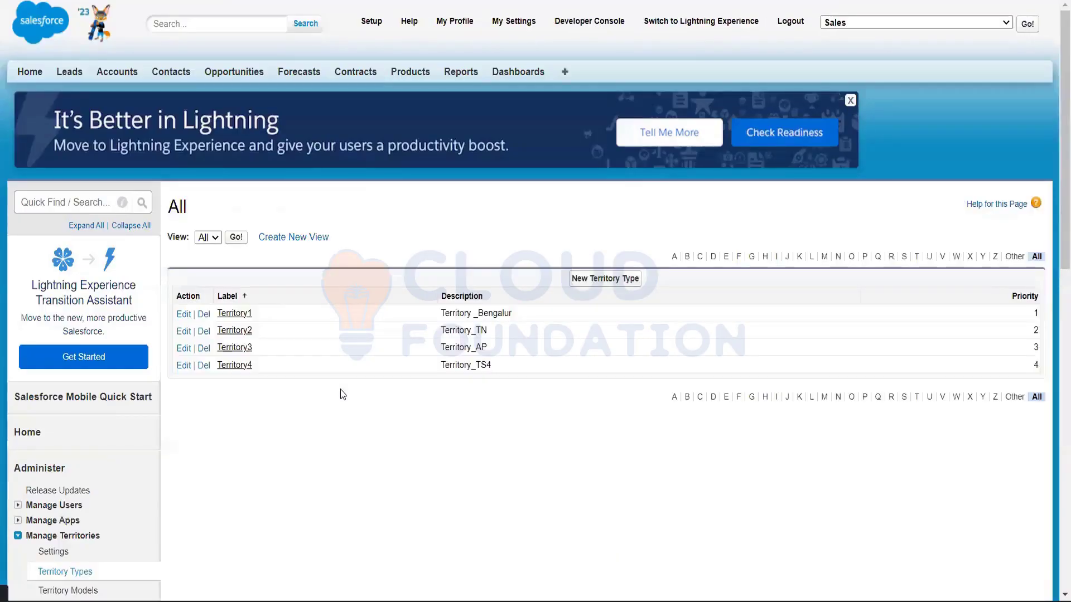
{"action": "left_click", "coordinate": [241, 332]}
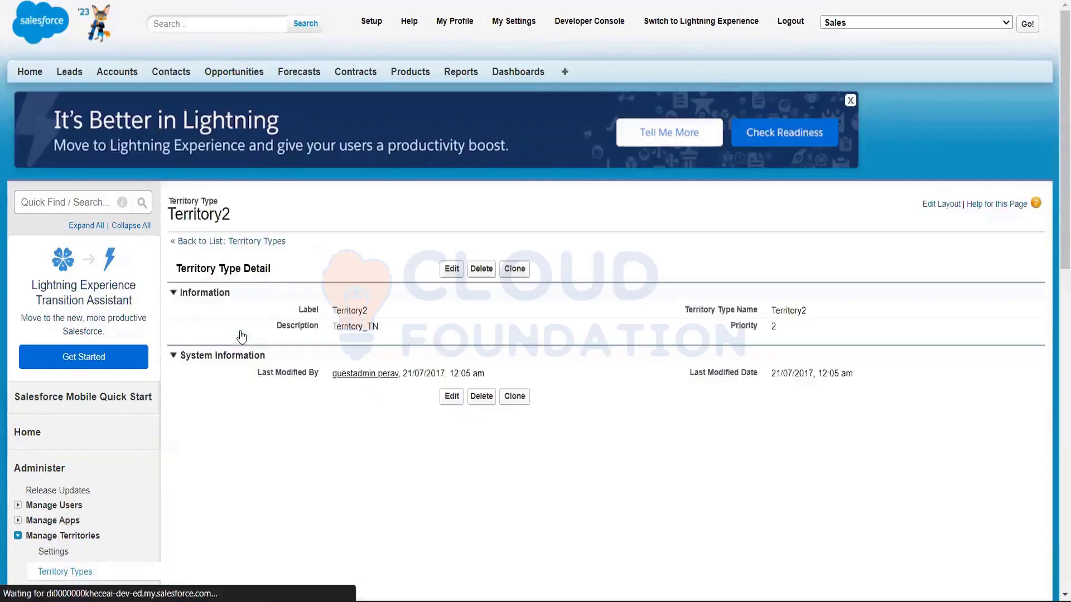
{"action": "left_click", "coordinate": [452, 269]}
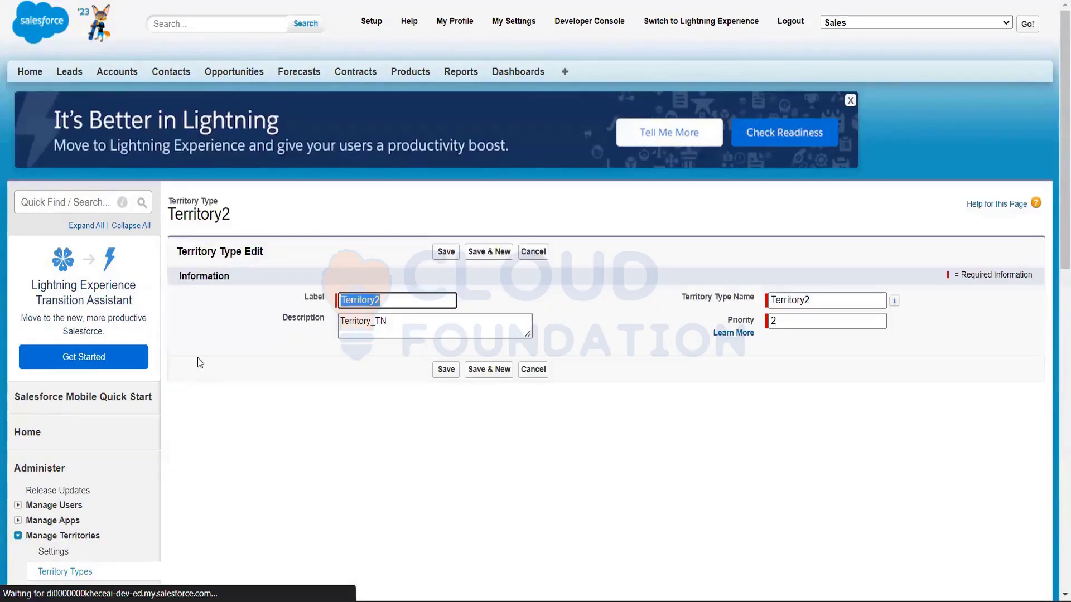
{"action": "left_click", "coordinate": [404, 327]}
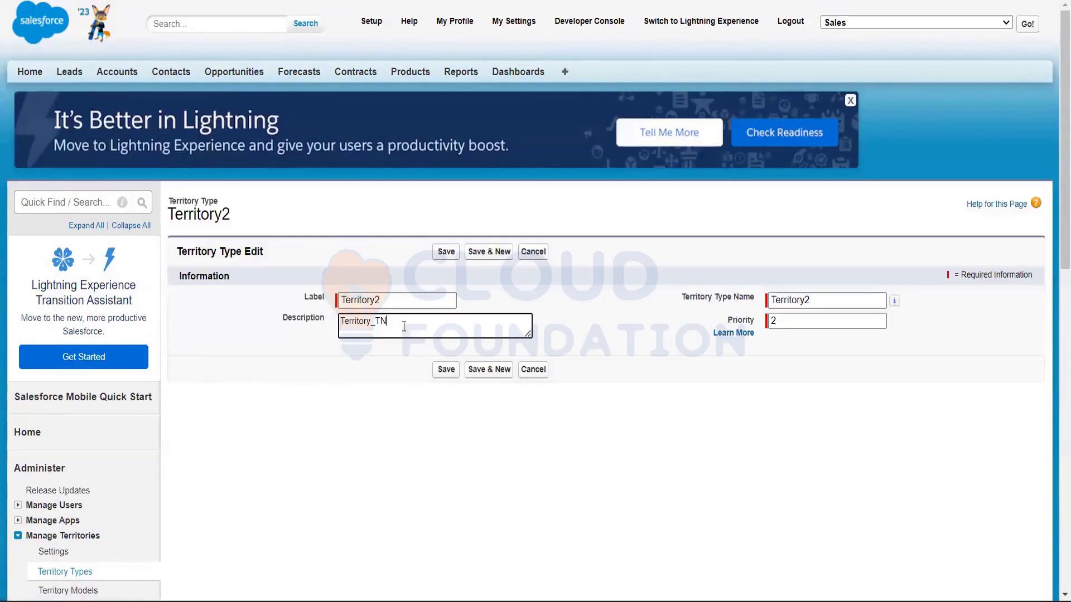
{"action": "left_click", "coordinate": [785, 320]}
{"action": "left_click", "coordinate": [827, 301]}
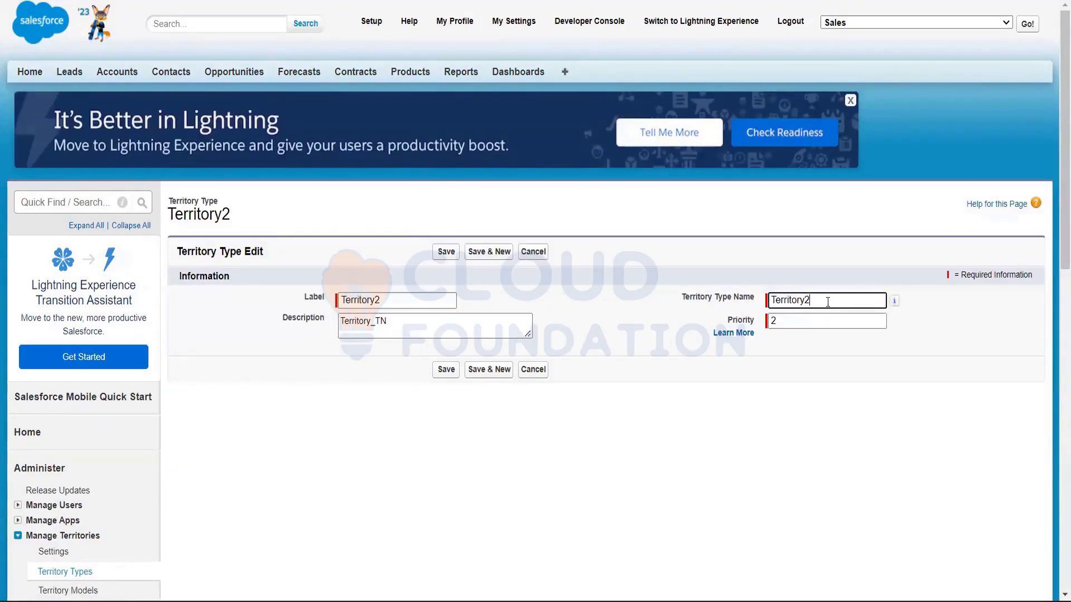
{"action": "left_click", "coordinate": [435, 301]}
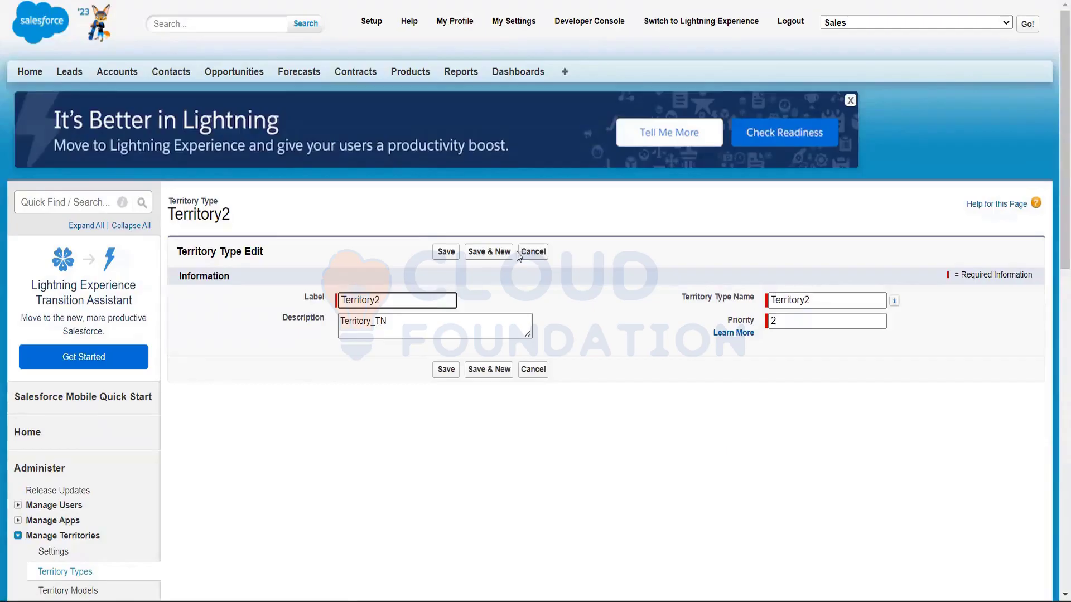
{"action": "left_click", "coordinate": [532, 252]}
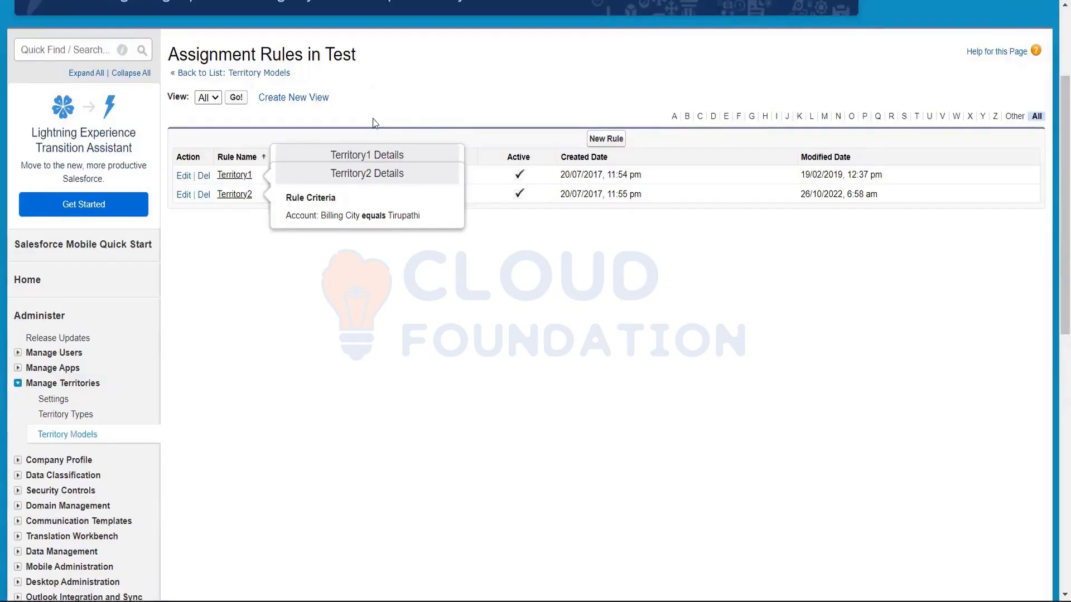
View the Test model's territory hierarchy and look at the blank new territory form without creating anything
{"action": "left_click", "coordinate": [68, 435]}
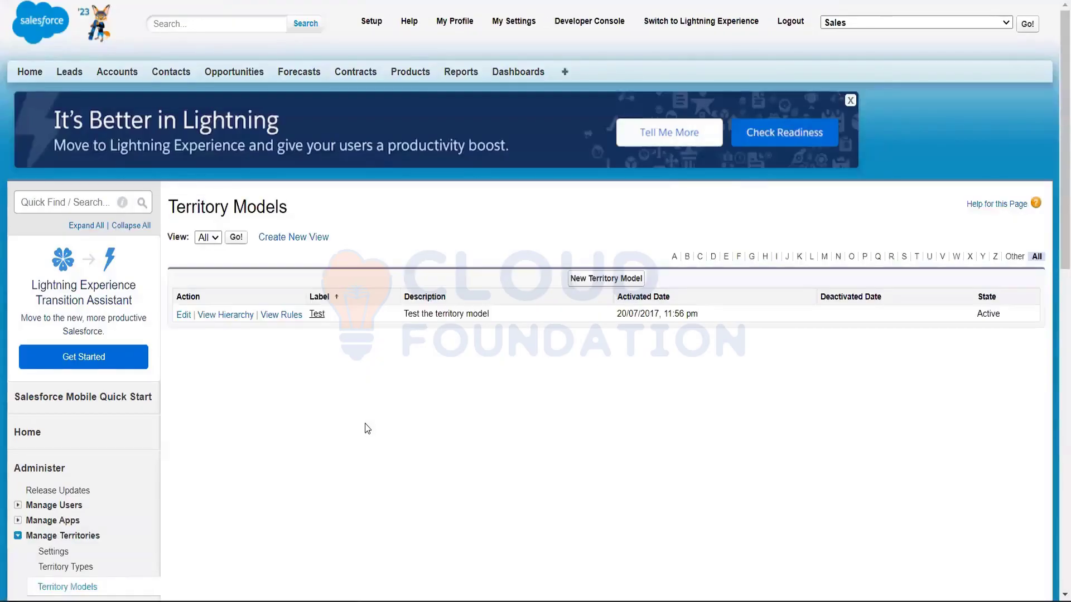
{"action": "left_click", "coordinate": [224, 315]}
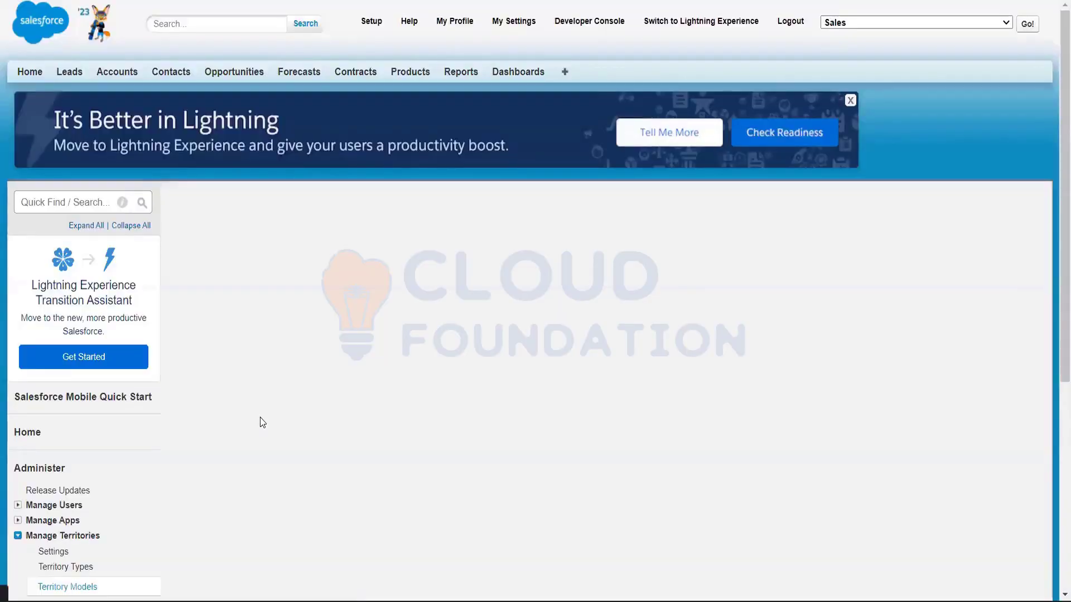
{"action": "scroll", "coordinate": [260, 417], "scroll_direction": "down", "scroll_amount": 2}
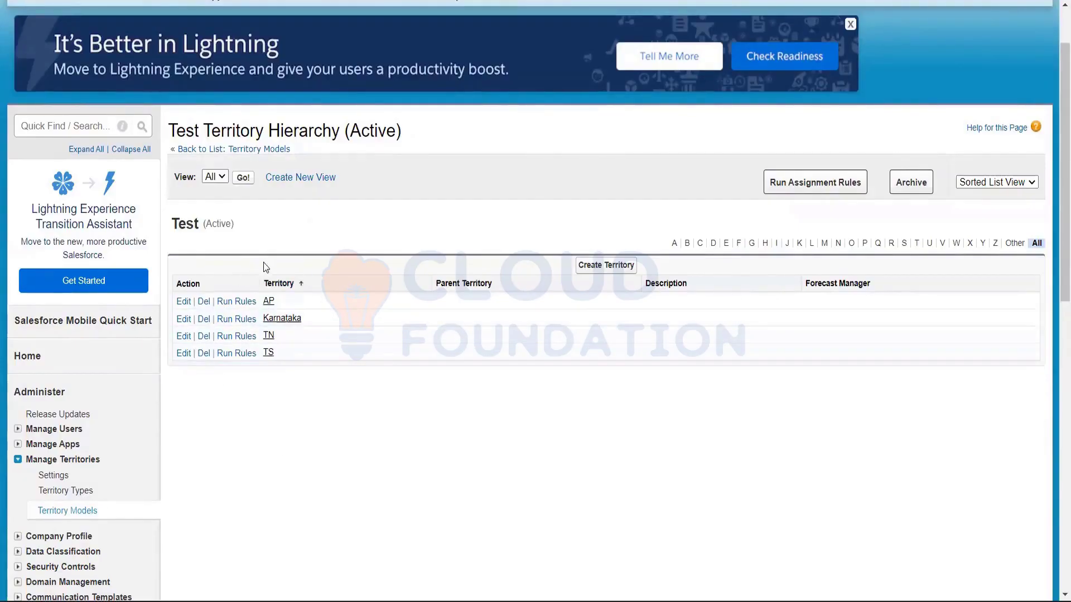
{"action": "left_click", "coordinate": [599, 268]}
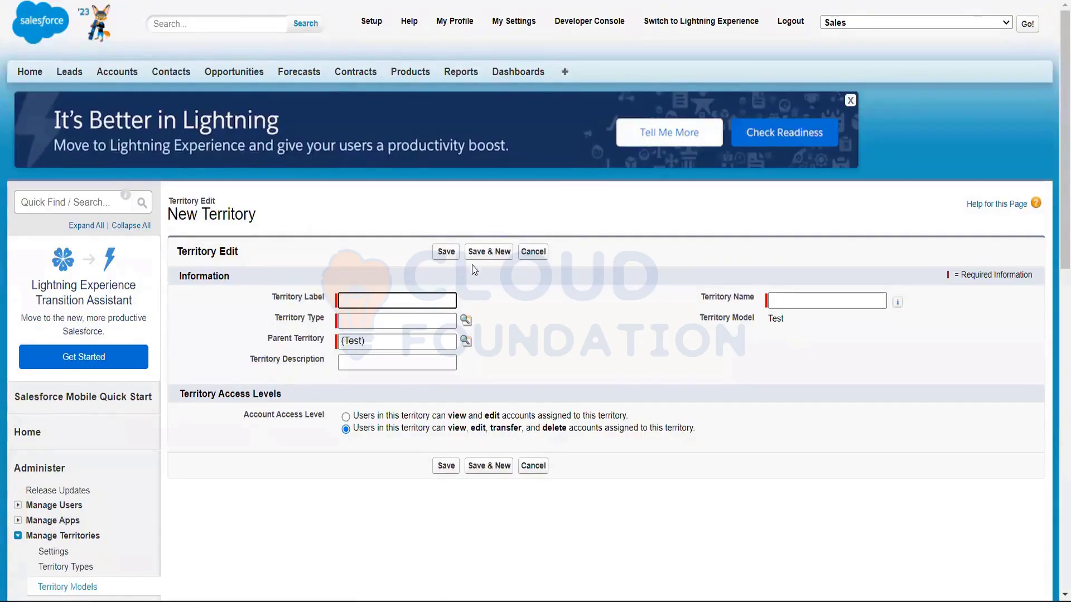
{"action": "left_click", "coordinate": [541, 256]}
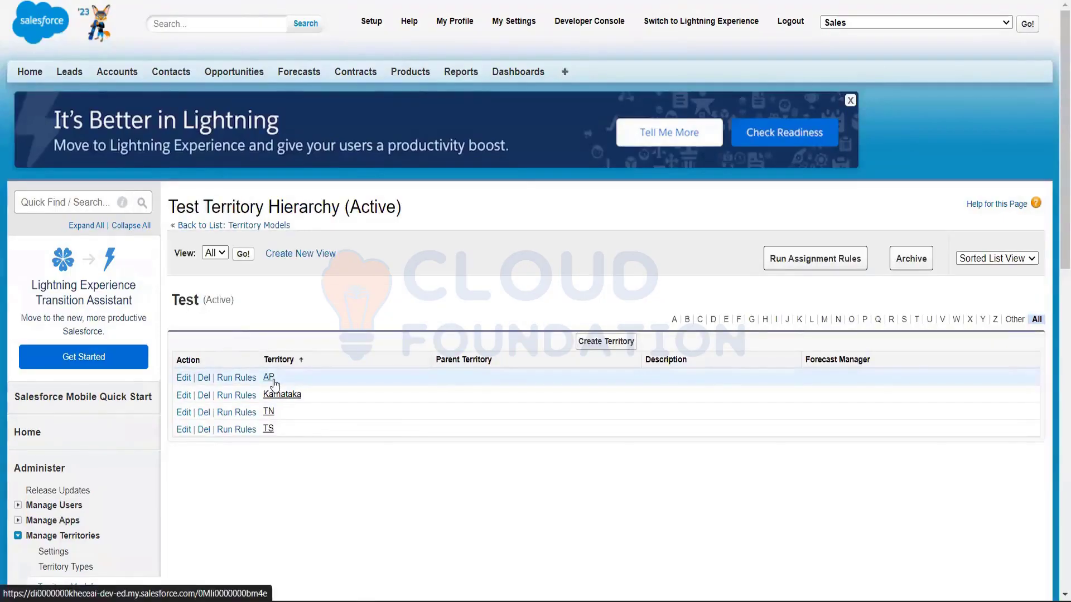
Open the AP territory from the hierarchy and examine its account access level alongside its assigned users
{"action": "left_click", "coordinate": [270, 379]}
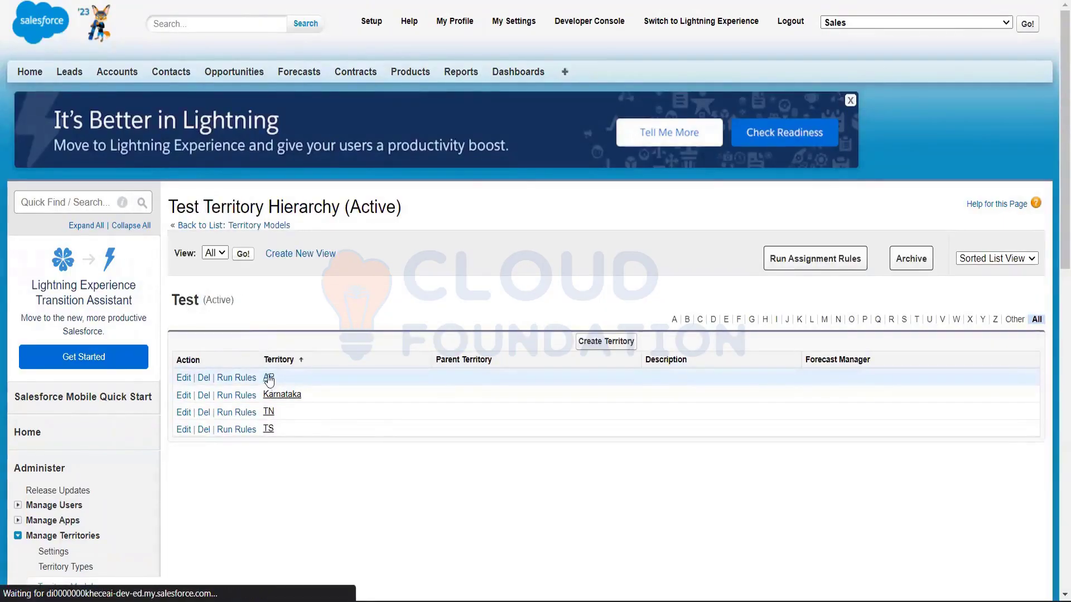
{"action": "scroll", "coordinate": [389, 292], "scroll_direction": "down", "scroll_amount": 2}
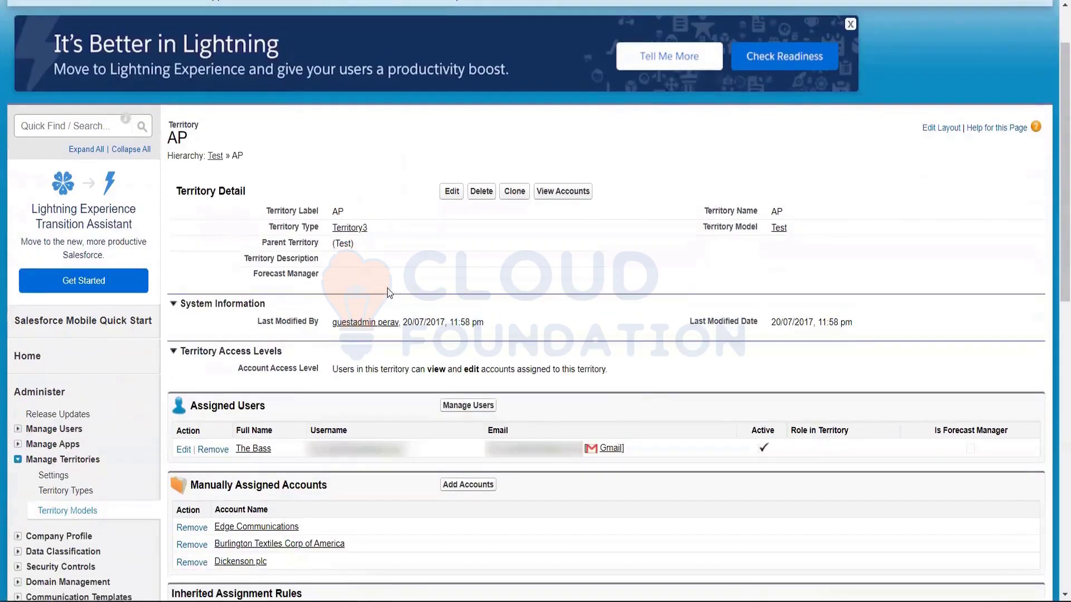
{"action": "left_click_drag", "start_coordinate": [226, 378], "coordinate": [446, 371]}
{"action": "left_click", "coordinate": [647, 374]}
{"action": "triple_click", "coordinate": [647, 374]}
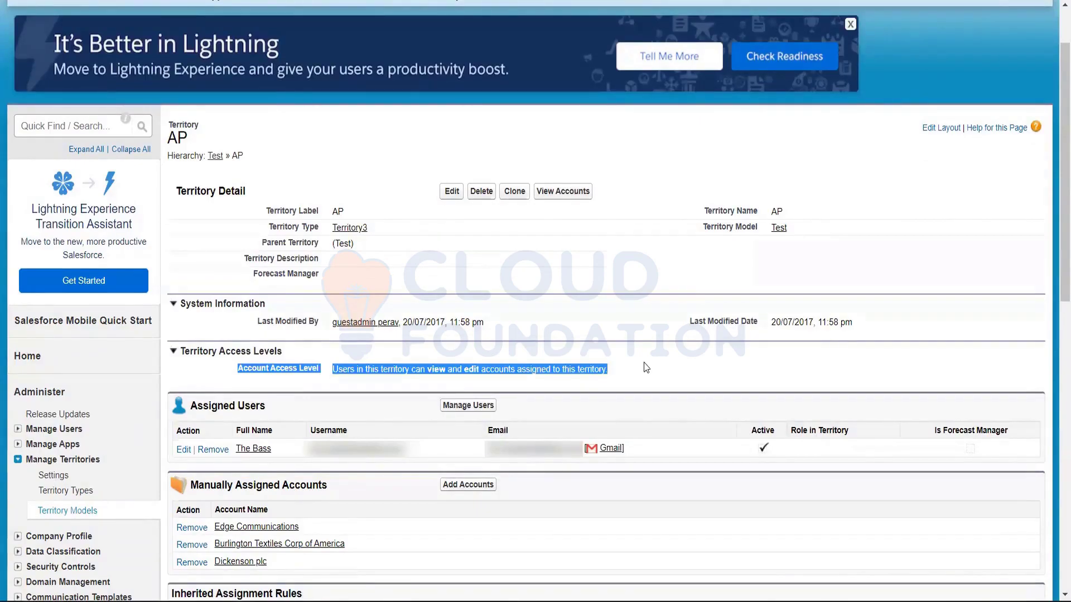
{"action": "left_click", "coordinate": [643, 366]}
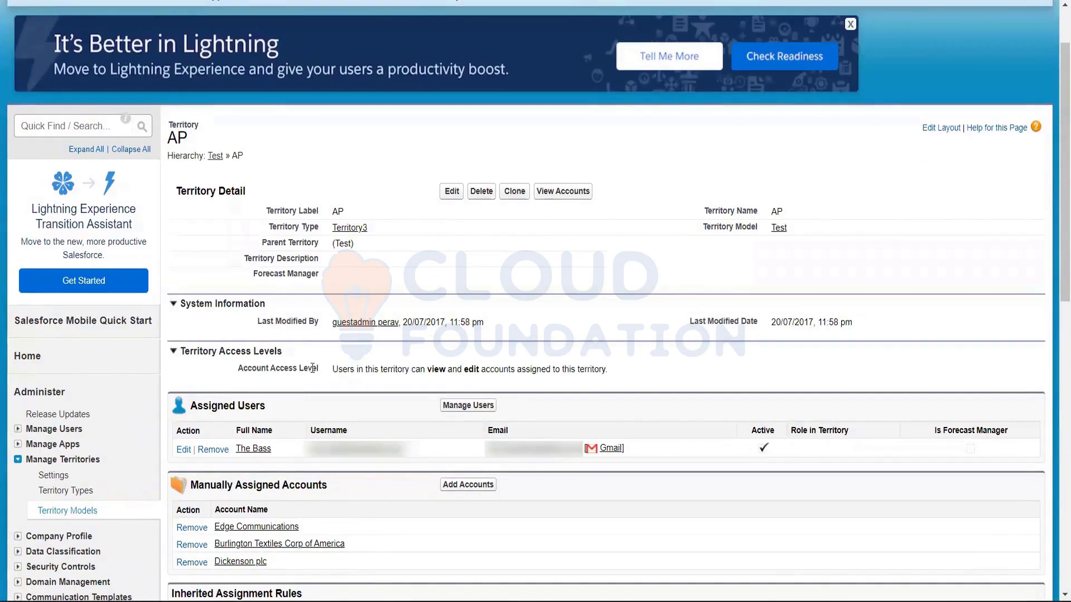
{"action": "left_click_drag", "start_coordinate": [322, 367], "coordinate": [219, 365]}
{"action": "left_click", "coordinate": [332, 377]}
{"action": "left_click_drag", "start_coordinate": [334, 366], "coordinate": [635, 380]}
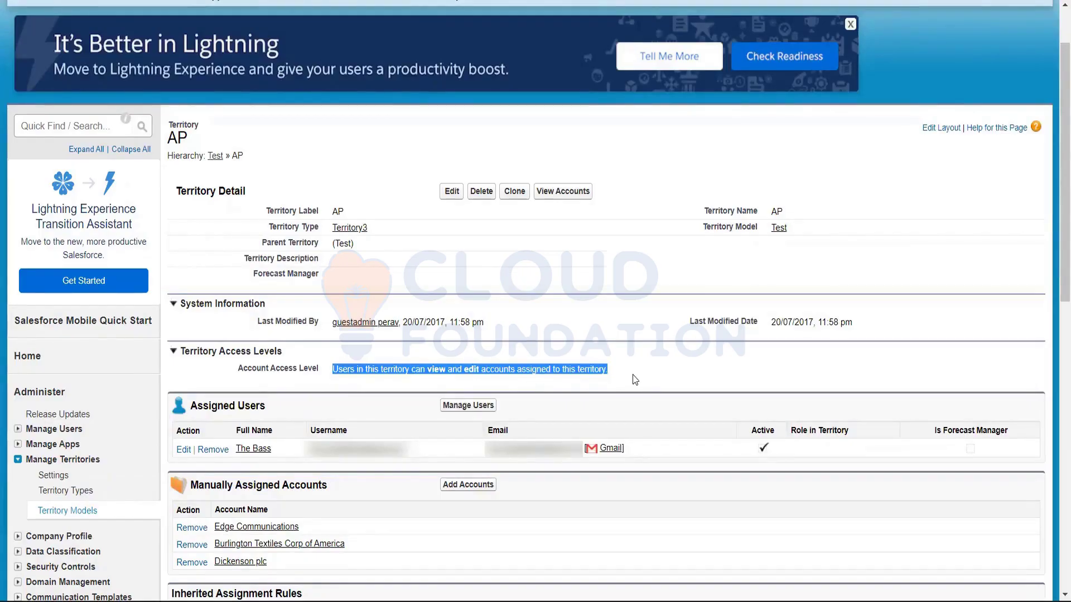
{"action": "left_click", "coordinate": [634, 379]}
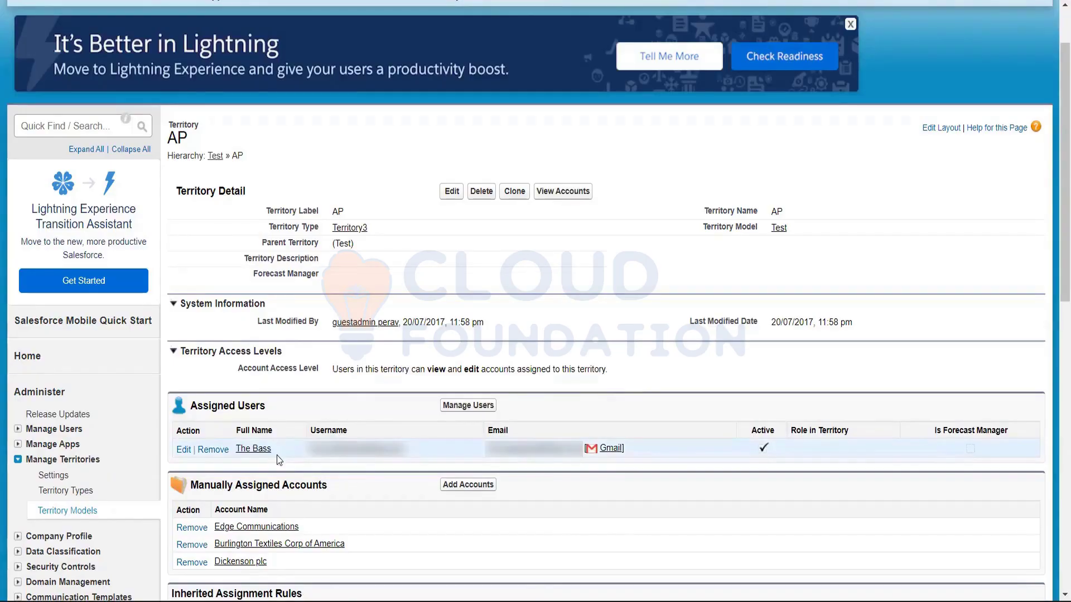
{"action": "left_click_drag", "start_coordinate": [333, 370], "coordinate": [641, 370]}
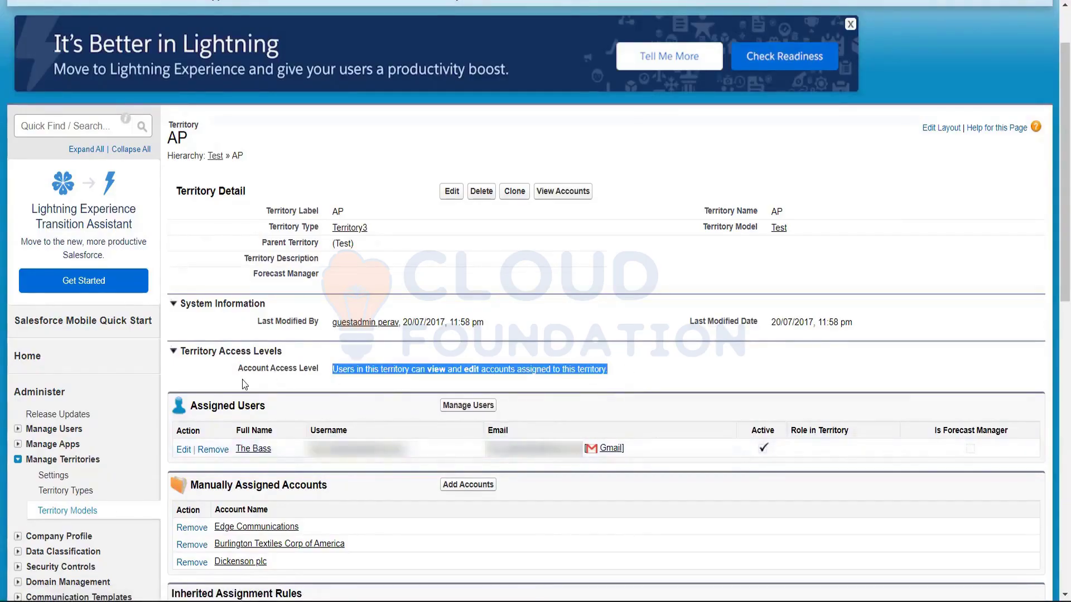
{"action": "left_click_drag", "start_coordinate": [238, 369], "coordinate": [643, 373]}
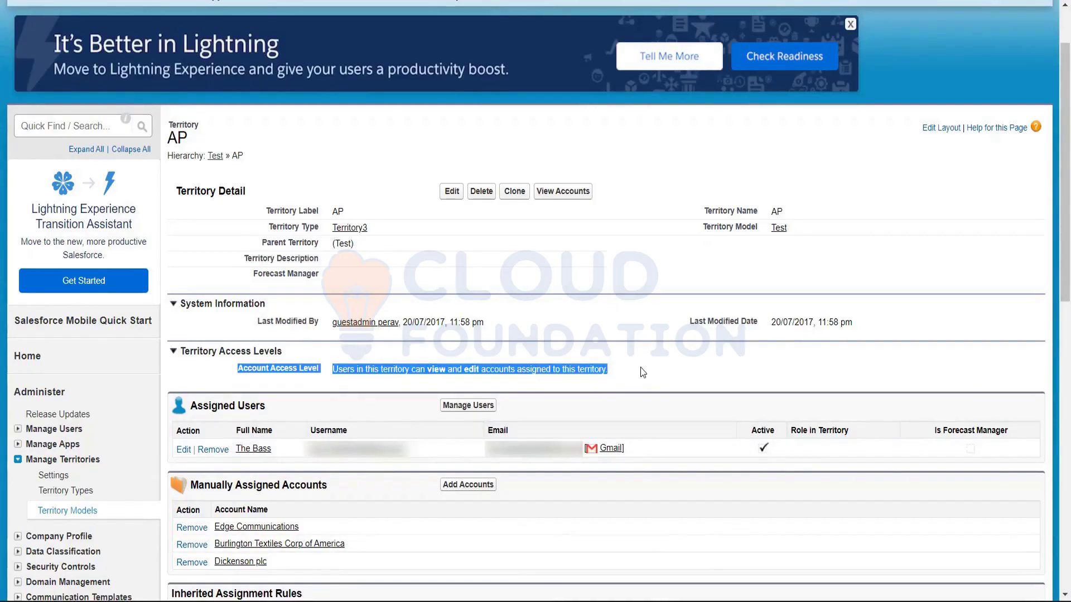
{"action": "left_click", "coordinate": [643, 373]}
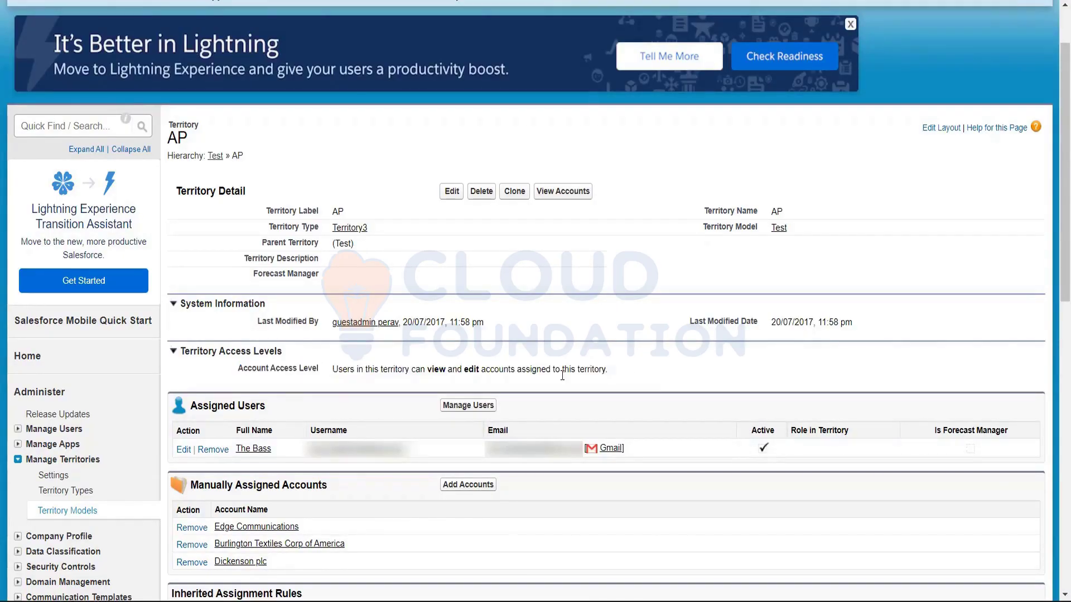
{"action": "left_click_drag", "start_coordinate": [332, 369], "coordinate": [431, 369]}
{"action": "left_click_drag", "start_coordinate": [551, 357], "coordinate": [627, 375]}
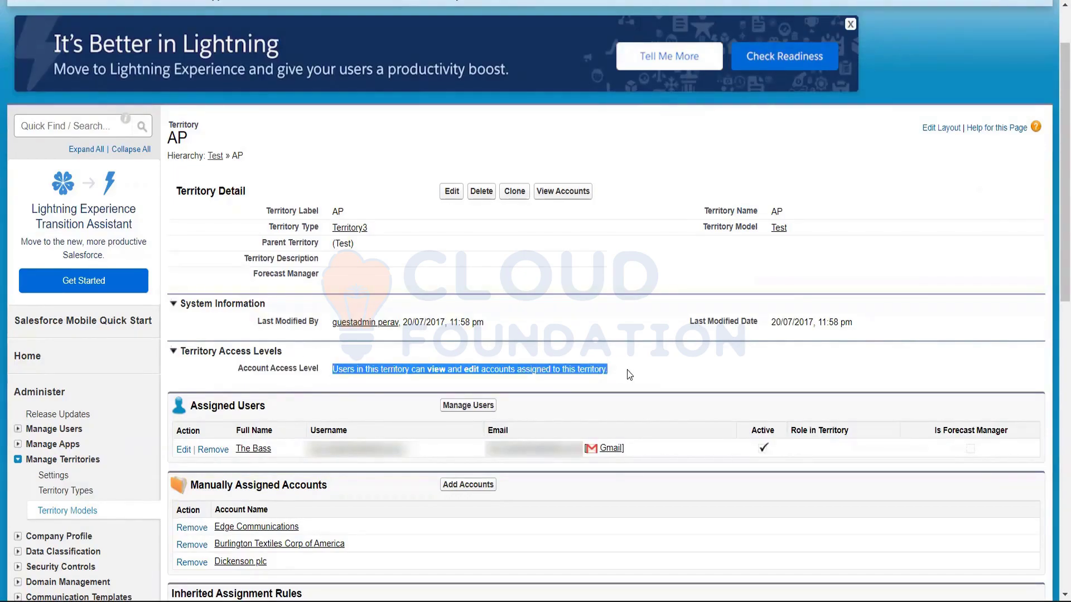
{"action": "scroll", "coordinate": [627, 370], "scroll_direction": "down", "scroll_amount": 1}
{"action": "scroll", "coordinate": [627, 370], "scroll_direction": "up", "scroll_amount": 1}
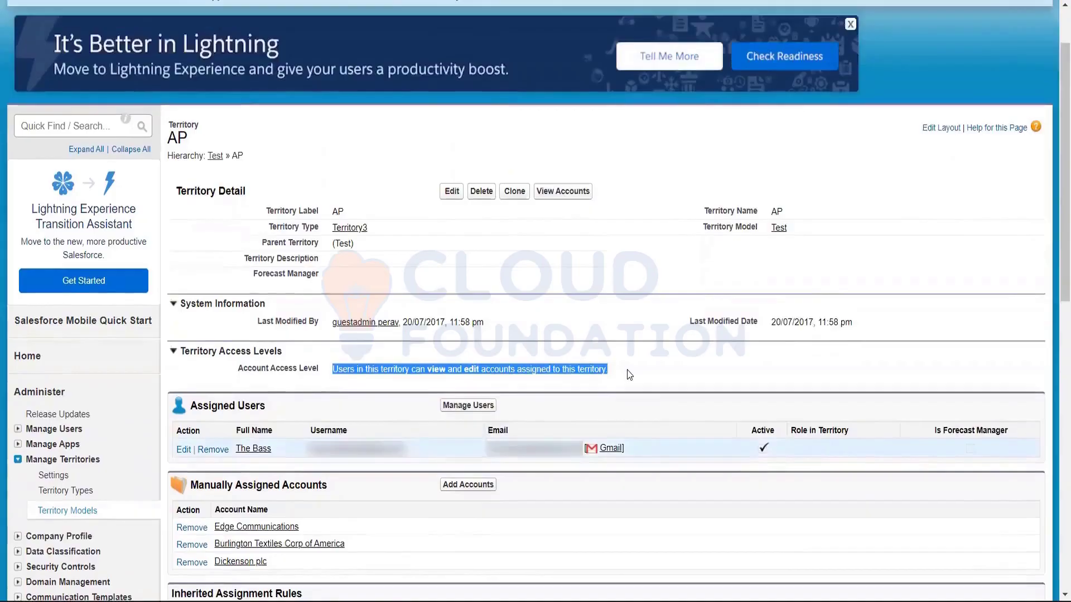
View the list of accounts assigned to the AP territory
{"action": "scroll", "coordinate": [627, 369], "scroll_direction": "up", "scroll_amount": 1}
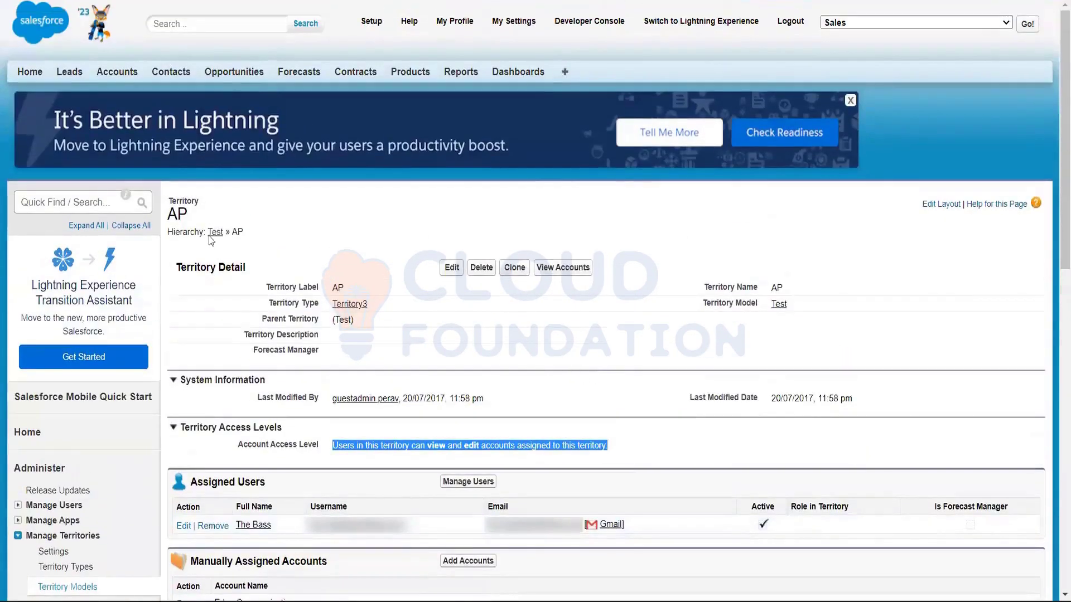
{"action": "left_click", "coordinate": [564, 270]}
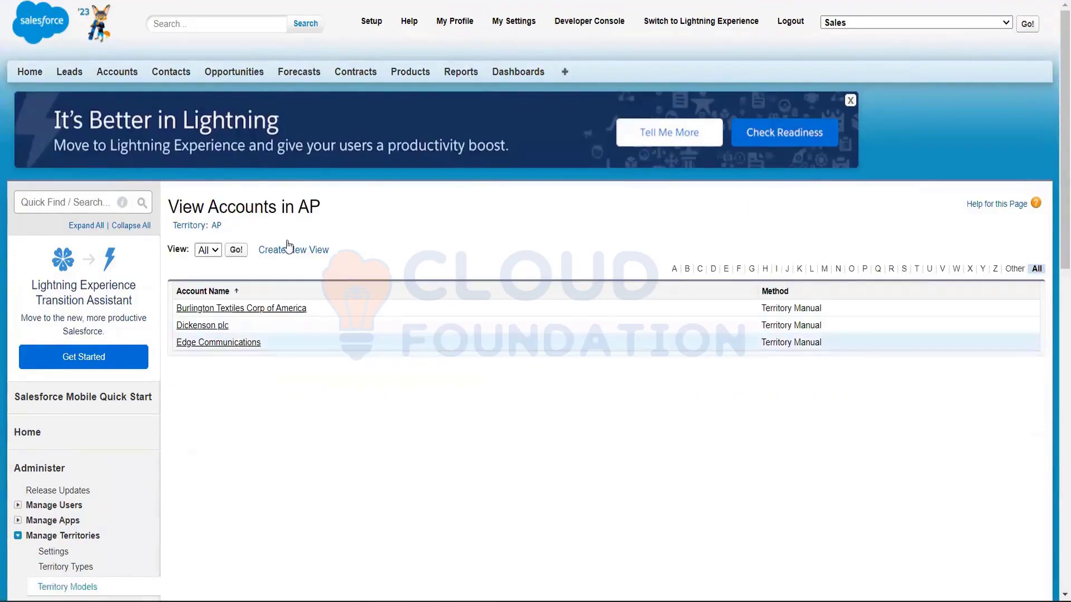
{"action": "scroll", "coordinate": [137, 402], "scroll_direction": "down", "scroll_amount": 3}
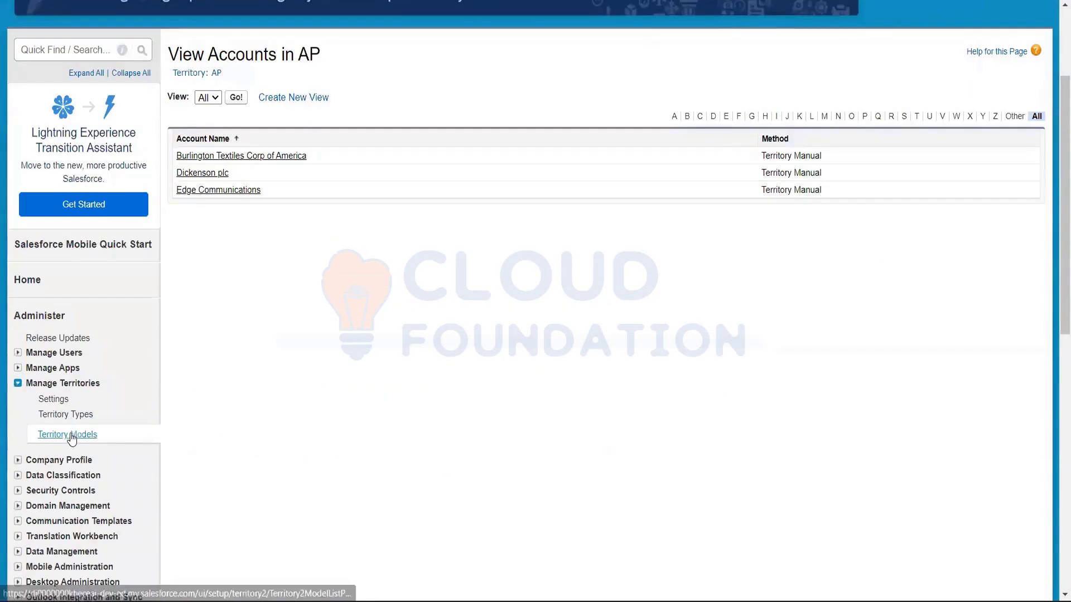
Open the Territory2 rule from the Test model's assignment rules and examine its rule name and criteria
{"action": "left_click", "coordinate": [70, 435]}
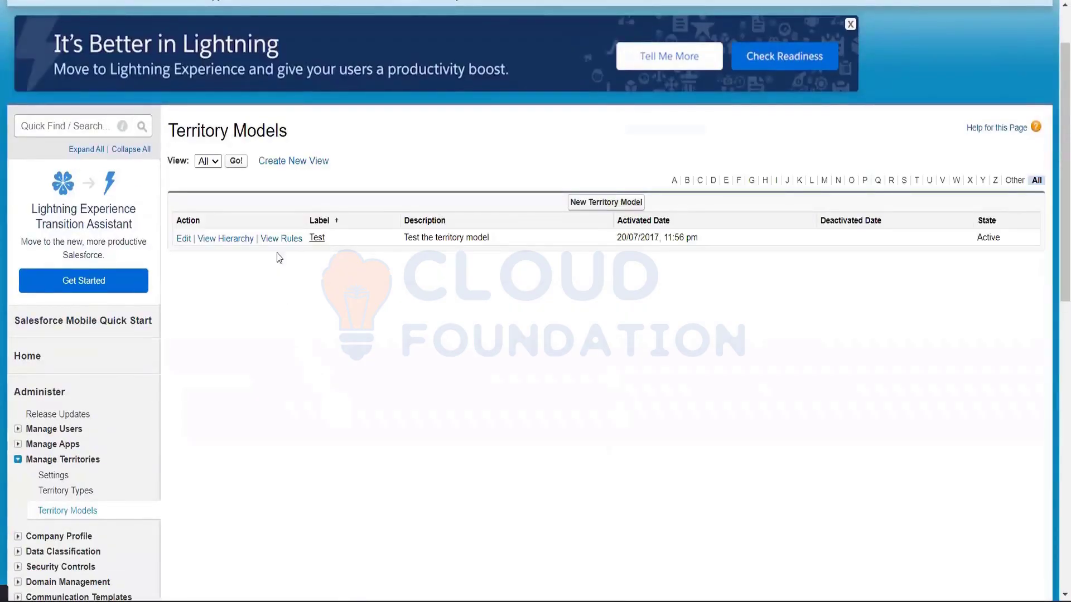
{"action": "left_click", "coordinate": [286, 238]}
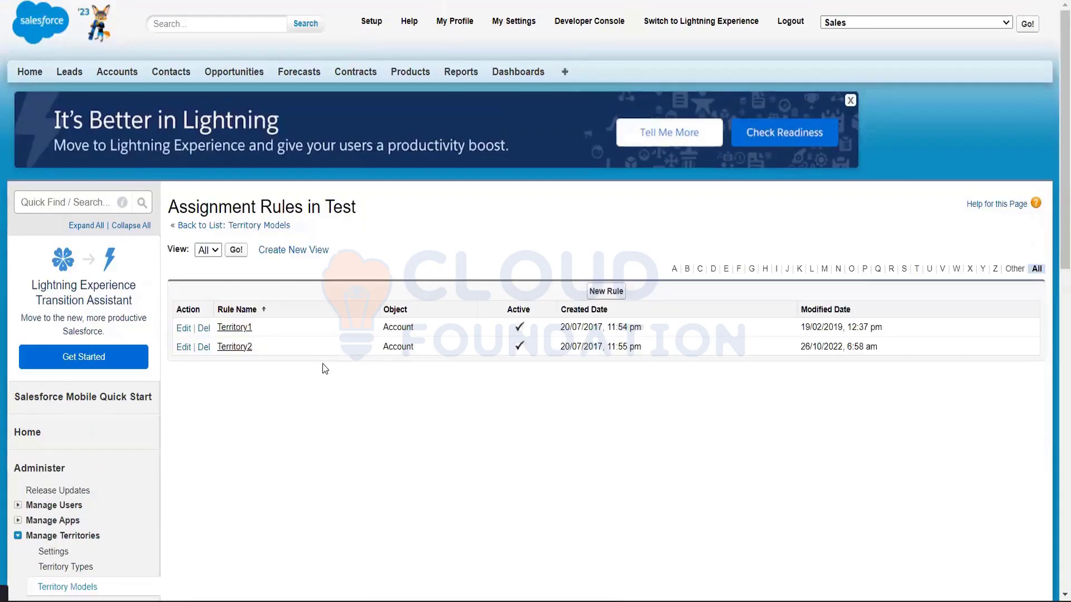
{"action": "left_click", "coordinate": [236, 349]}
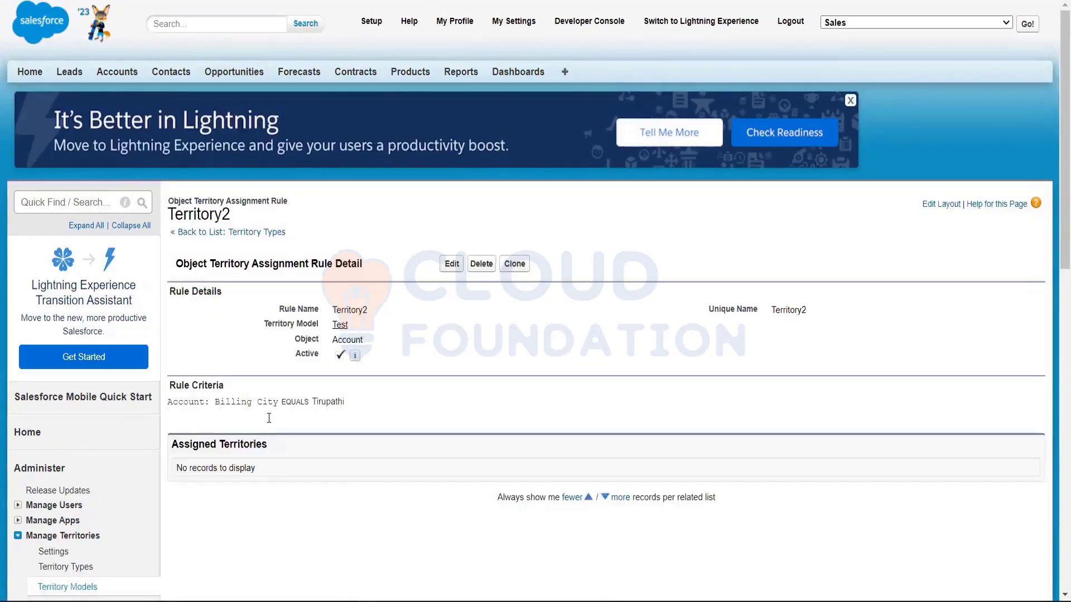
{"action": "left_click_drag", "start_coordinate": [374, 306], "coordinate": [327, 311]}
{"action": "left_click", "coordinate": [360, 309]}
{"action": "double_click", "coordinate": [359, 310]}
{"action": "scroll", "coordinate": [150, 482], "scroll_direction": "down", "scroll_amount": 3}
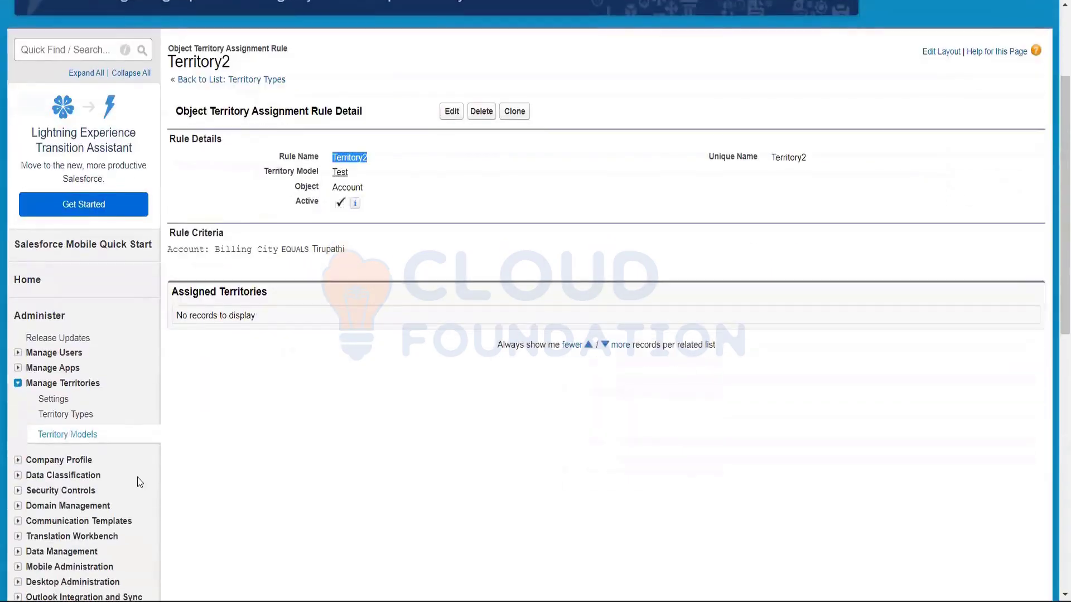
Run the assignment rules for all accounts from the Test territory model's hierarchy
{"action": "left_click", "coordinate": [79, 440]}
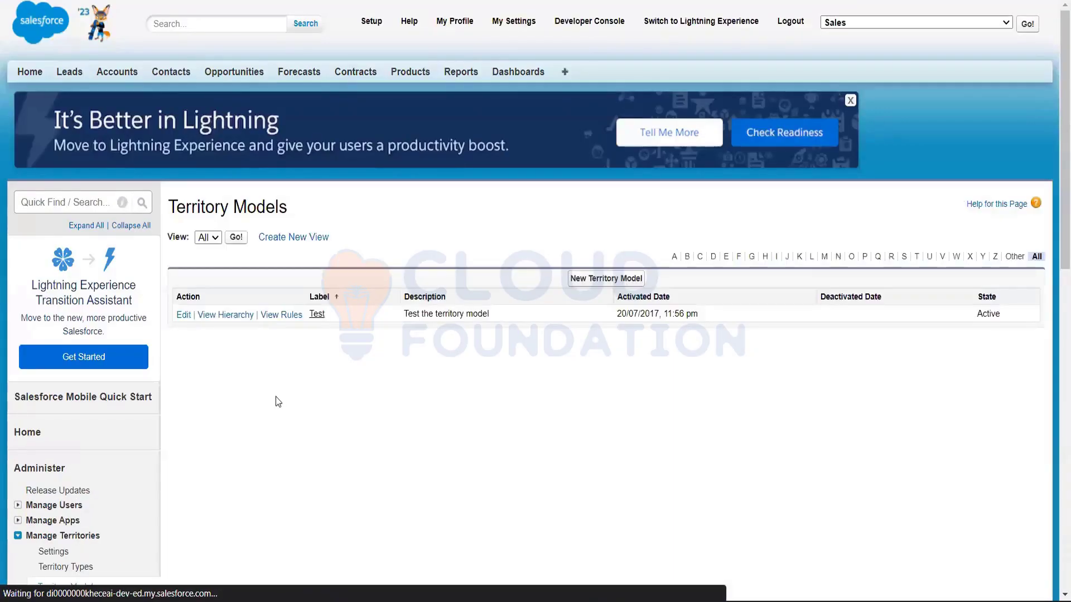
{"action": "left_click", "coordinate": [322, 316]}
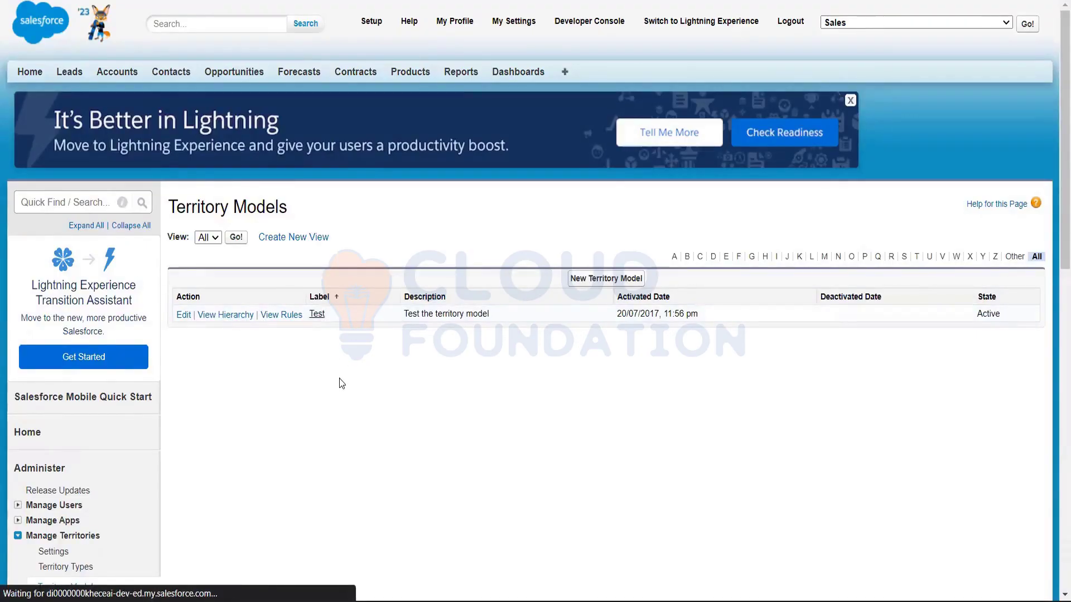
{"action": "scroll", "coordinate": [315, 335], "scroll_direction": "down", "scroll_amount": 1}
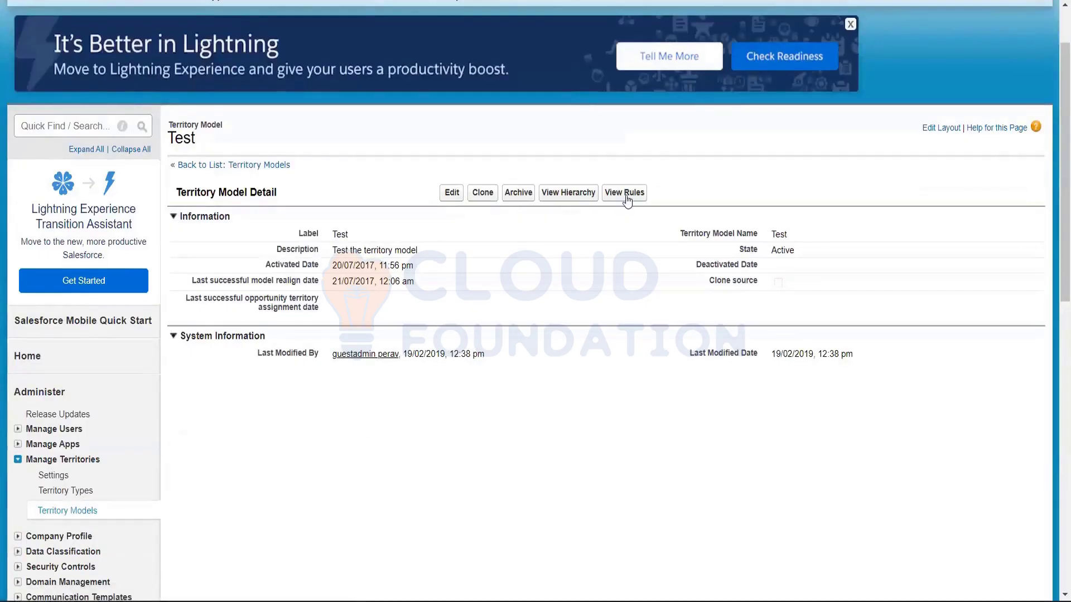
{"action": "left_click", "coordinate": [573, 196]}
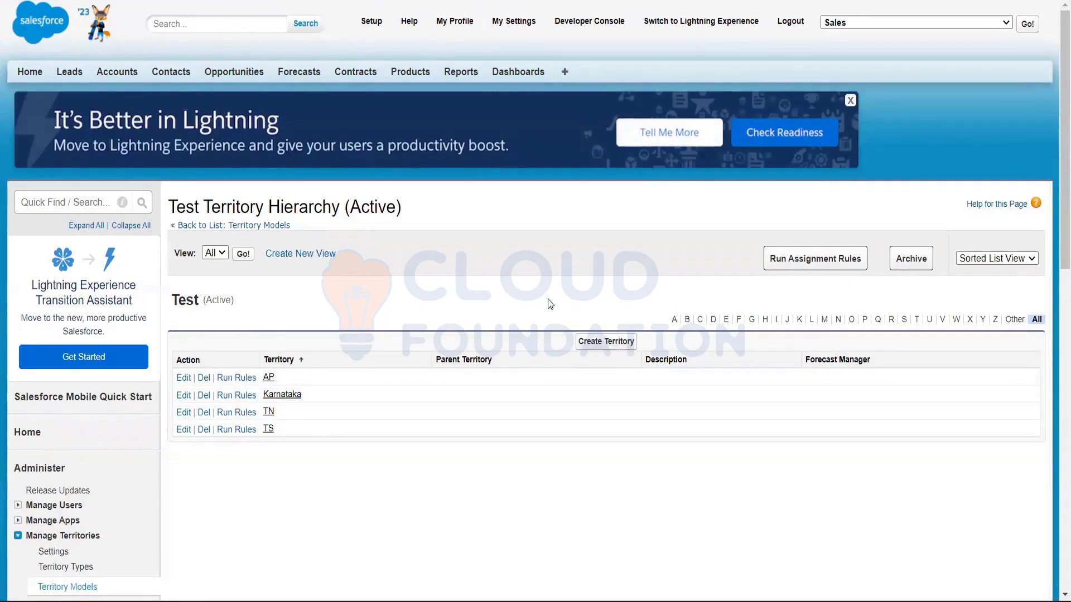
{"action": "left_click", "coordinate": [825, 263]}
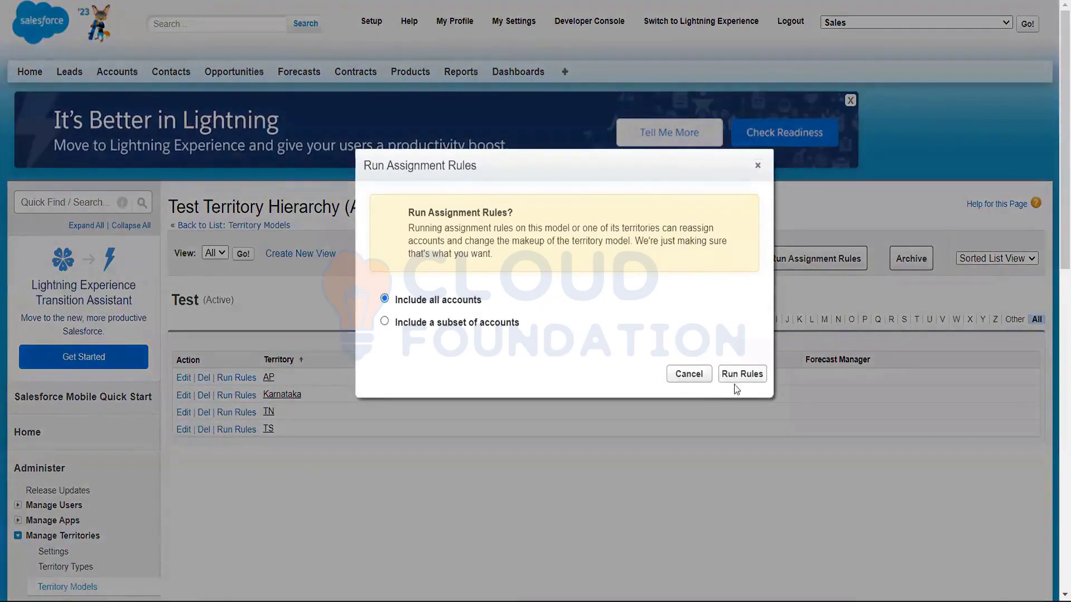
{"action": "left_click", "coordinate": [747, 377]}
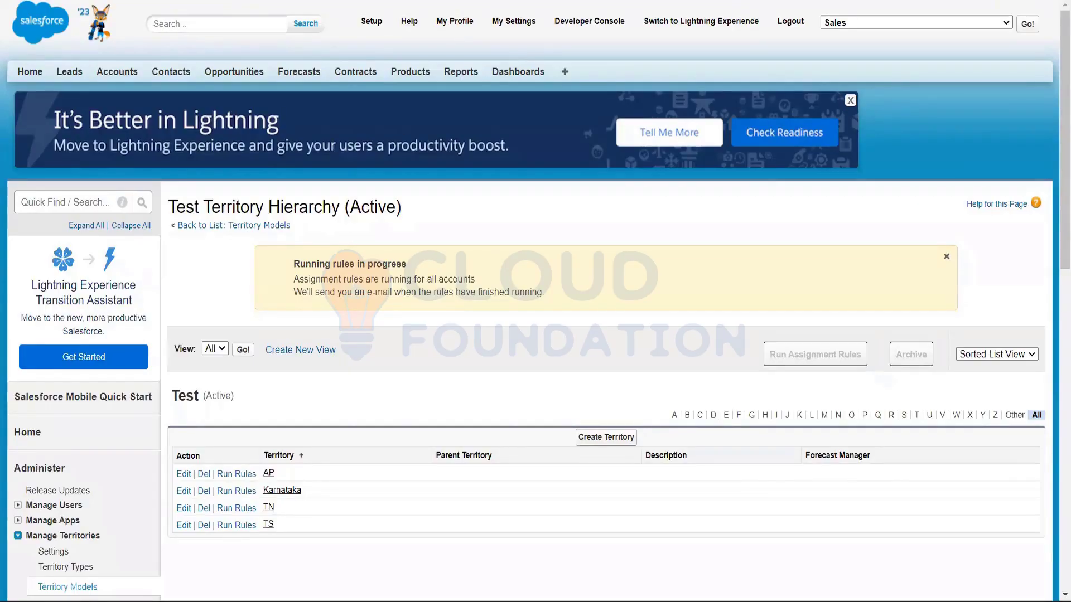
Switch to the Notepad notes and add the heading "Territory Rule :" below the state and city list
{"action": "key", "text": "alt+Tab"}
{"action": "left_click", "coordinate": [291, 334]}
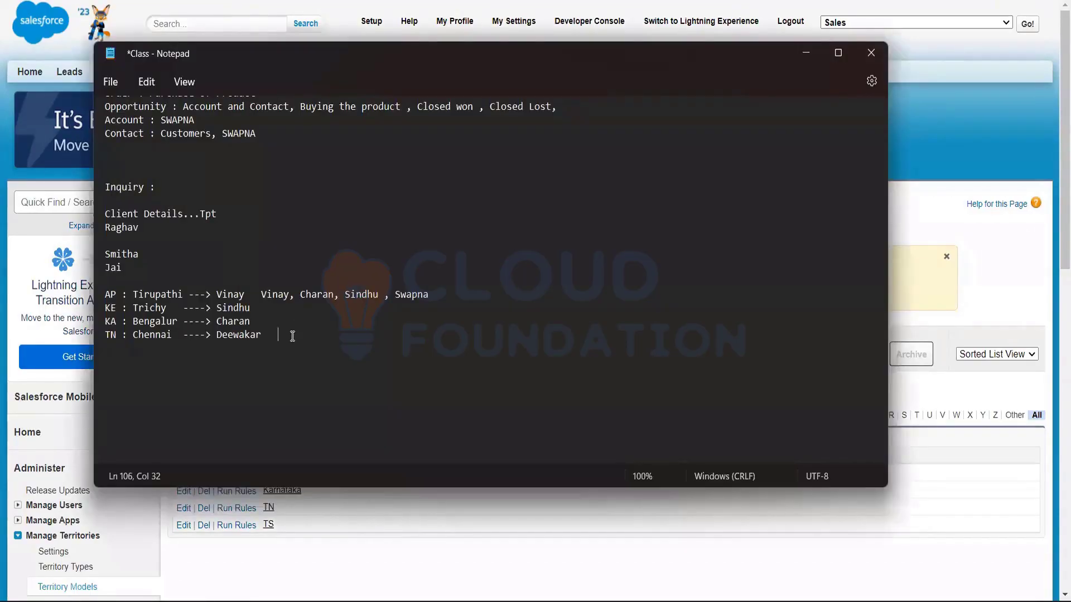
{"action": "left_click_drag", "start_coordinate": [266, 309], "coordinate": [298, 329]}
{"action": "left_click", "coordinate": [298, 329]}
{"action": "key", "text": "Return"}
{"action": "key", "text": "Return"}
{"action": "type", "text": "Territory Rule :"}
{"action": "key", "text": "Return"}
{"action": "key", "text": "Return"}
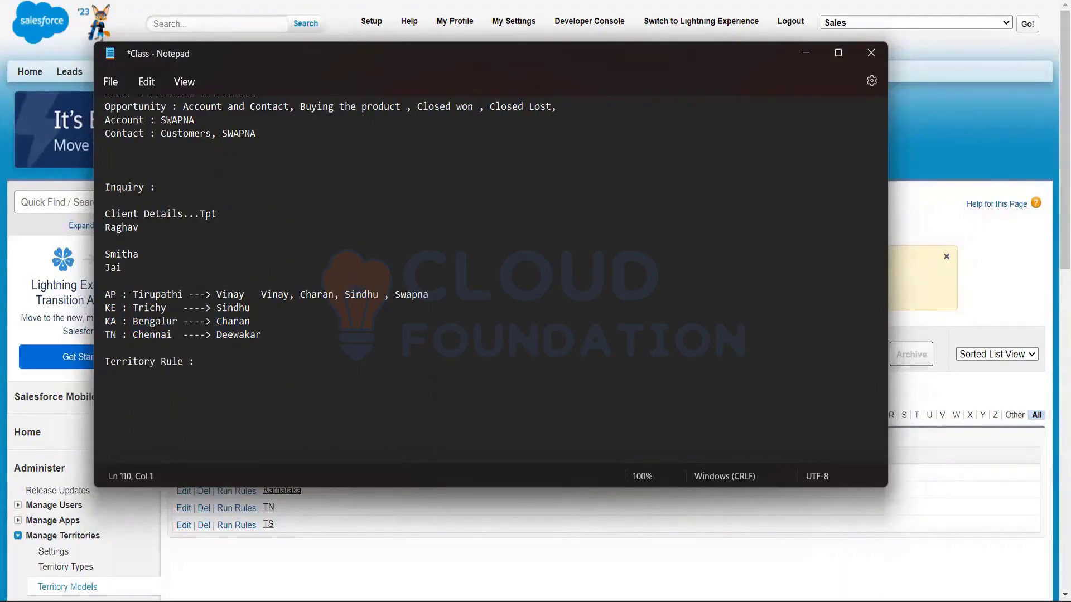
Add the line "Territory Name : Territory1" under the Territory Rule heading
{"action": "type", "text": "Name"}
{"action": "key", "text": "BackSpace"}
{"action": "key", "text": "BackSpace"}
{"action": "key", "text": "BackSpace"}
{"action": "key", "text": "BackSpace"}
{"action": "type", "text": "Terriot"}
{"action": "key", "text": "BackSpace"}
{"action": "key", "text": "BackSpace"}
{"action": "type", "text": "tory Name : Territory2"}
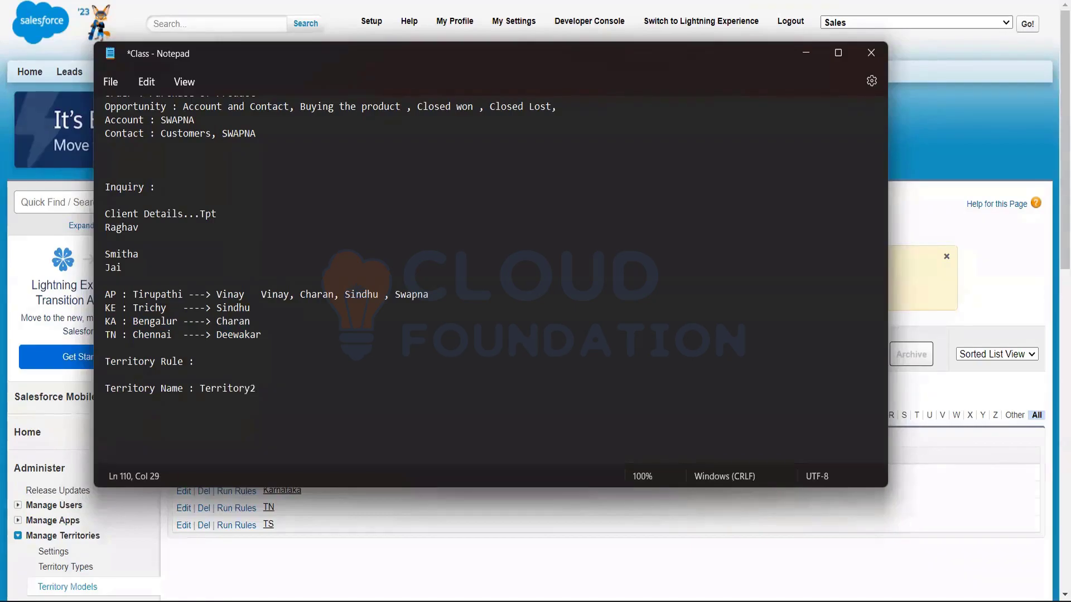
{"action": "key", "text": "BackSpace"}
{"action": "type", "text": "1"}
{"action": "key", "text": "Return"}
{"action": "type", "text": "U"}
{"action": "key", "text": "BackSpace"}
Narrow the Notepad window and place it clear of the territory names in the hierarchy list
{"action": "left_click_drag", "start_coordinate": [659, 47], "coordinate": [598, 5]}
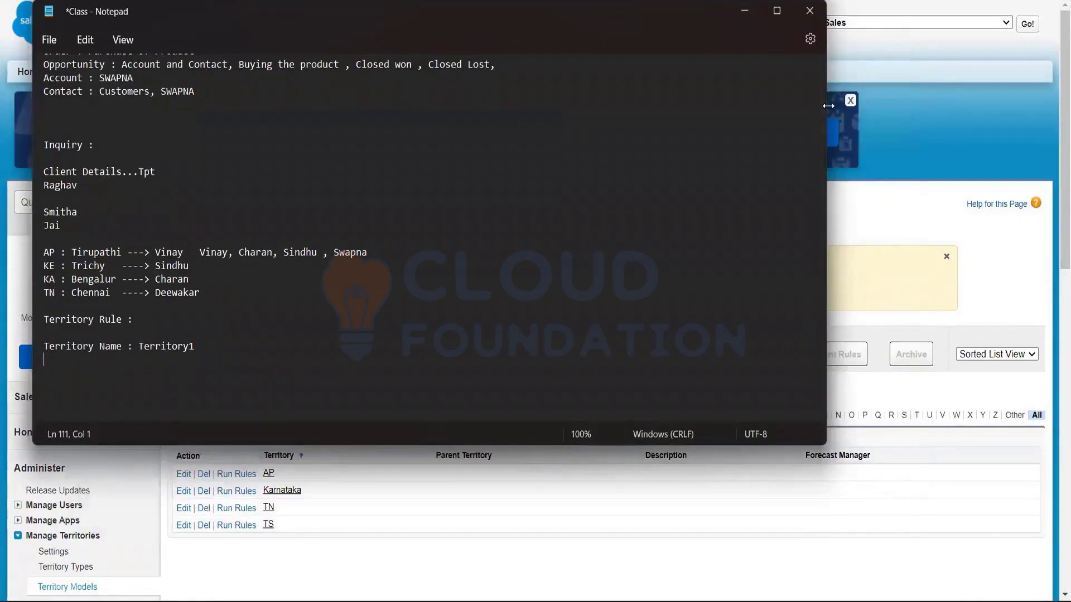
{"action": "left_click_drag", "start_coordinate": [828, 106], "coordinate": [369, 155]}
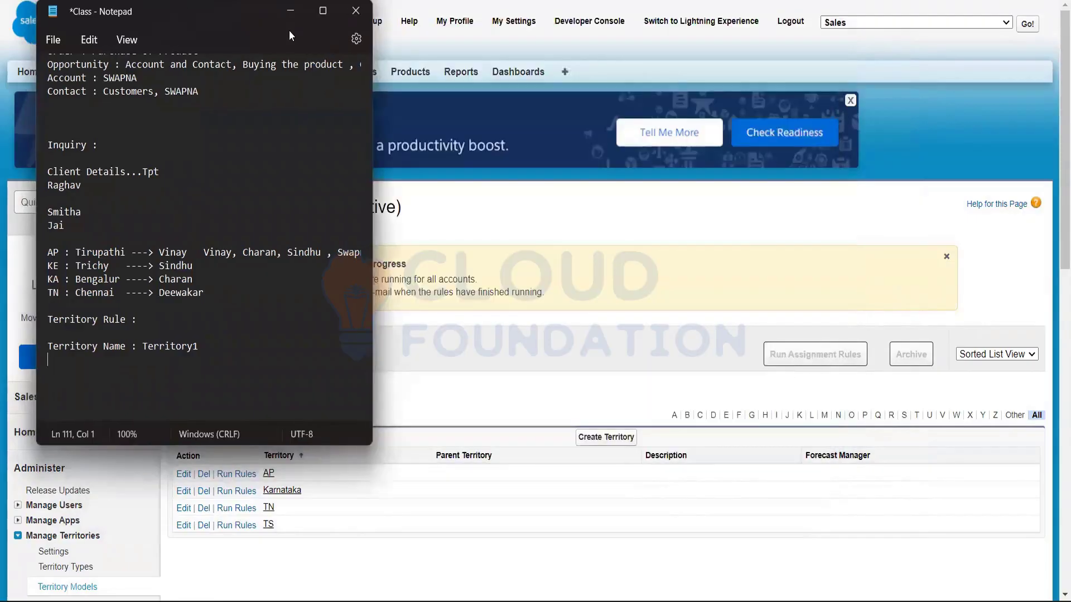
{"action": "left_click_drag", "start_coordinate": [290, 36], "coordinate": [782, 96]}
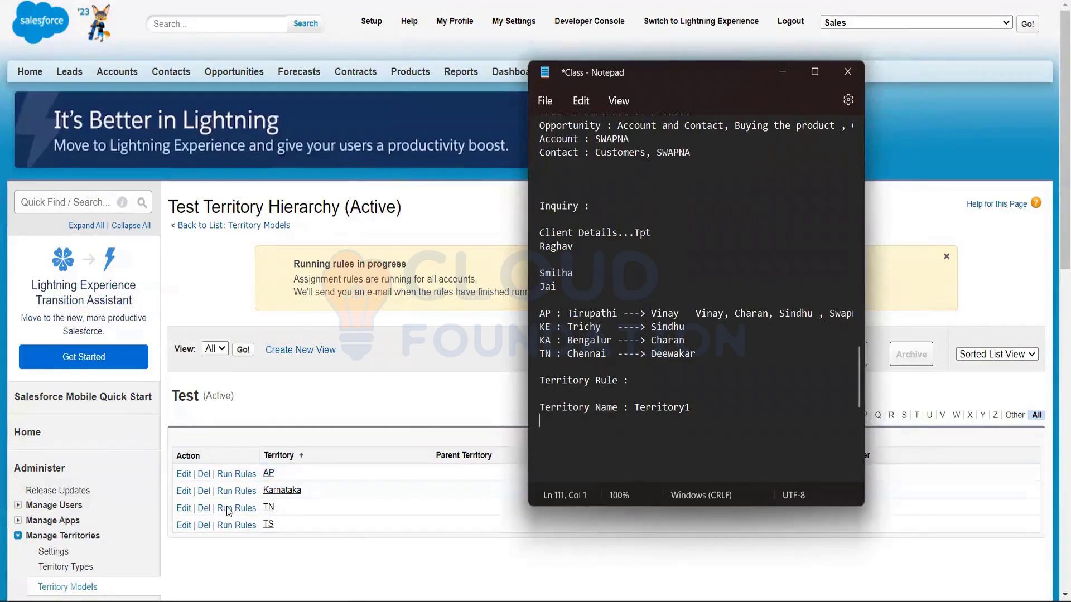
Open the AP territory in Salesforce and examine its account access level and manually assigned accounts
{"action": "left_click", "coordinate": [268, 474]}
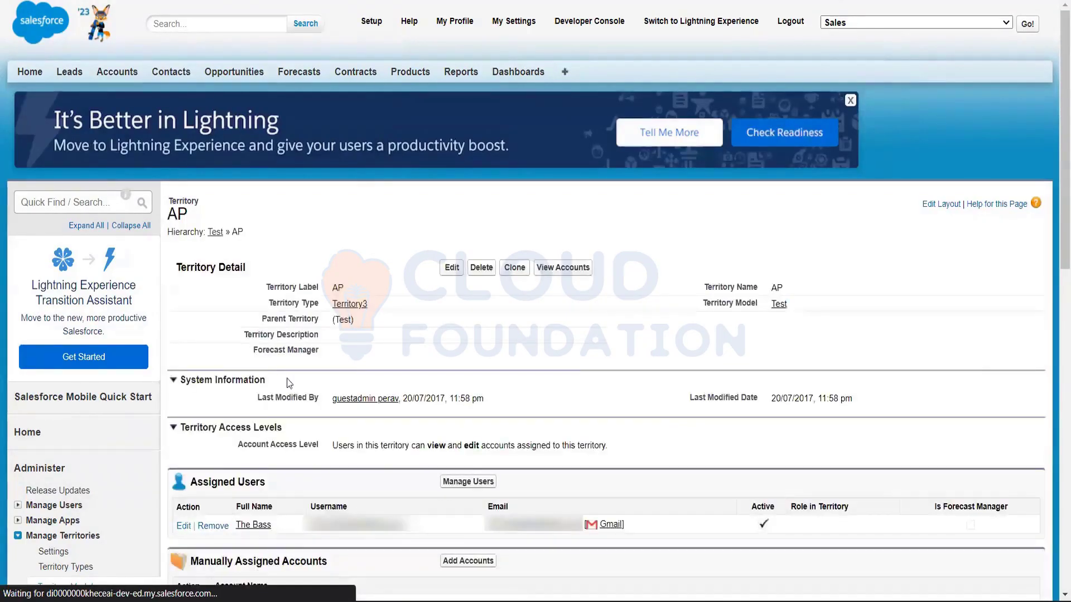
{"action": "scroll", "coordinate": [288, 377], "scroll_direction": "down", "scroll_amount": 3}
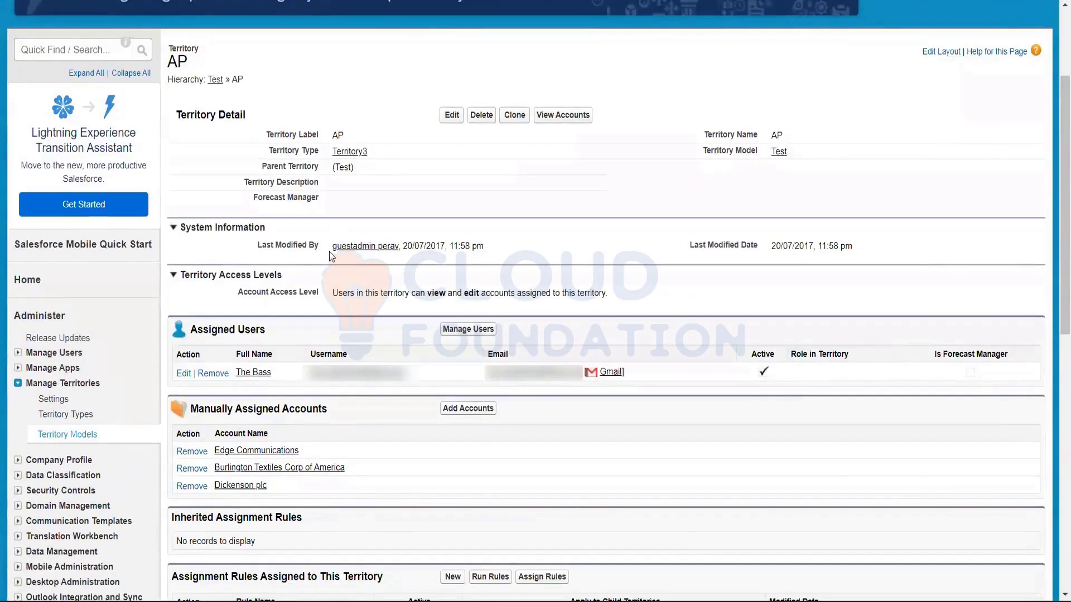
{"action": "left_click_drag", "start_coordinate": [336, 294], "coordinate": [542, 302]}
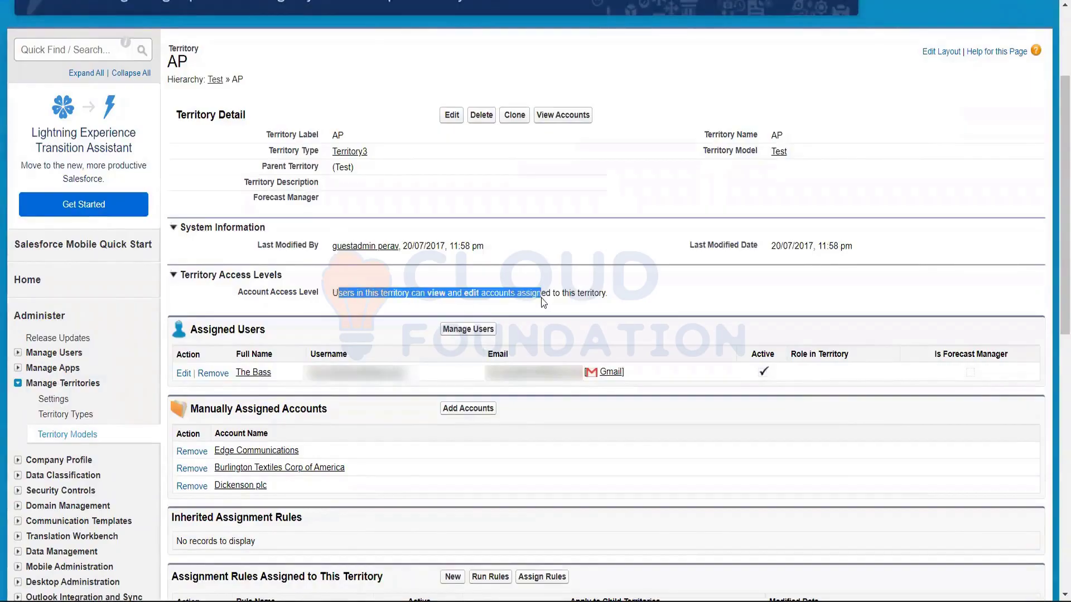
{"action": "left_click", "coordinate": [659, 311]}
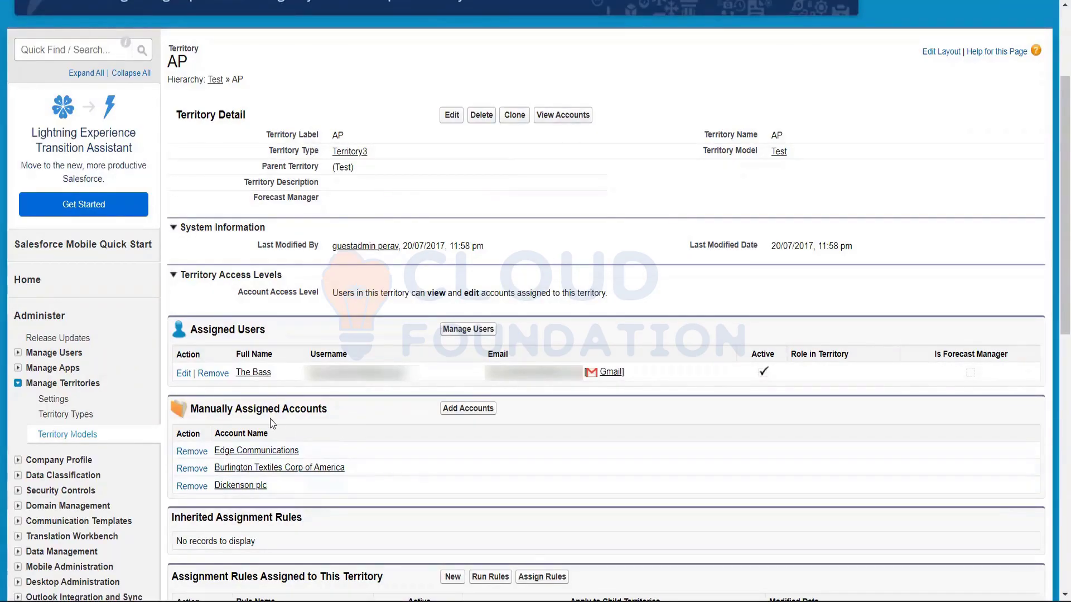
{"action": "key", "text": "alt+Tab"}
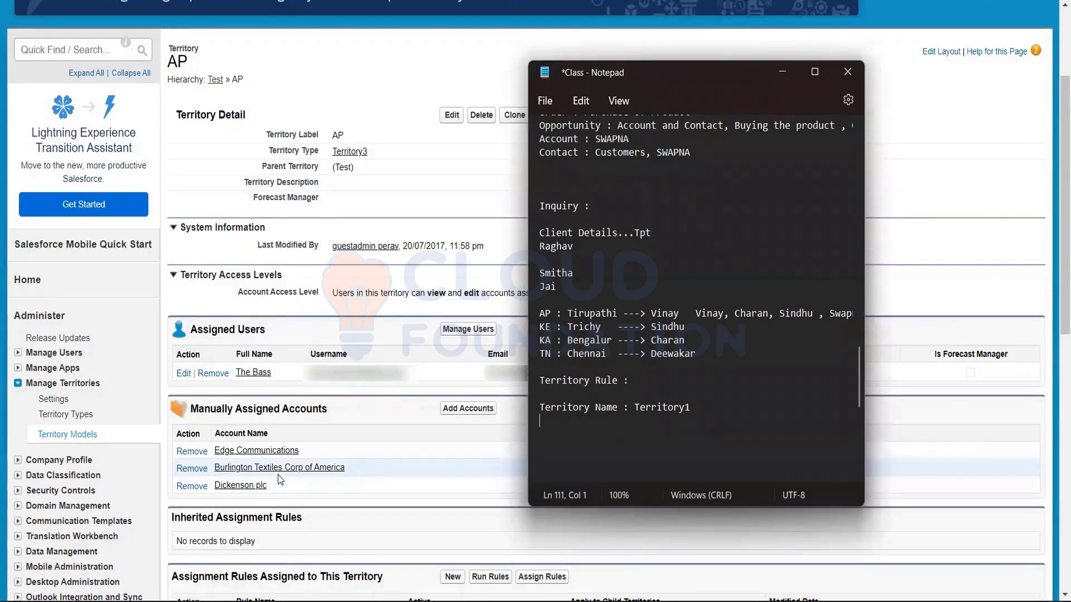
{"action": "left_click_drag", "start_coordinate": [190, 409], "coordinate": [345, 410]}
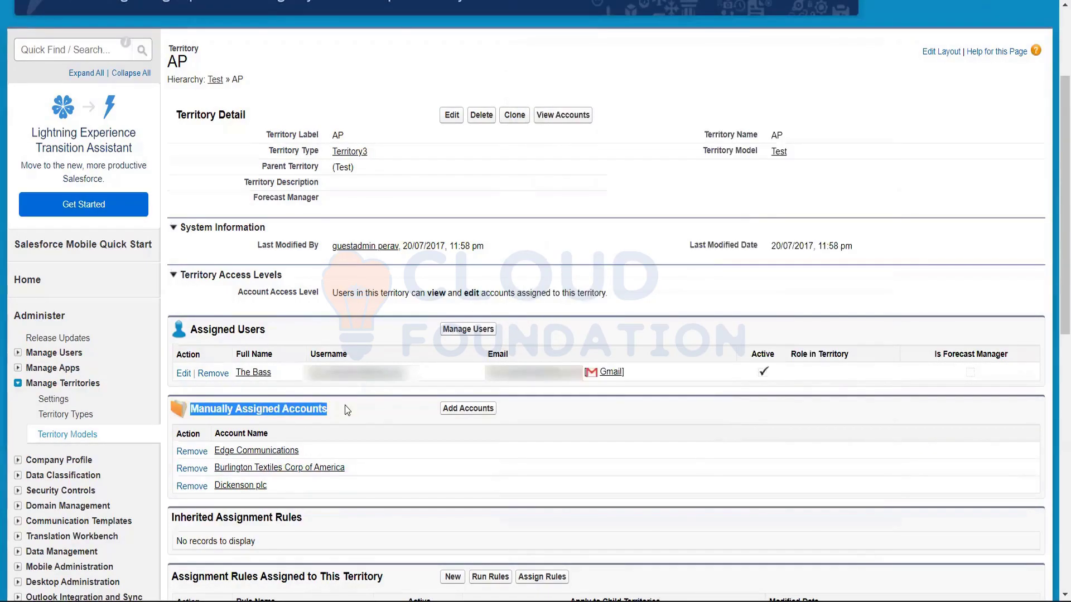
{"action": "left_click", "coordinate": [365, 410]}
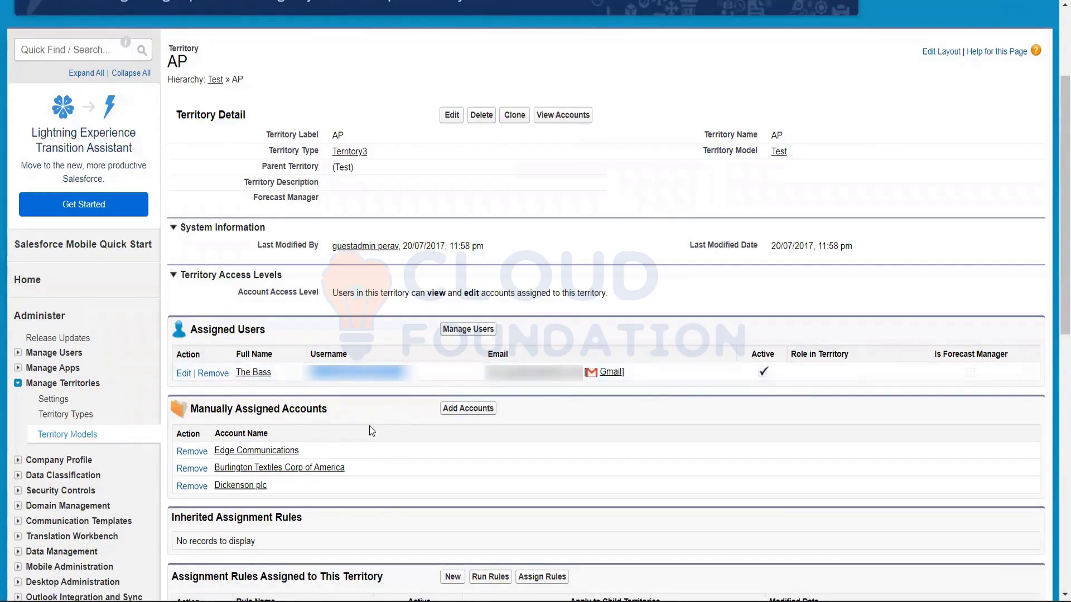
Compare the Territory1 note with AP's assigned user and preview the criteria of its assigned Territory1 rule
{"action": "key", "text": "alt+Tab"}
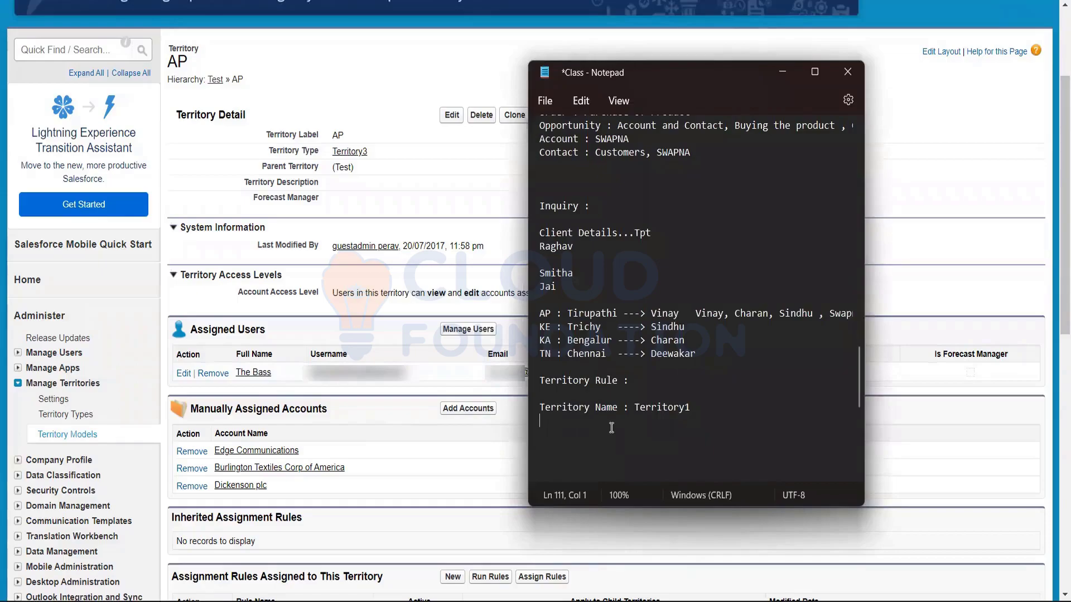
{"action": "left_click_drag", "start_coordinate": [634, 407], "coordinate": [703, 414]}
{"action": "left_click", "coordinate": [421, 378]}
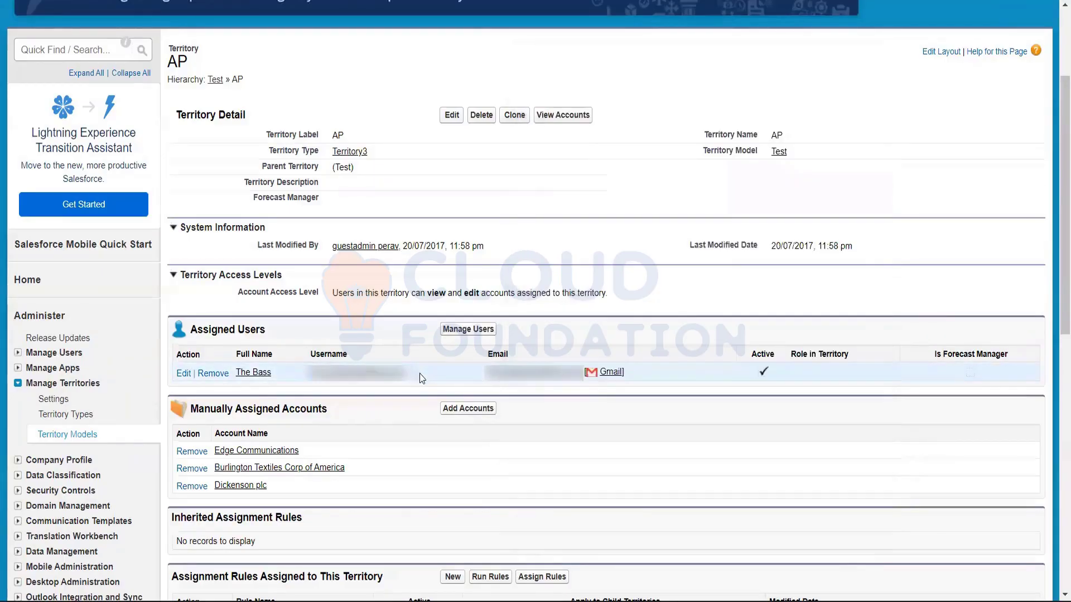
{"action": "left_click_drag", "start_coordinate": [291, 372], "coordinate": [404, 388]}
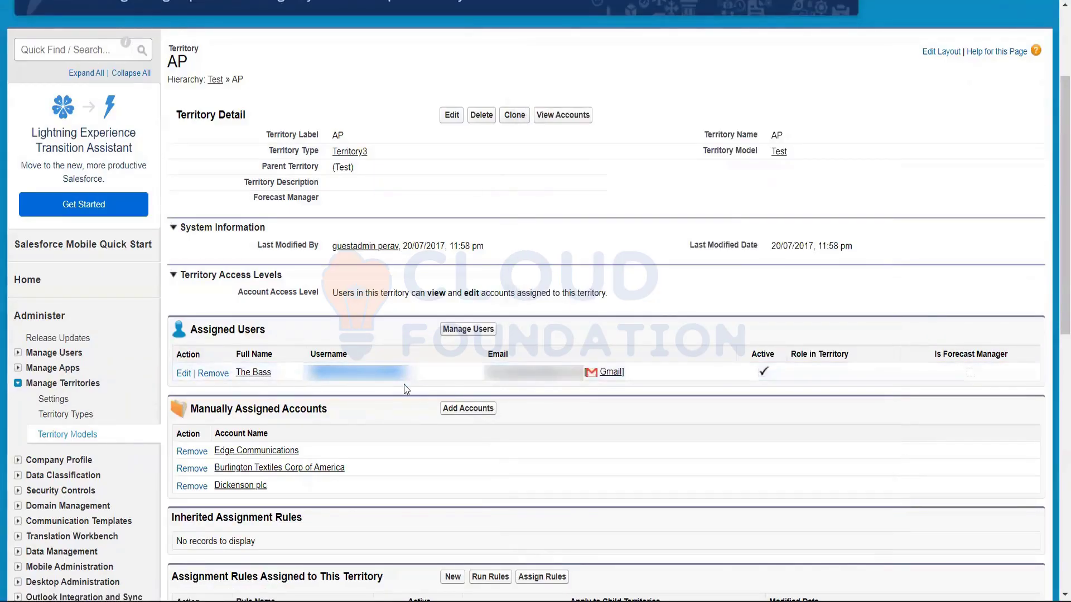
{"action": "scroll", "coordinate": [404, 383], "scroll_direction": "down", "scroll_amount": 4}
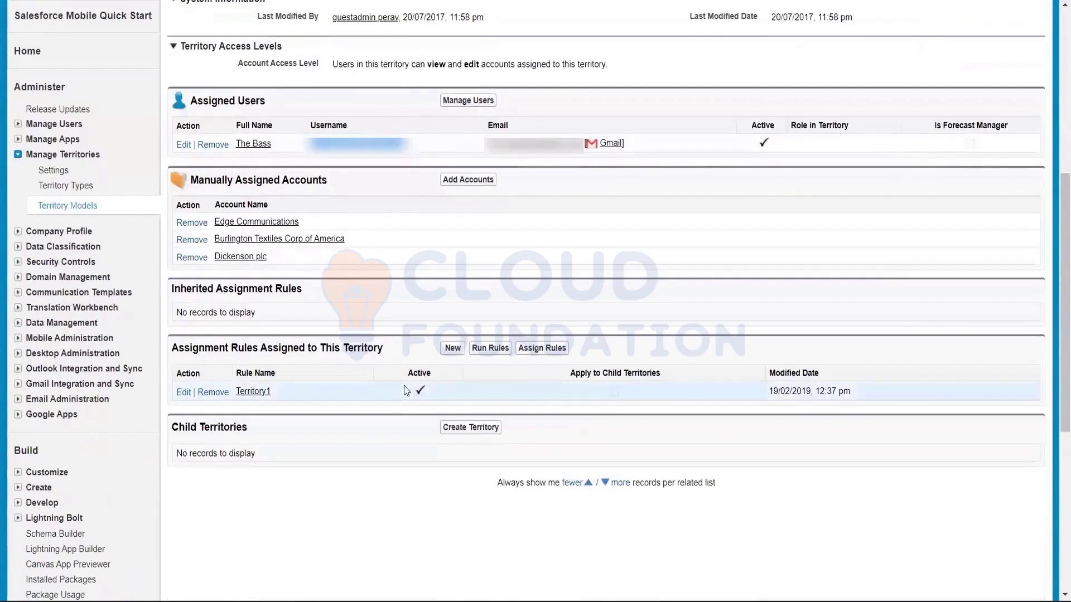
{"action": "mouse_move", "coordinate": [254, 391]}
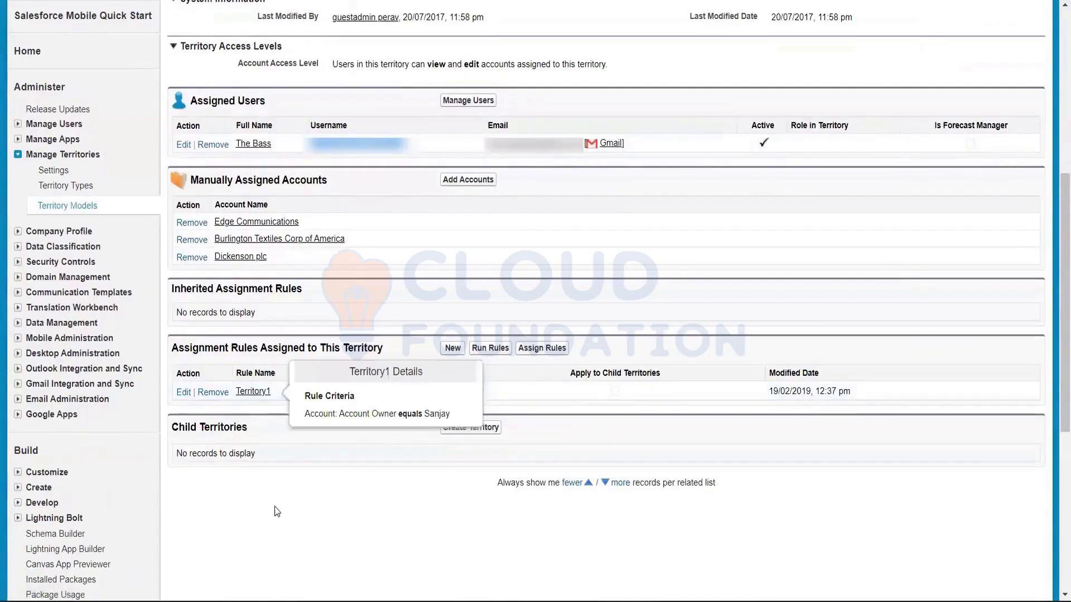
{"action": "left_click", "coordinate": [349, 505]}
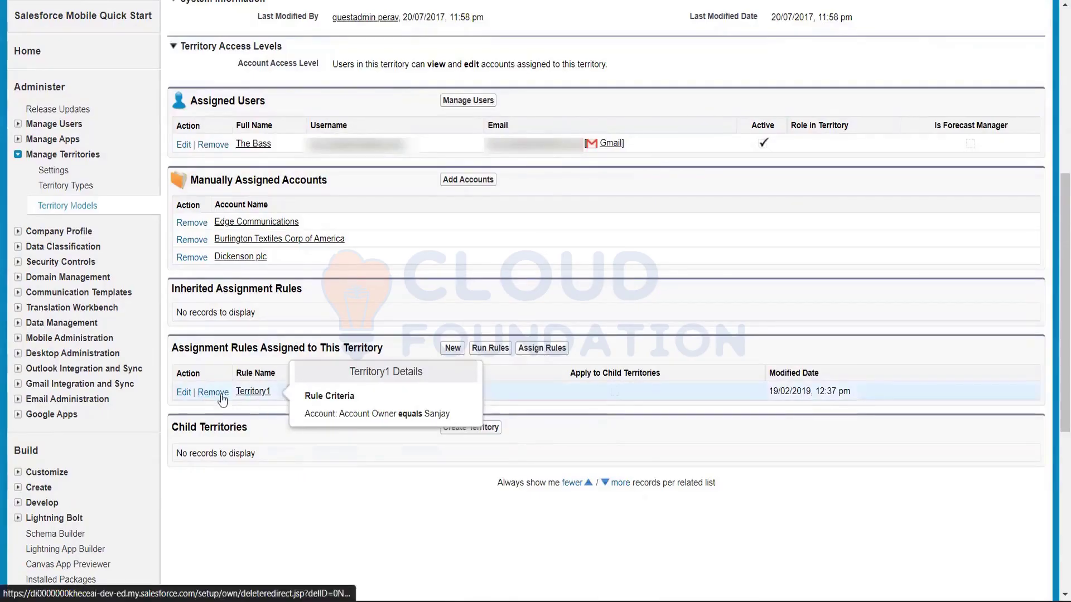
Change the Territory1 assignment rule's criterion to Account: Billing City equals Tirupathi and save the rule
{"action": "left_click", "coordinate": [252, 392]}
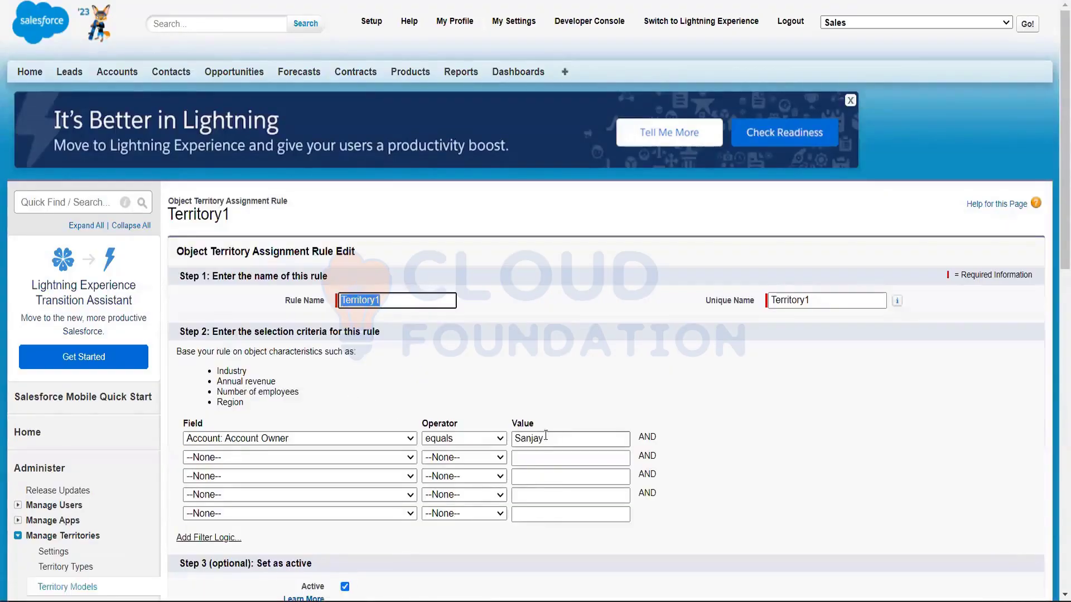
{"action": "left_click", "coordinate": [544, 437]}
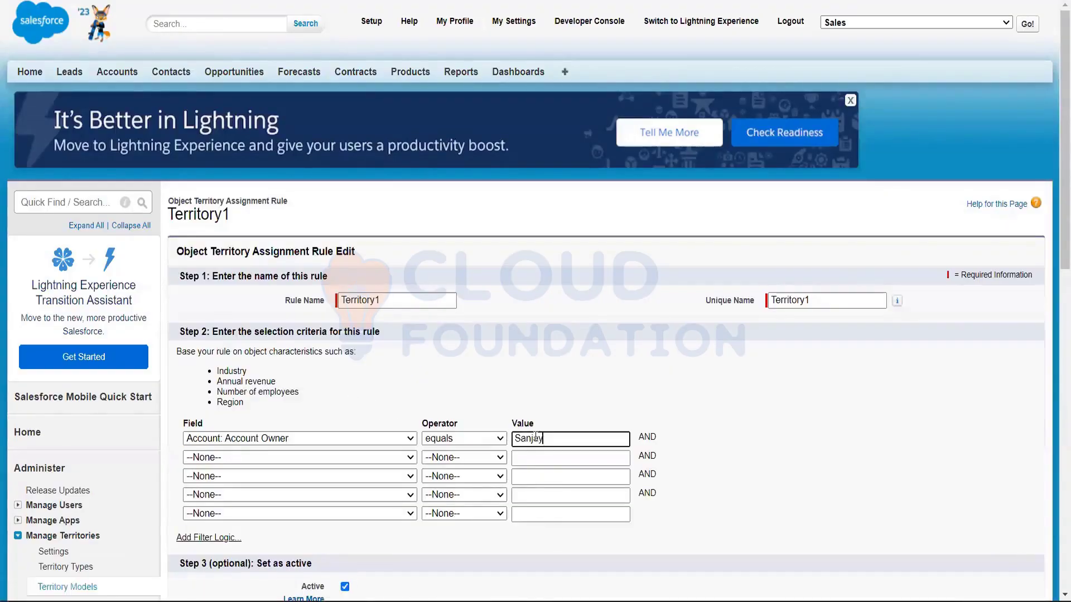
{"action": "double_click", "coordinate": [536, 438]}
{"action": "key", "text": "BackSpace"}
{"action": "left_click", "coordinate": [384, 438]}
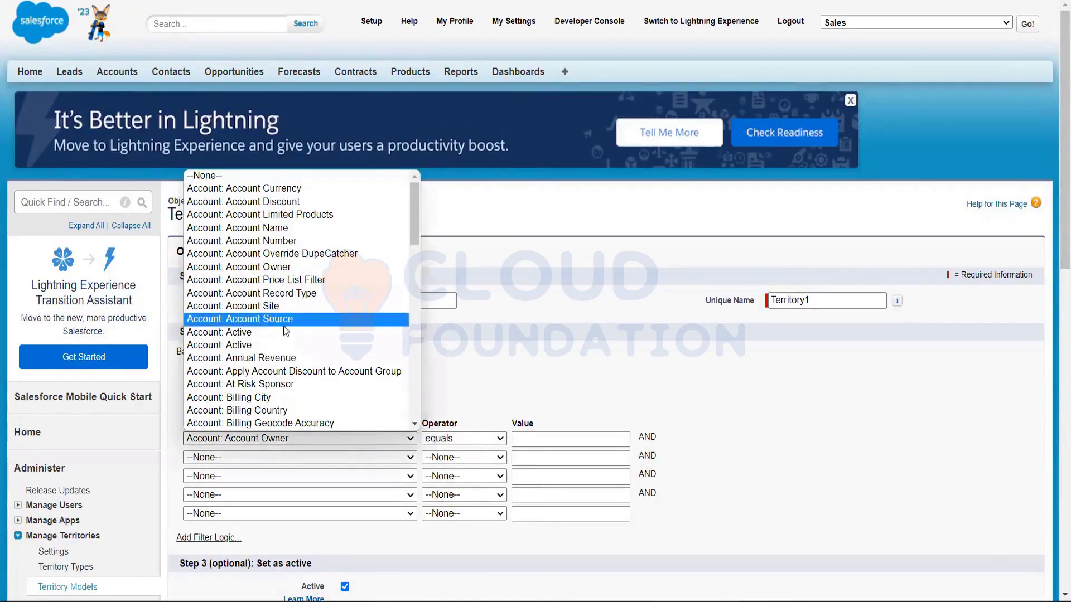
{"action": "left_click", "coordinate": [301, 397]}
{"action": "left_click", "coordinate": [523, 440]}
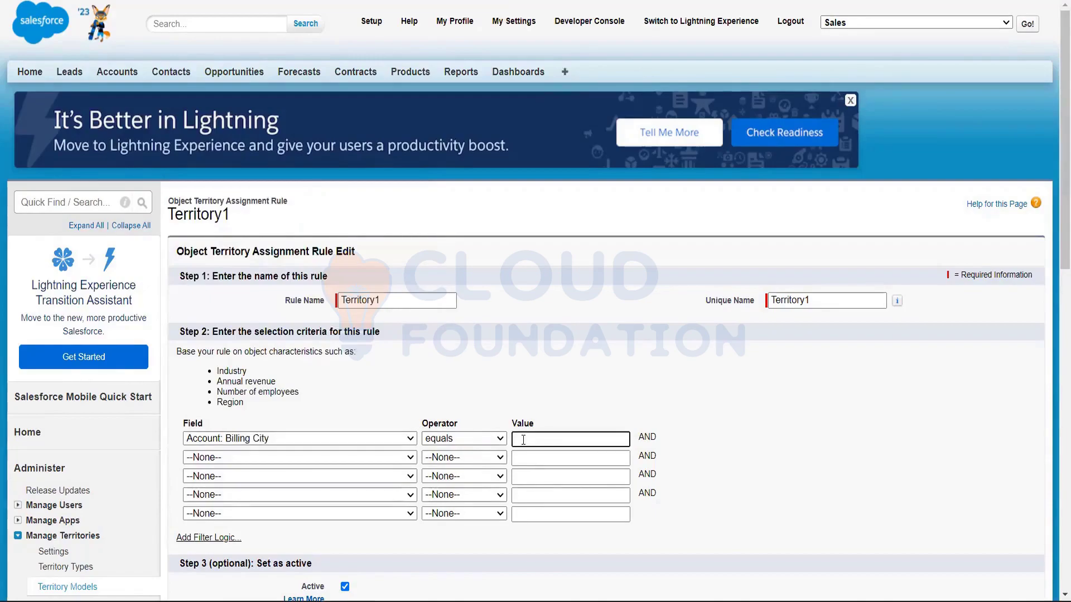
{"action": "type", "text": "Tirupathi"}
{"action": "left_click", "coordinate": [551, 363]}
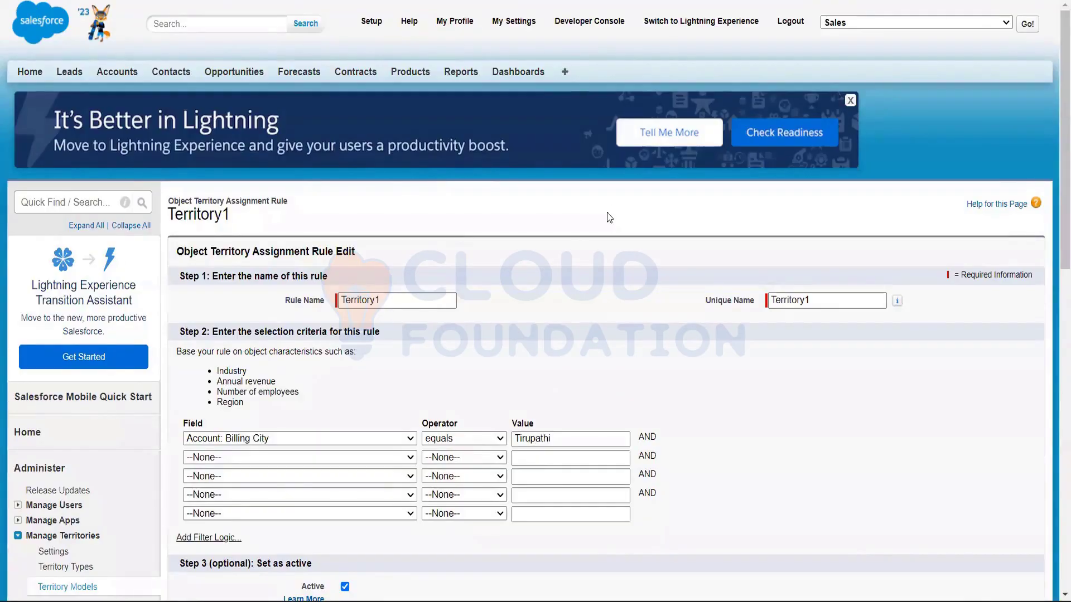
{"action": "scroll", "coordinate": [479, 314], "scroll_direction": "down", "scroll_amount": 3}
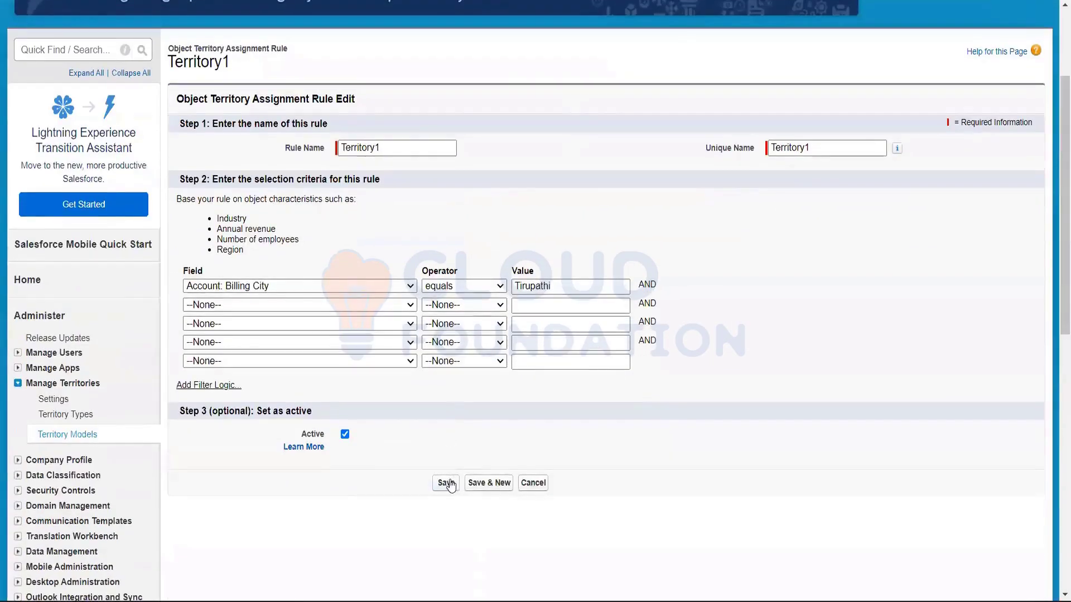
{"action": "left_click", "coordinate": [446, 483]}
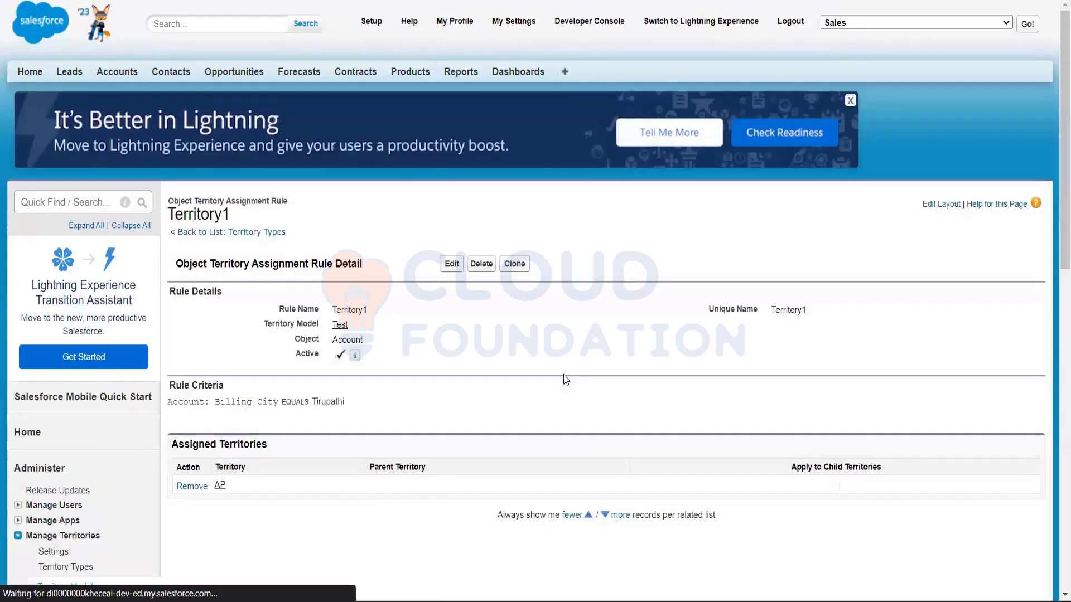
Examine the details of the Territory1 territory type and return to the list of territory models
{"action": "left_click", "coordinate": [202, 232]}
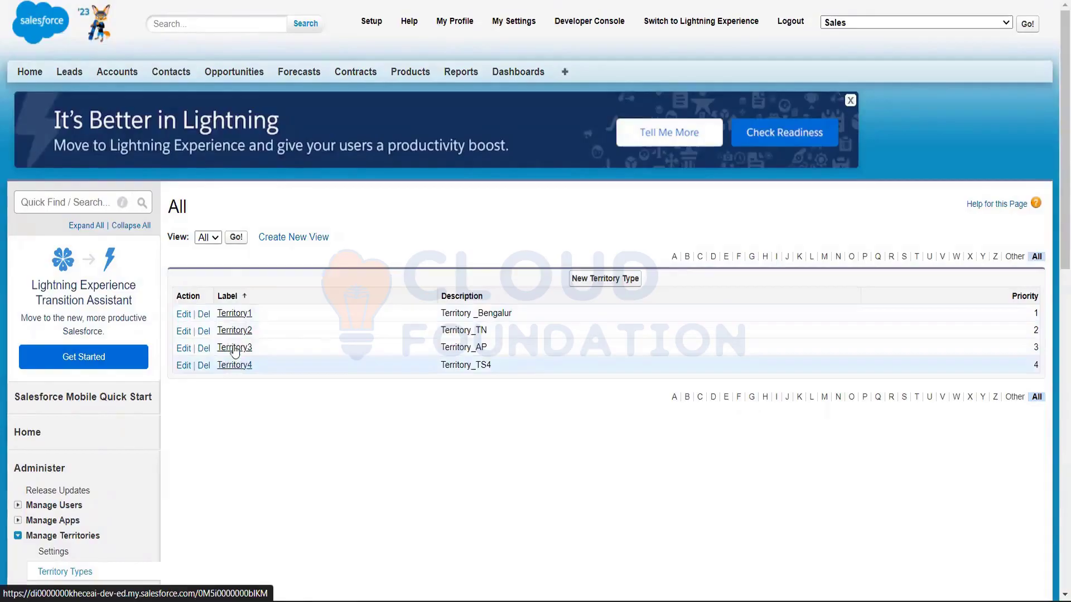
{"action": "left_click", "coordinate": [230, 316]}
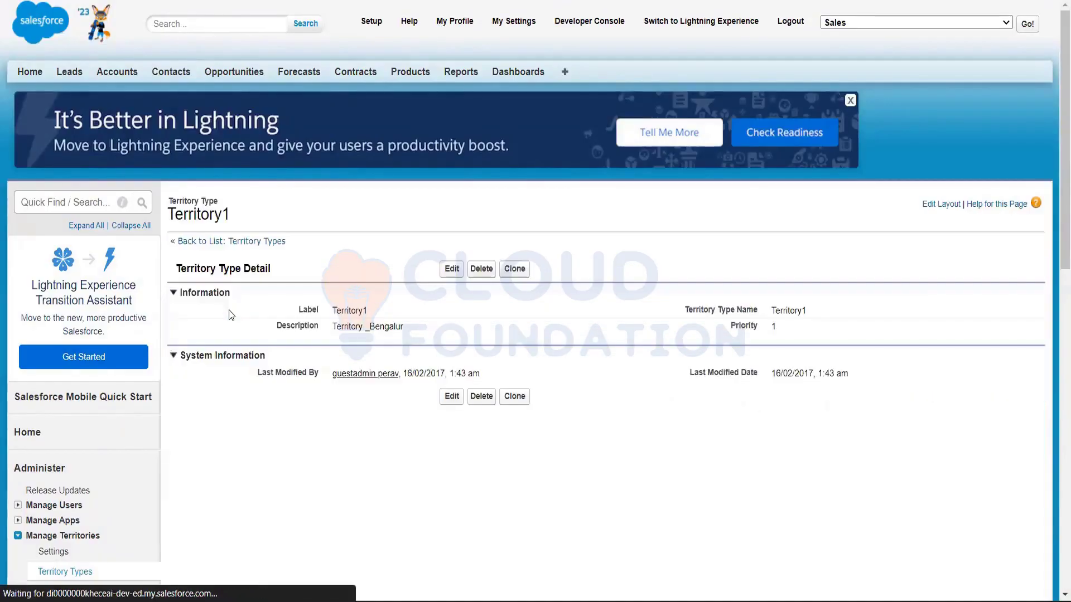
{"action": "scroll", "coordinate": [229, 312], "scroll_direction": "down", "scroll_amount": 4}
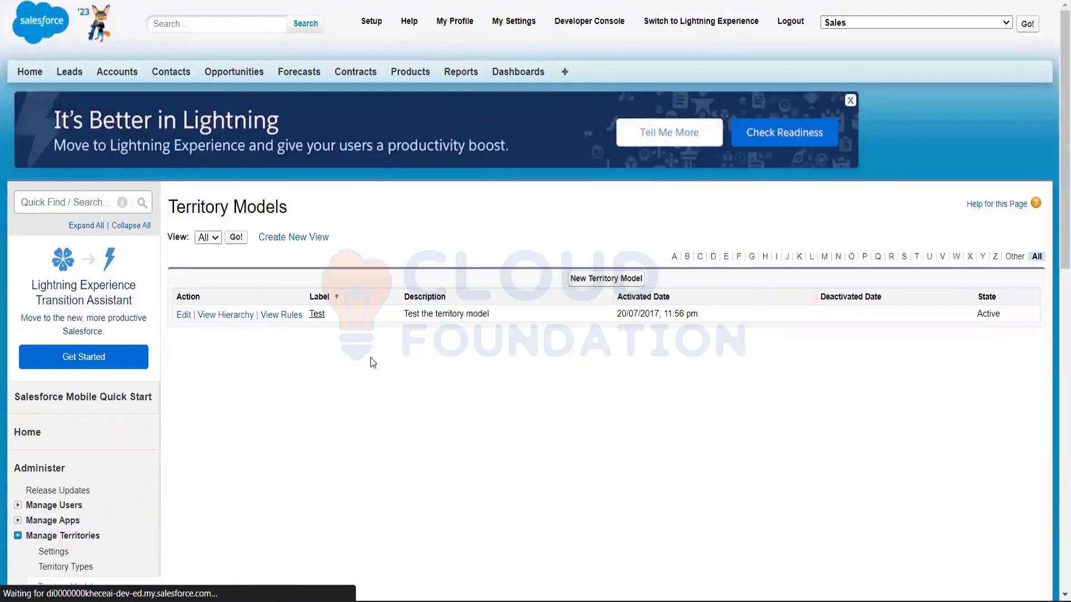
View the assignment rules of the Test territory model and return to the list of territory models
{"action": "scroll", "coordinate": [296, 248], "scroll_direction": "down", "scroll_amount": 1}
{"action": "scroll", "coordinate": [295, 248], "scroll_direction": "down", "scroll_amount": 1}
{"action": "left_click", "coordinate": [289, 240]}
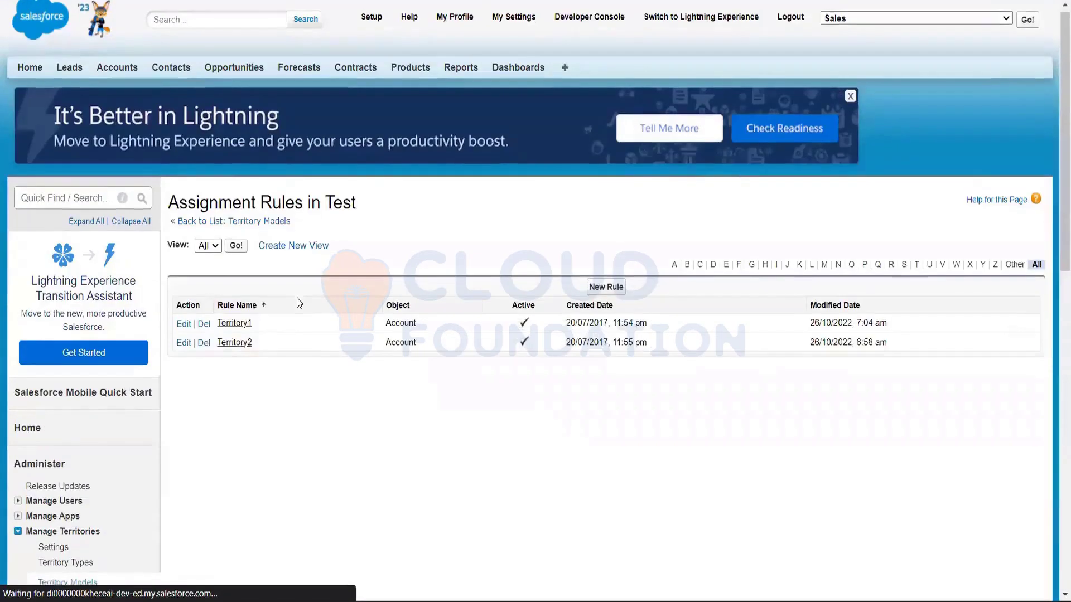
{"action": "scroll", "coordinate": [297, 302], "scroll_direction": "down", "scroll_amount": 3}
{"action": "left_click", "coordinate": [70, 434]}
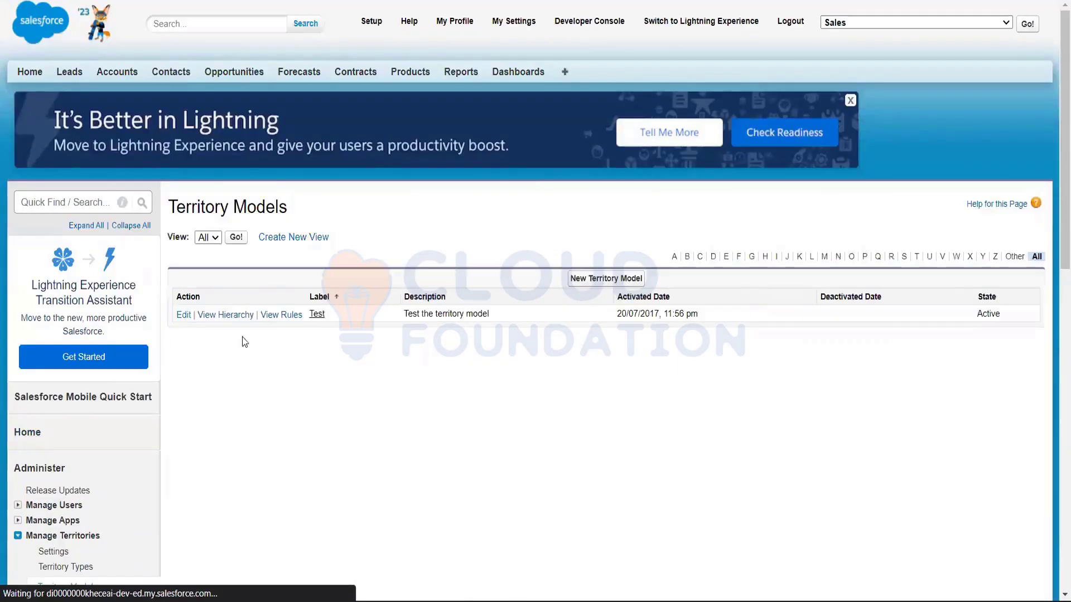
Review the Test territory model's details and open its territory hierarchy
{"action": "left_click", "coordinate": [313, 316]}
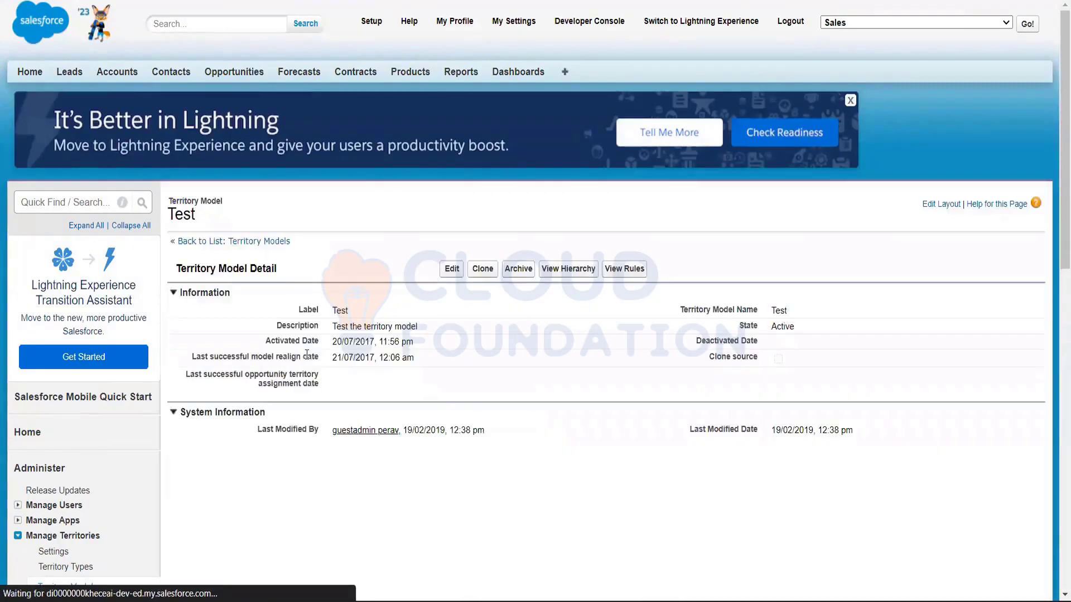
{"action": "scroll", "coordinate": [322, 354], "scroll_direction": "down", "scroll_amount": 2}
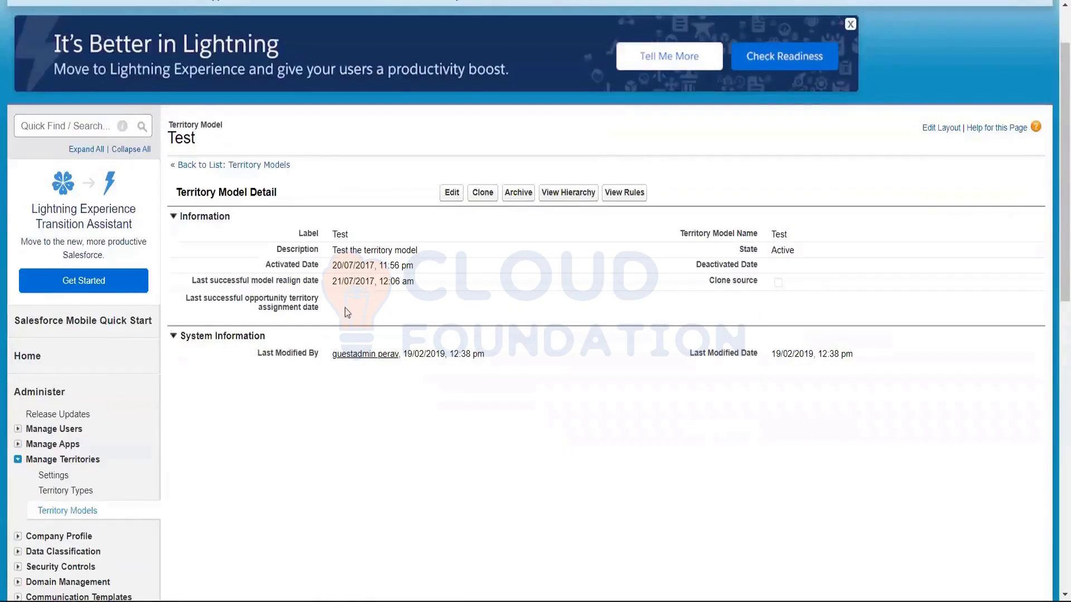
{"action": "left_click", "coordinate": [576, 202]}
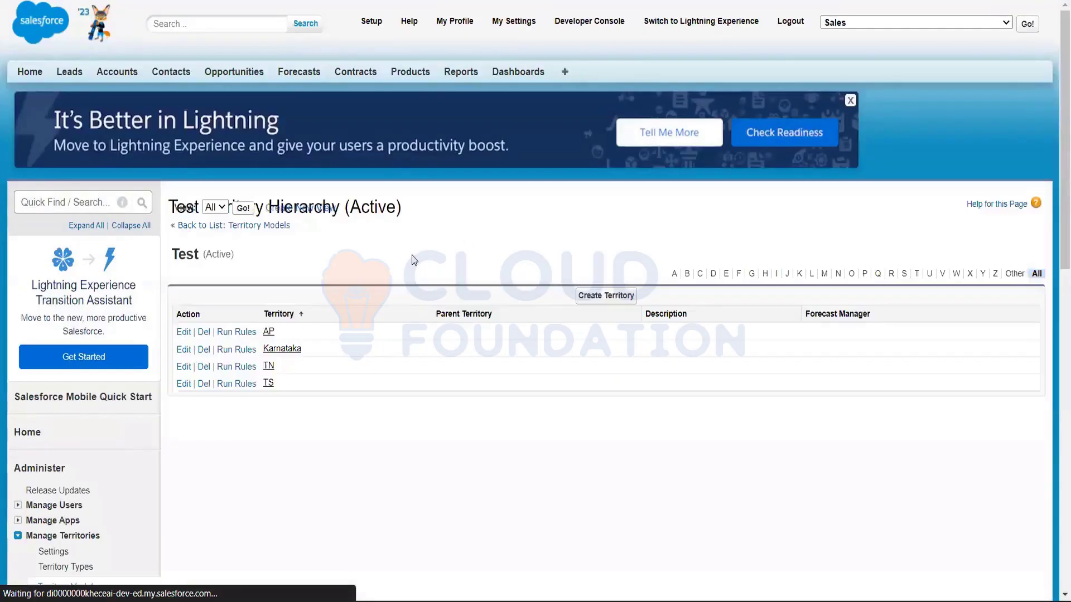
{"action": "scroll", "coordinate": [413, 260], "scroll_direction": "down", "scroll_amount": 2}
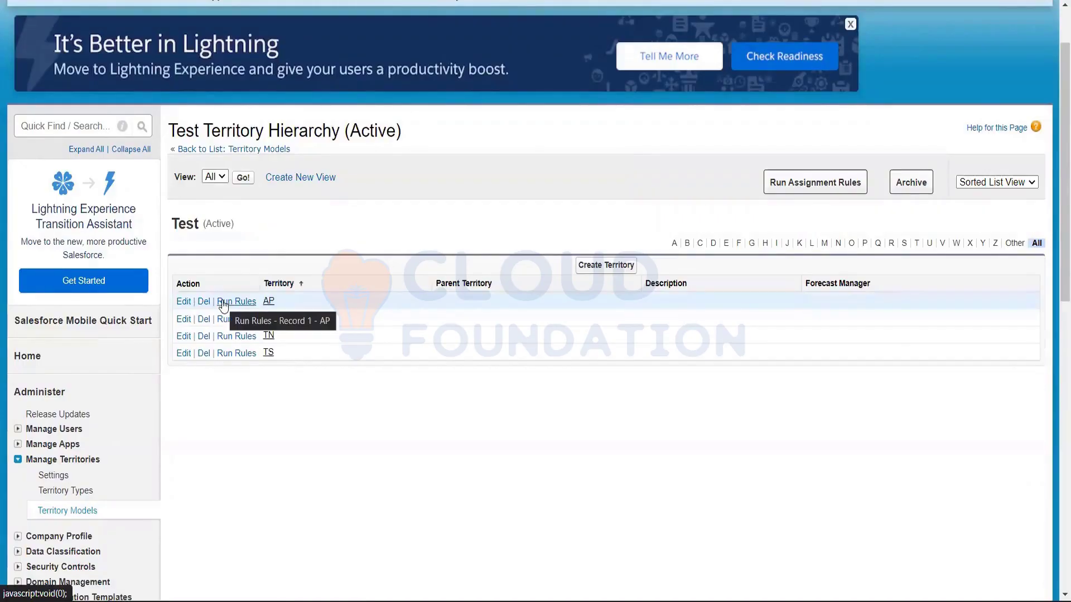
Open the AP territory and examine its account access level, assigned users, manually assigned accounts and assignment rules
{"action": "left_click", "coordinate": [269, 302]}
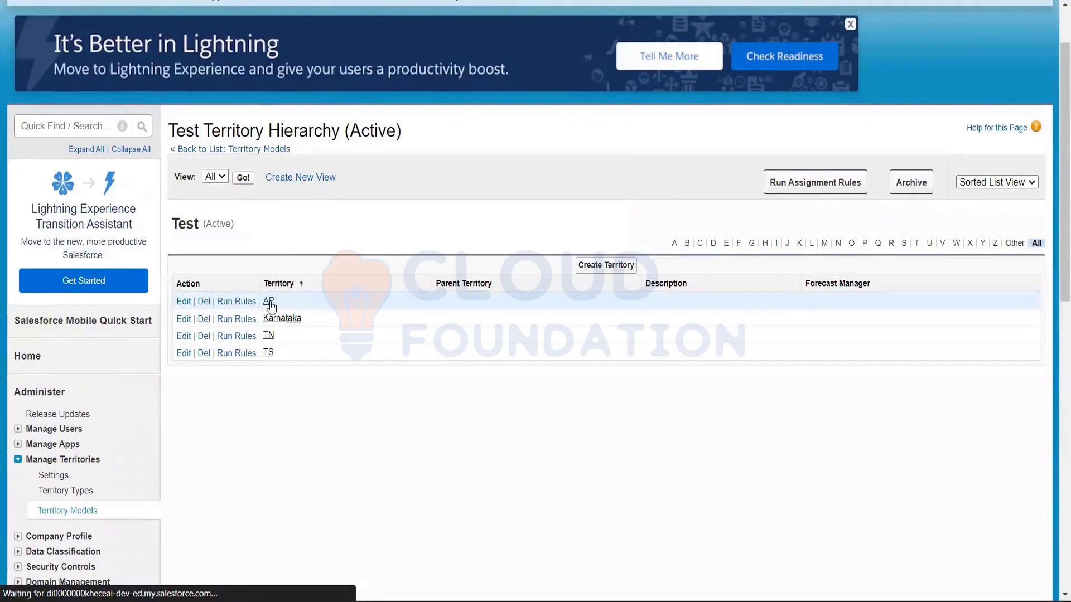
{"action": "scroll", "coordinate": [271, 306], "scroll_direction": "down", "scroll_amount": 5}
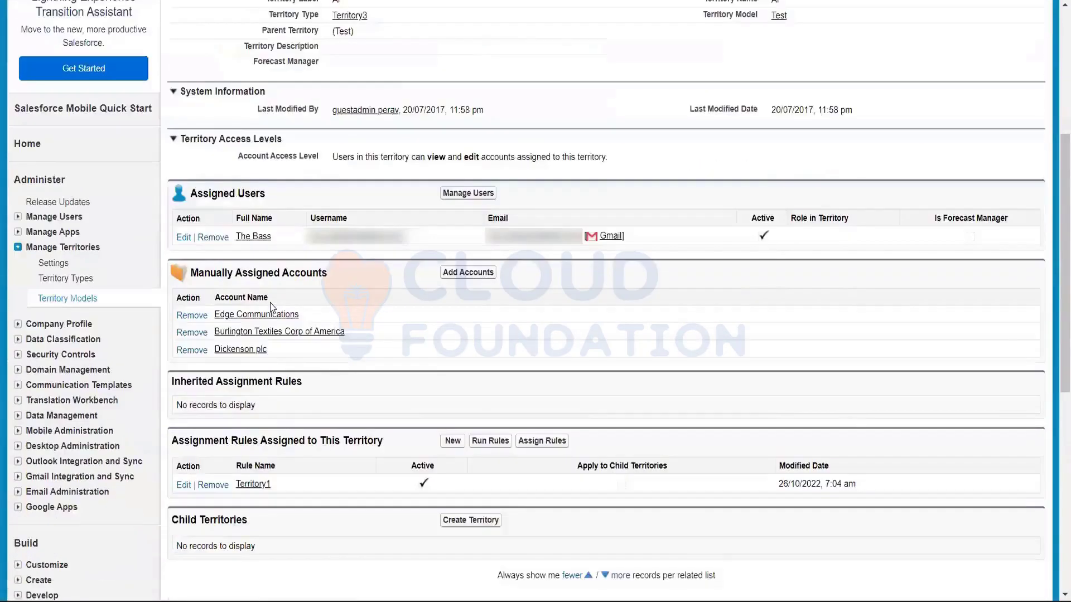
{"action": "scroll", "coordinate": [271, 306], "scroll_direction": "down", "scroll_amount": 4}
{"action": "scroll", "coordinate": [271, 304], "scroll_direction": "up", "scroll_amount": 8}
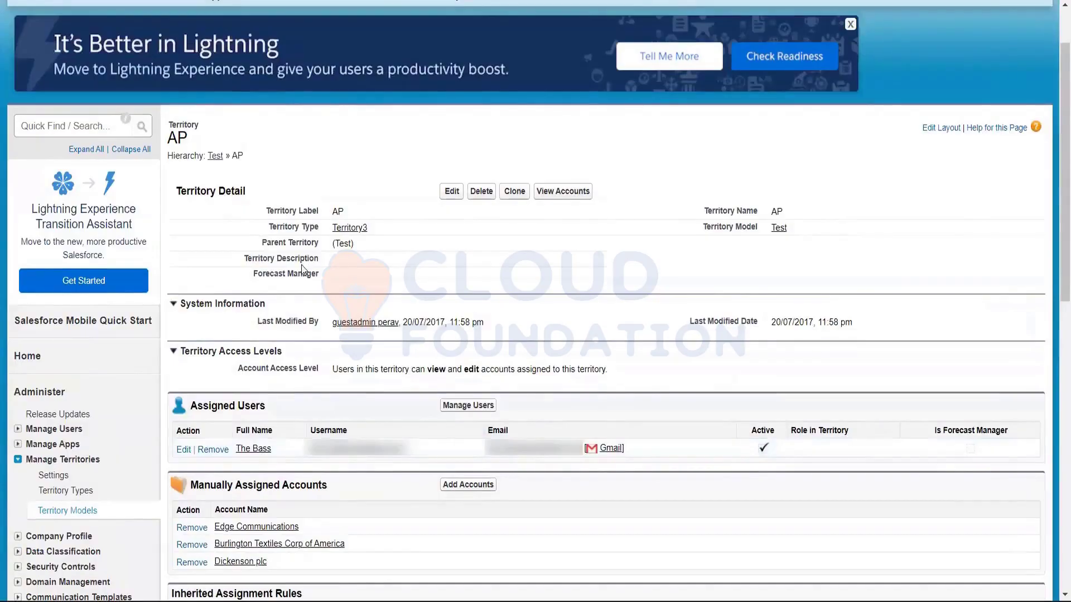
{"action": "scroll", "coordinate": [290, 209], "scroll_direction": "down", "scroll_amount": 3}
{"action": "left_click_drag", "start_coordinate": [237, 217], "coordinate": [711, 222]}
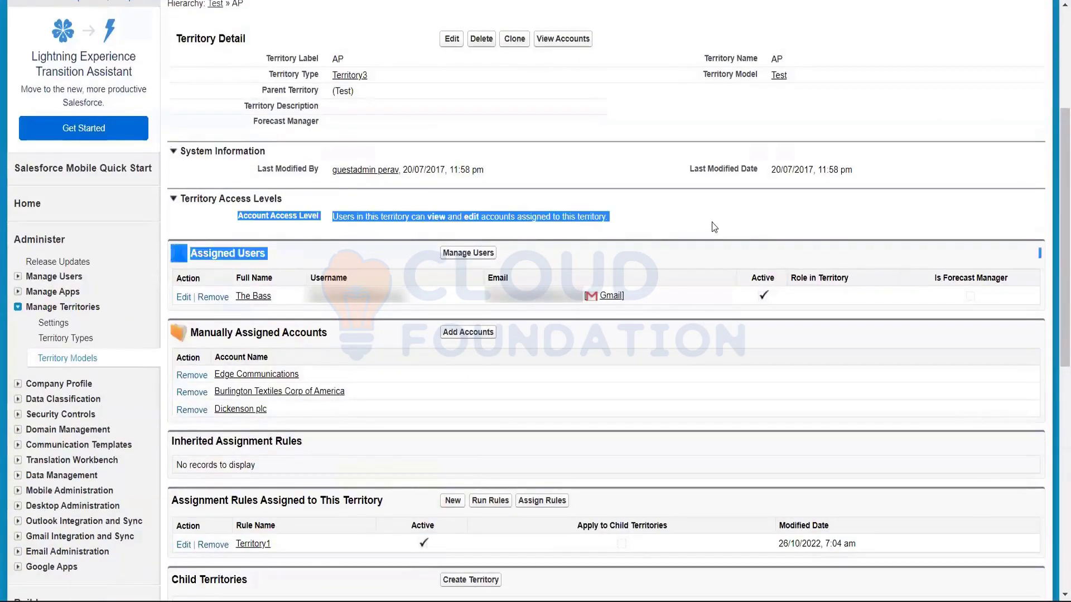
{"action": "left_click", "coordinate": [454, 307]}
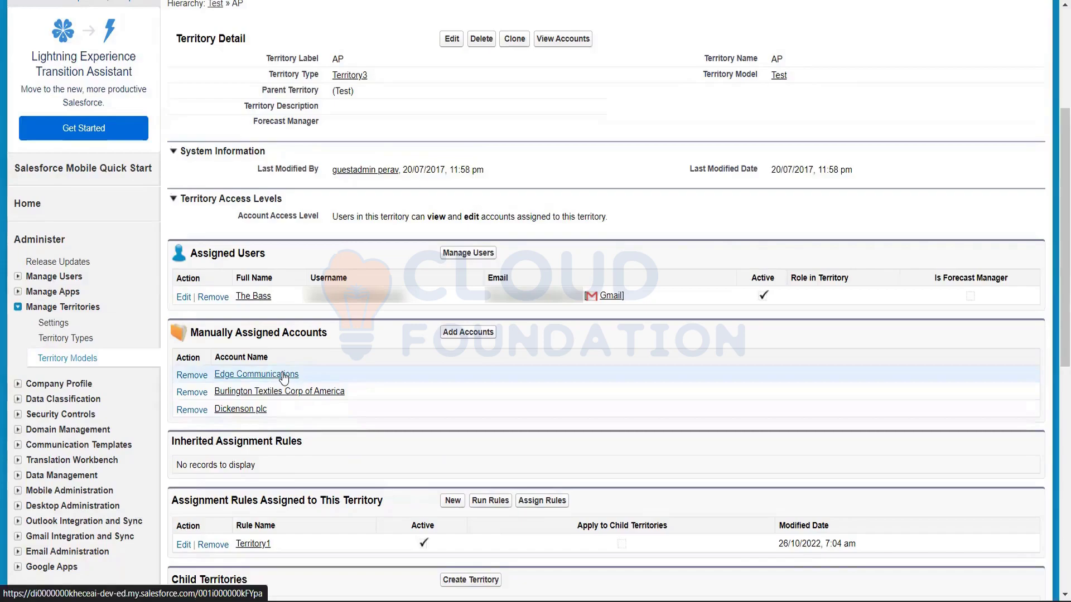
{"action": "scroll", "coordinate": [282, 376], "scroll_direction": "down", "scroll_amount": 4}
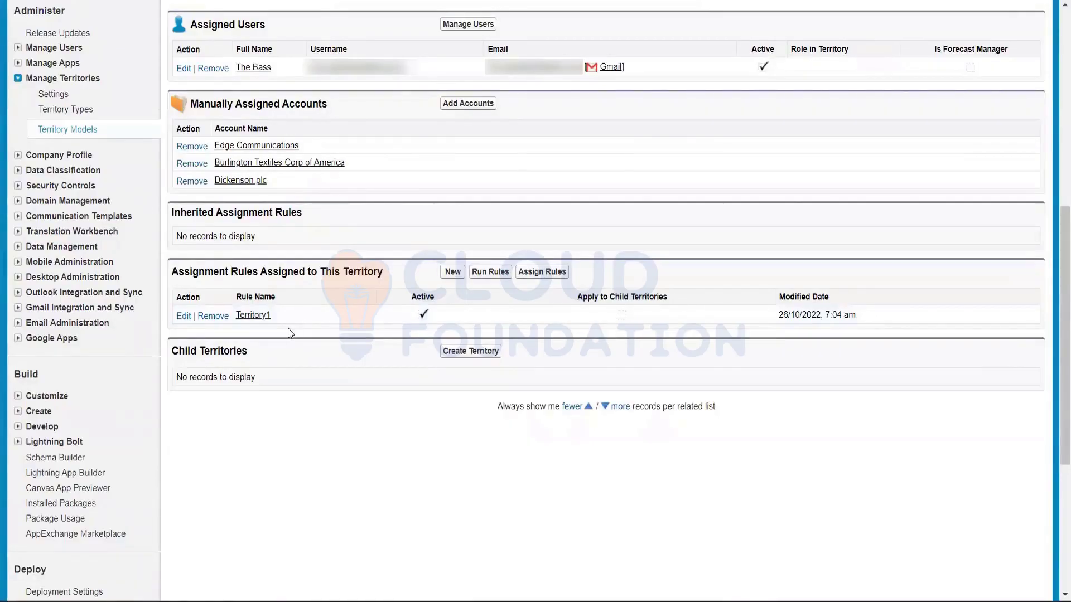
{"action": "scroll", "coordinate": [290, 333], "scroll_direction": "up", "scroll_amount": 1}
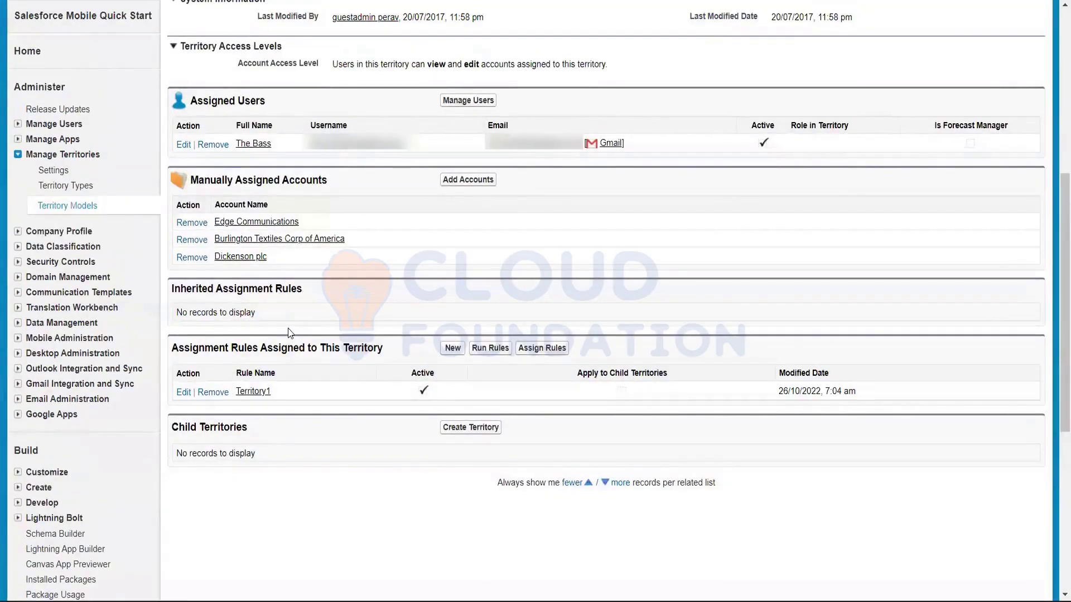
{"action": "scroll", "coordinate": [289, 333], "scroll_direction": "up", "scroll_amount": 1}
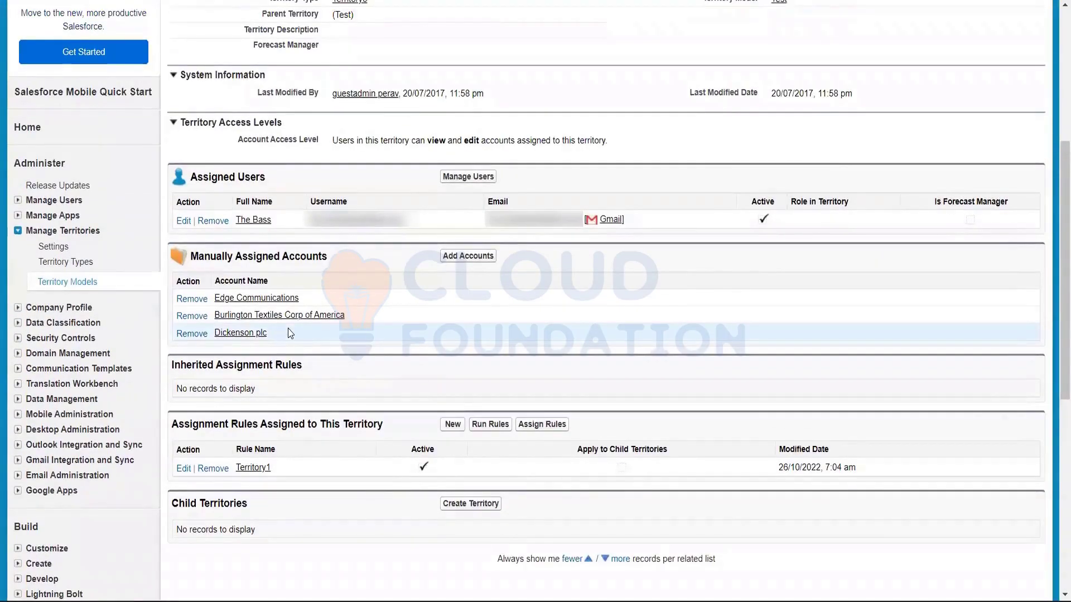
{"action": "scroll", "coordinate": [289, 333], "scroll_direction": "up", "scroll_amount": 1}
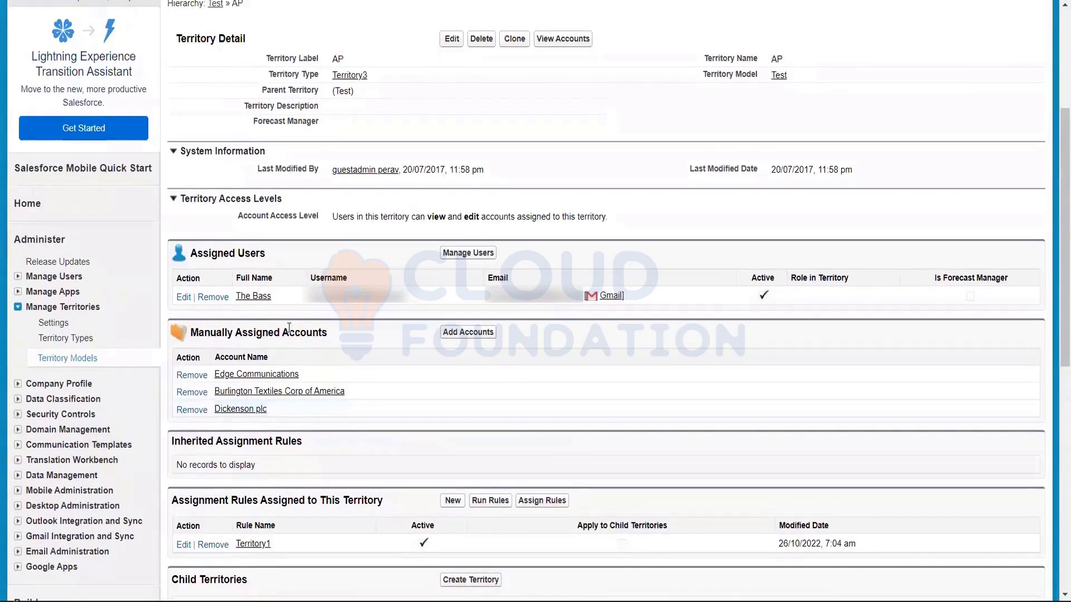
Open the territory management settings and examine the default access levels for accounts and leads
{"action": "left_click", "coordinate": [54, 326]}
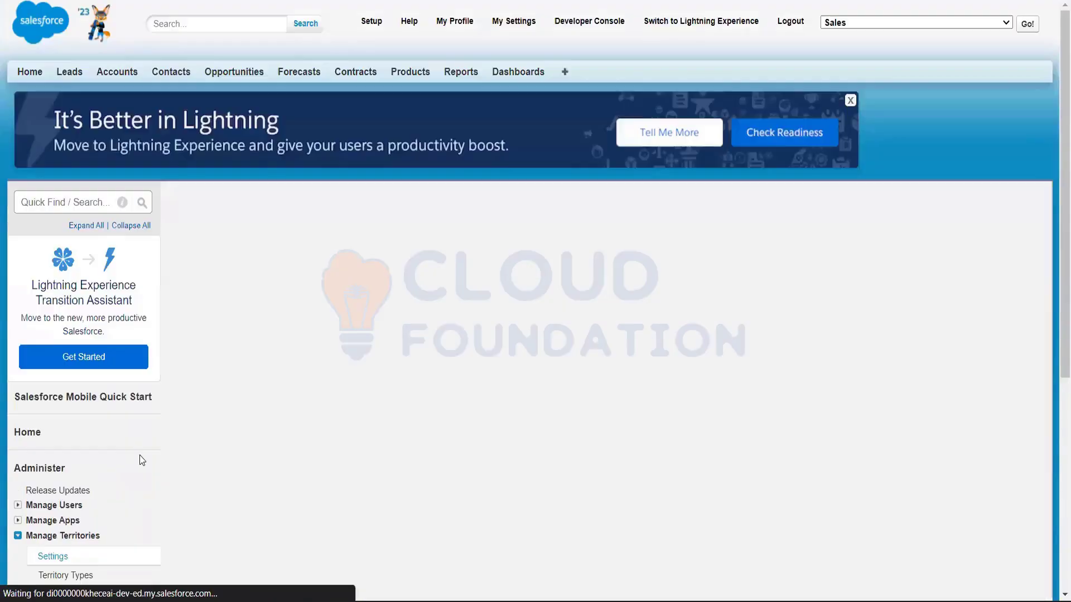
{"action": "scroll", "coordinate": [265, 383], "scroll_direction": "down", "scroll_amount": 3}
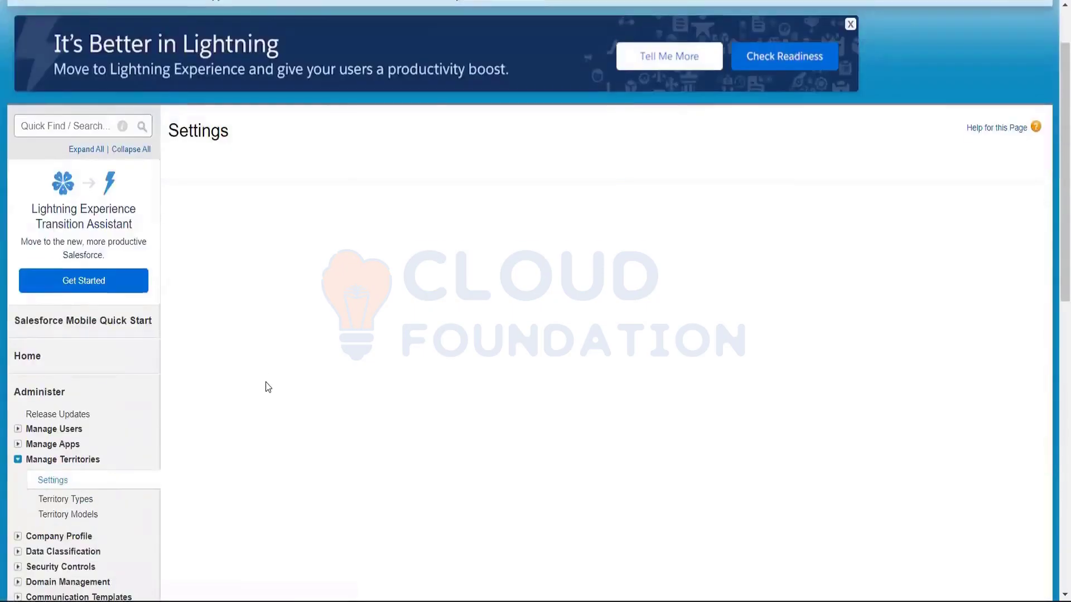
{"action": "scroll", "coordinate": [267, 383], "scroll_direction": "down", "scroll_amount": 2}
{"action": "scroll", "coordinate": [267, 382], "scroll_direction": "up", "scroll_amount": 2}
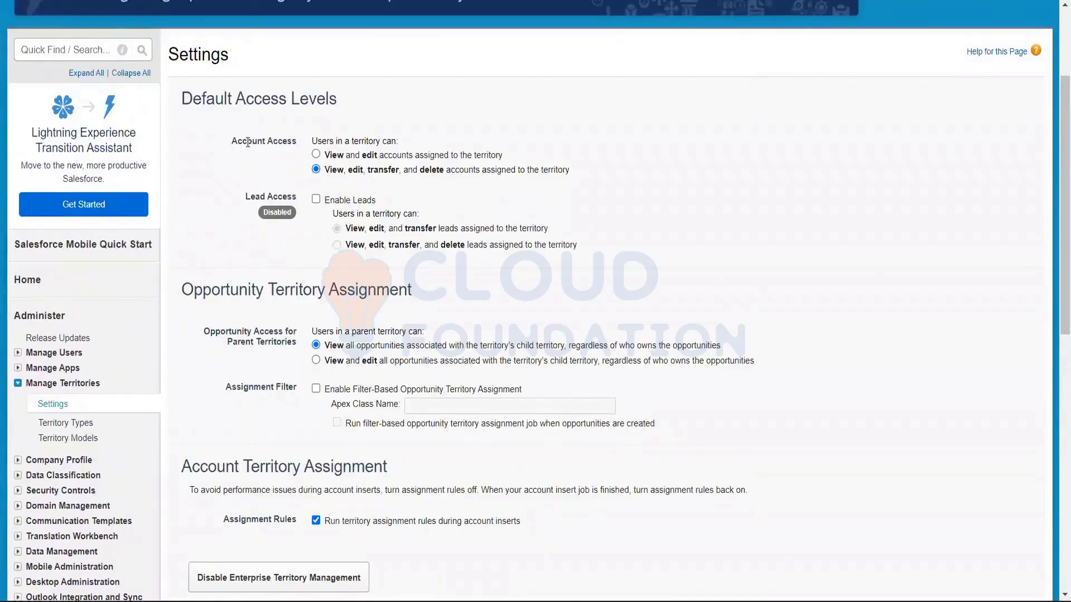
{"action": "left_click_drag", "start_coordinate": [225, 144], "coordinate": [285, 146]}
{"action": "left_click_drag", "start_coordinate": [273, 197], "coordinate": [251, 197]}
{"action": "left_click", "coordinate": [208, 204]}
{"action": "scroll", "coordinate": [234, 141], "scroll_direction": "up", "scroll_amount": 2}
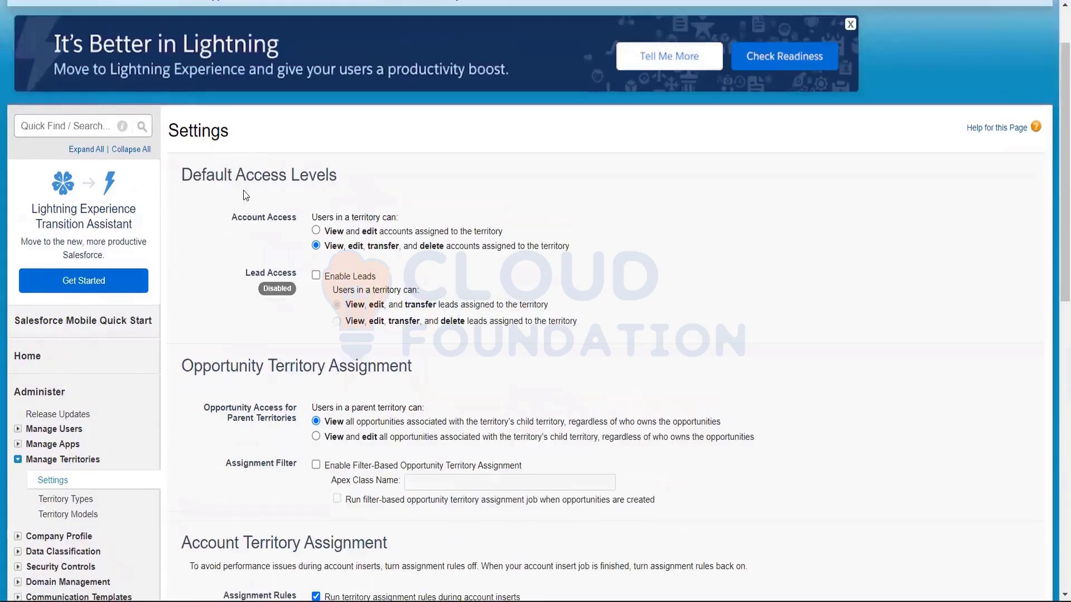
{"action": "left_click_drag", "start_coordinate": [233, 218], "coordinate": [305, 221]}
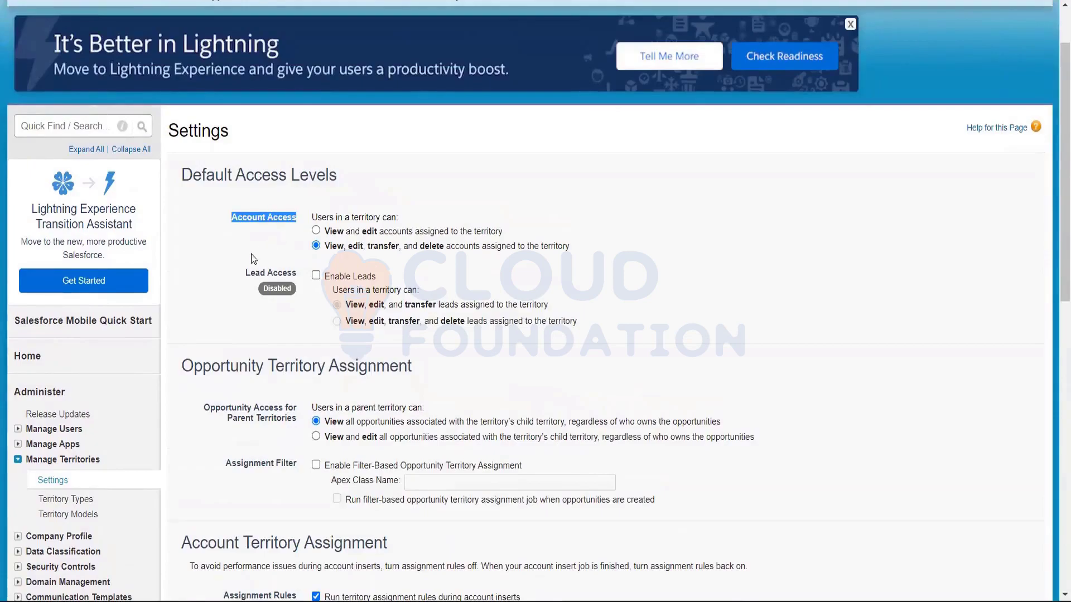
{"action": "left_click_drag", "start_coordinate": [237, 273], "coordinate": [319, 347]}
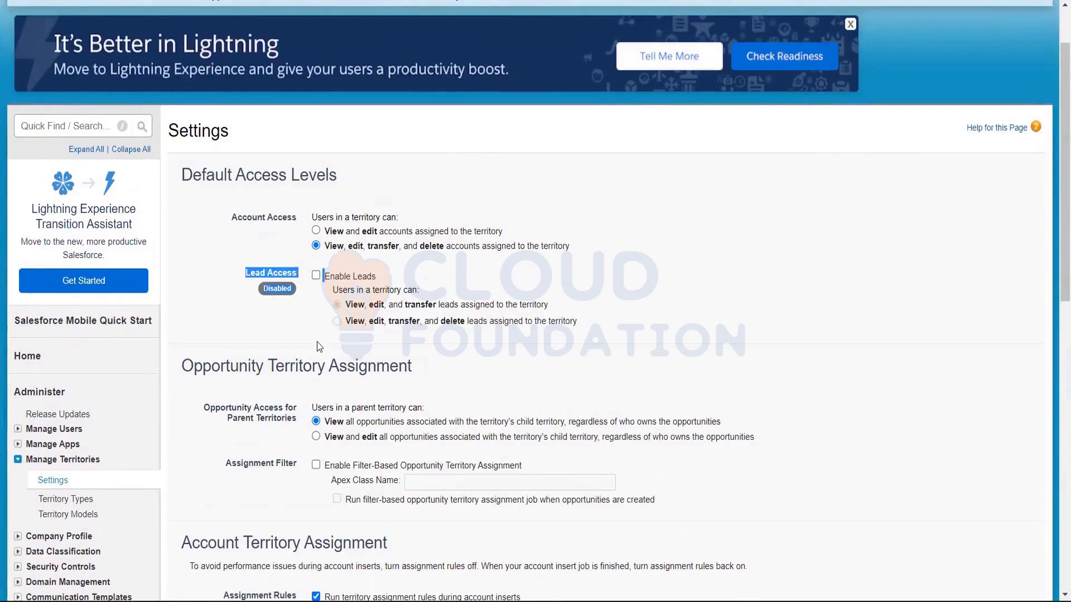
{"action": "left_click", "coordinate": [563, 299]}
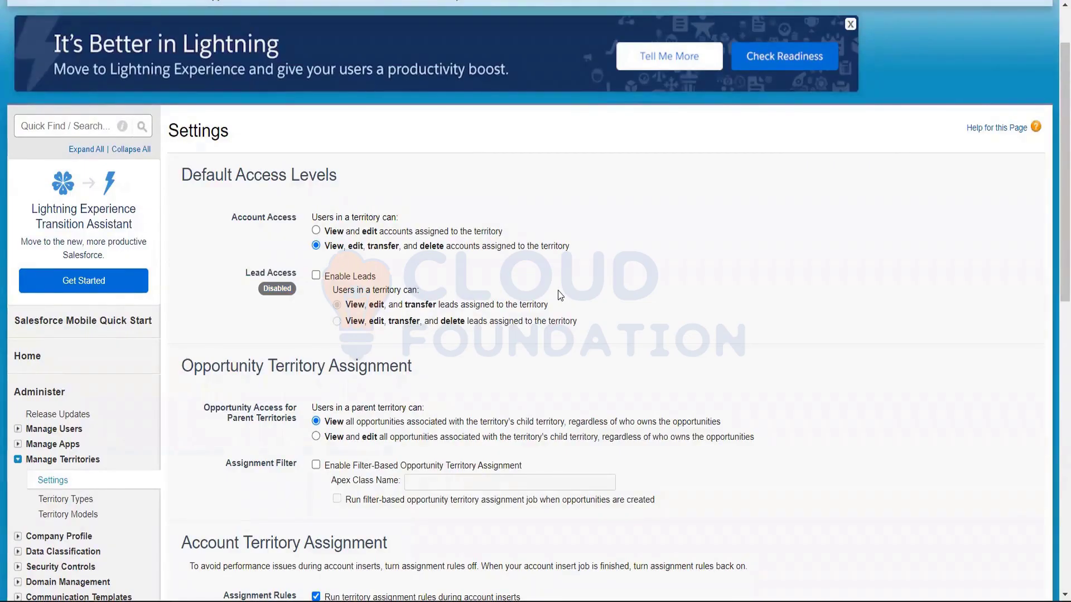
Examine the Opportunity Territory Assignment options in the territory settings and compare them with the default account access
{"action": "scroll", "coordinate": [560, 296], "scroll_direction": "down", "scroll_amount": 1}
{"action": "scroll", "coordinate": [560, 296], "scroll_direction": "down", "scroll_amount": 1}
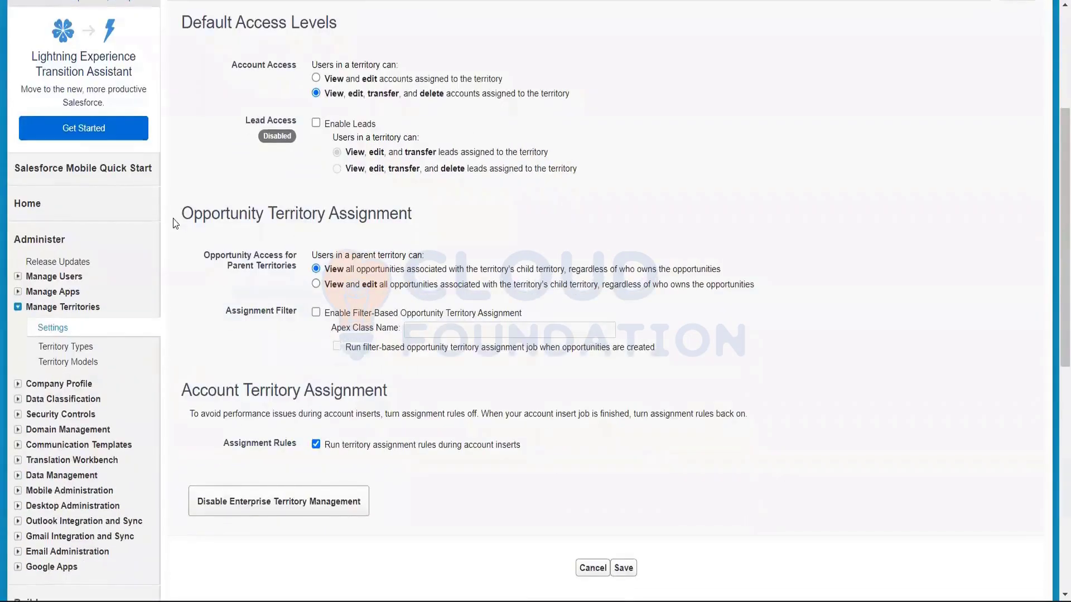
{"action": "left_click_drag", "start_coordinate": [205, 214], "coordinate": [473, 217]}
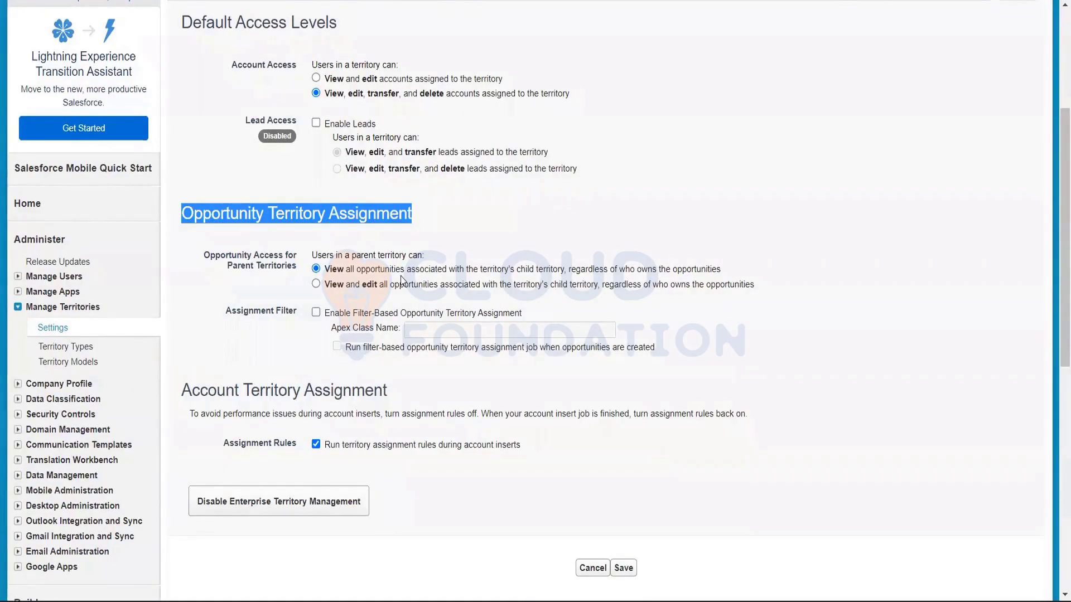
{"action": "left_click", "coordinate": [216, 94]}
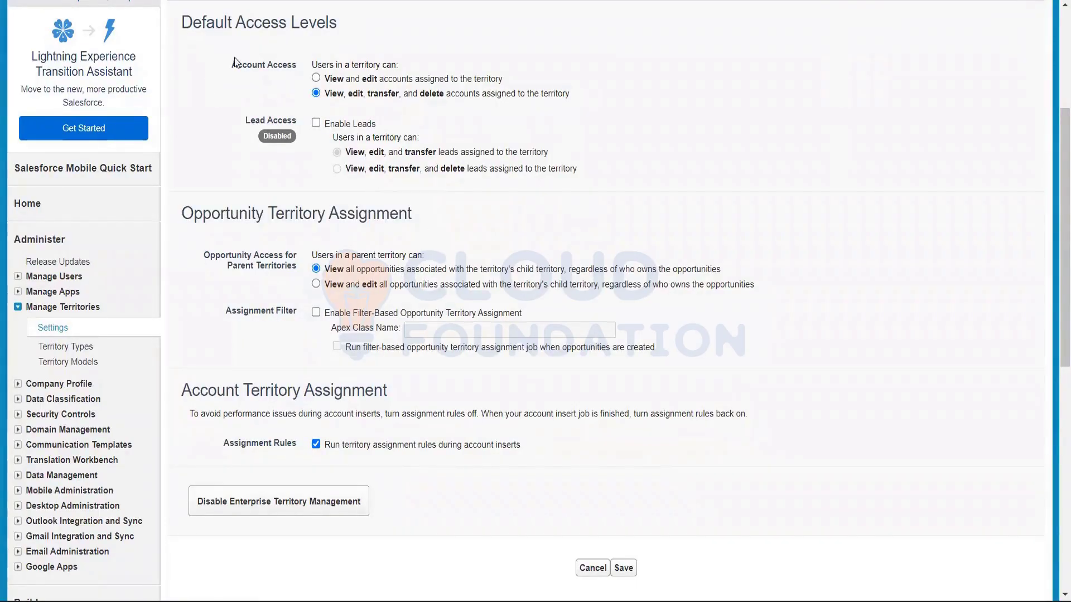
{"action": "mouse_move", "coordinate": [296, 65]}
{"action": "left_mouse_down"}
{"action": "mouse_move", "coordinate": [276, 65]}
{"action": "mouse_move", "coordinate": [289, 63]}
{"action": "left_mouse_up"}
{"action": "left_click_drag", "start_coordinate": [184, 216], "coordinate": [477, 232]}
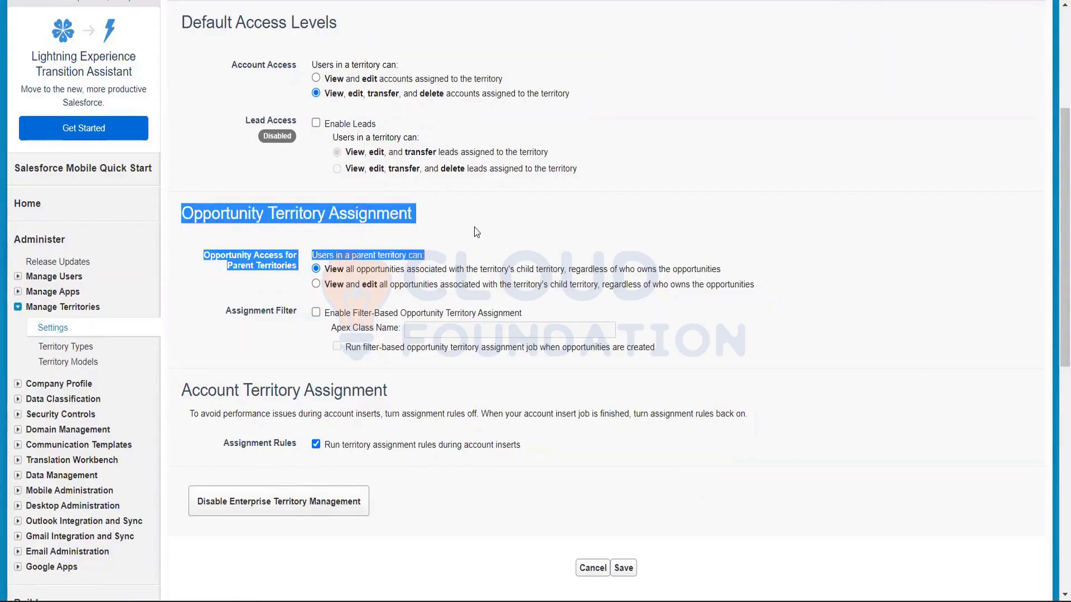
{"action": "left_click", "coordinate": [479, 231]}
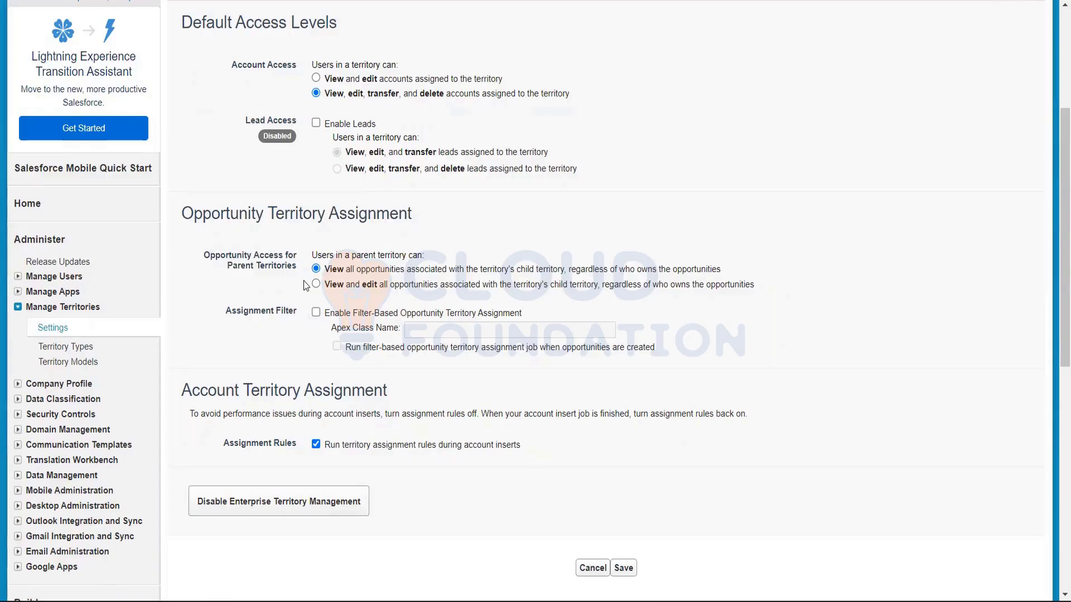
{"action": "scroll", "coordinate": [303, 280], "scroll_direction": "up", "scroll_amount": 1}
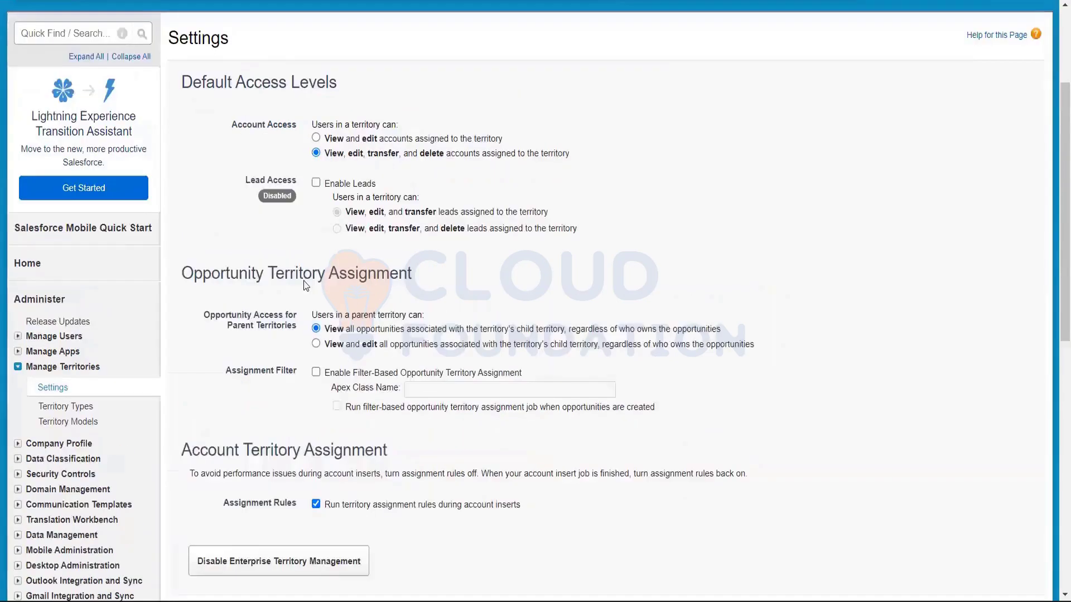
{"action": "scroll", "coordinate": [303, 280], "scroll_direction": "down", "scroll_amount": 1}
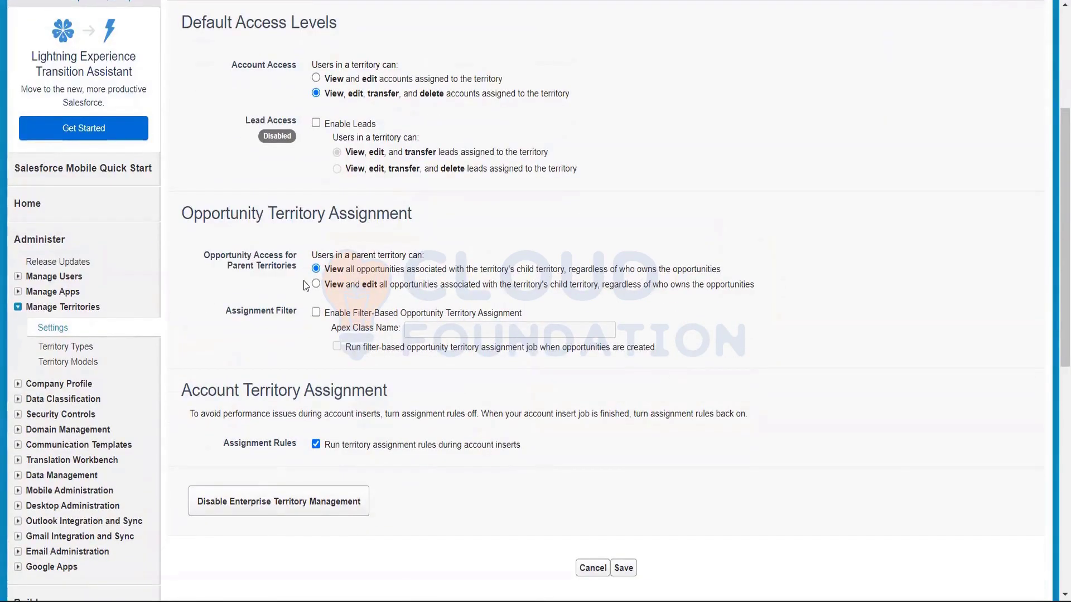
{"action": "scroll", "coordinate": [303, 280], "scroll_direction": "up", "scroll_amount": 1}
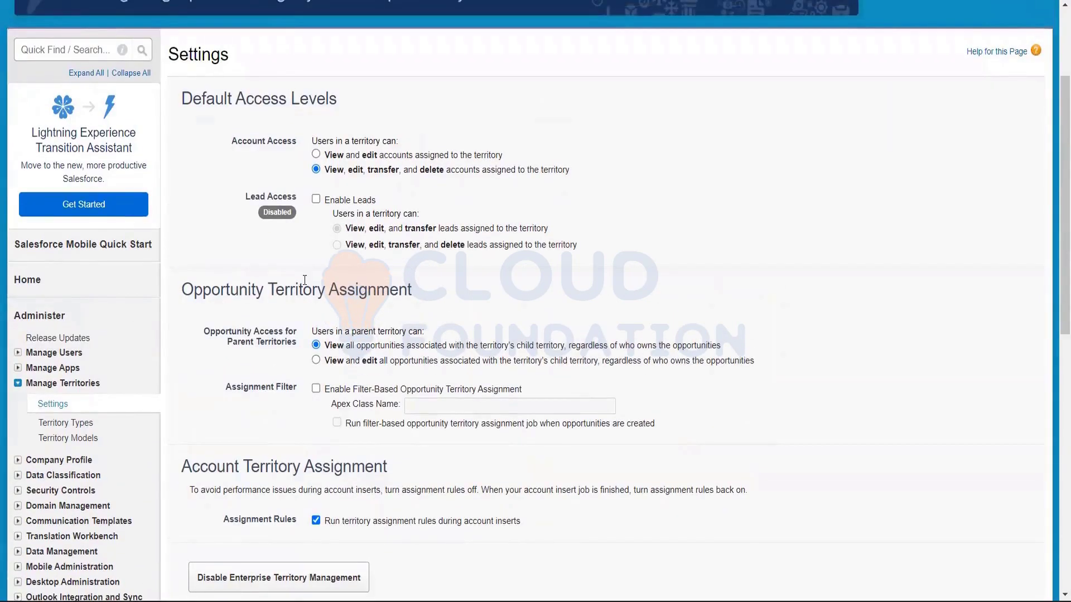
{"action": "scroll", "coordinate": [304, 280], "scroll_direction": "down", "scroll_amount": 2}
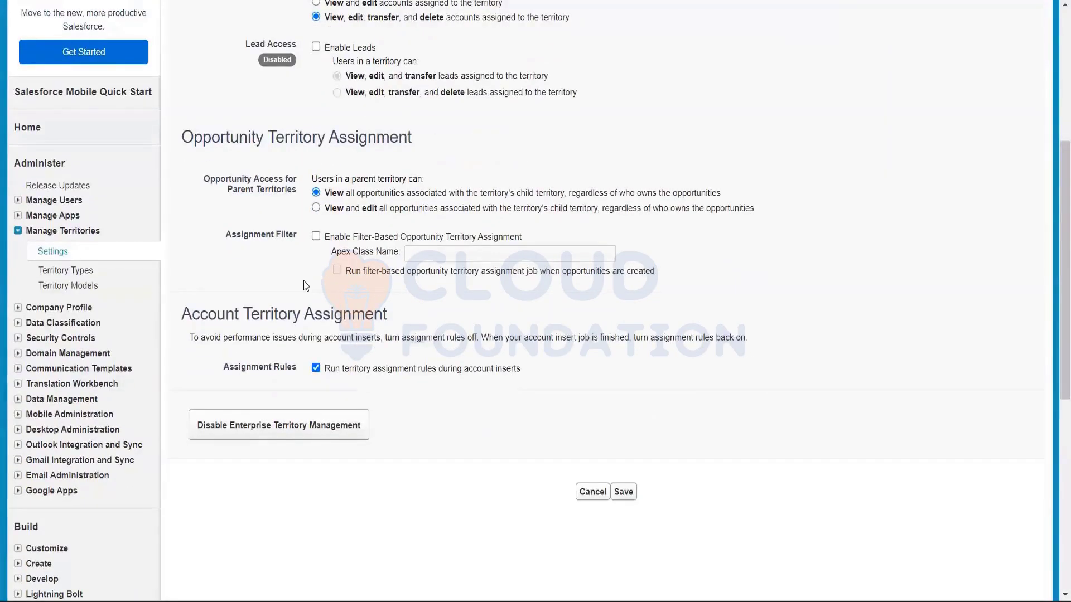